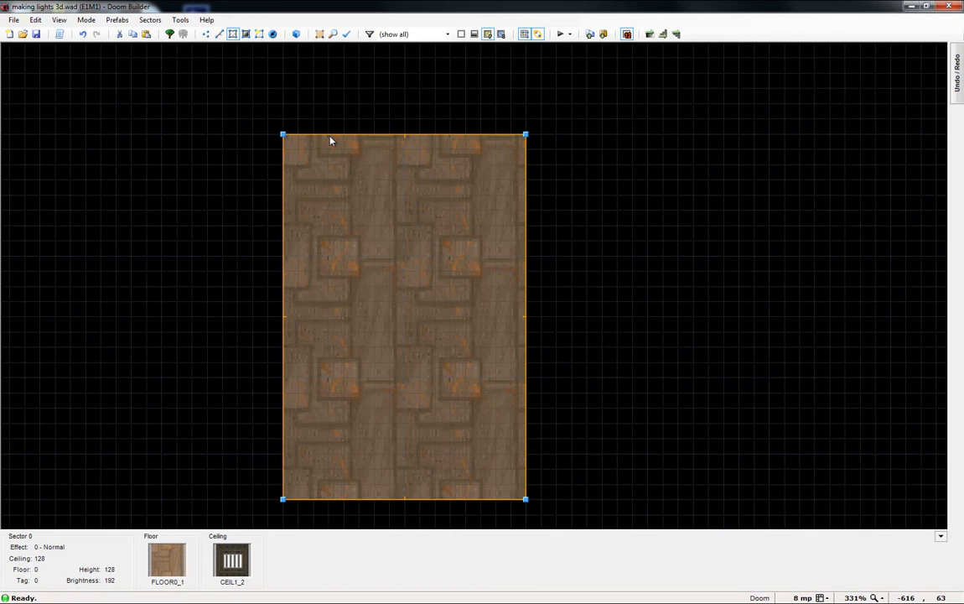
# Step: Widen the room by about 64 map units by moving its right-hand wall linedef outward
pyautogui.press('l')
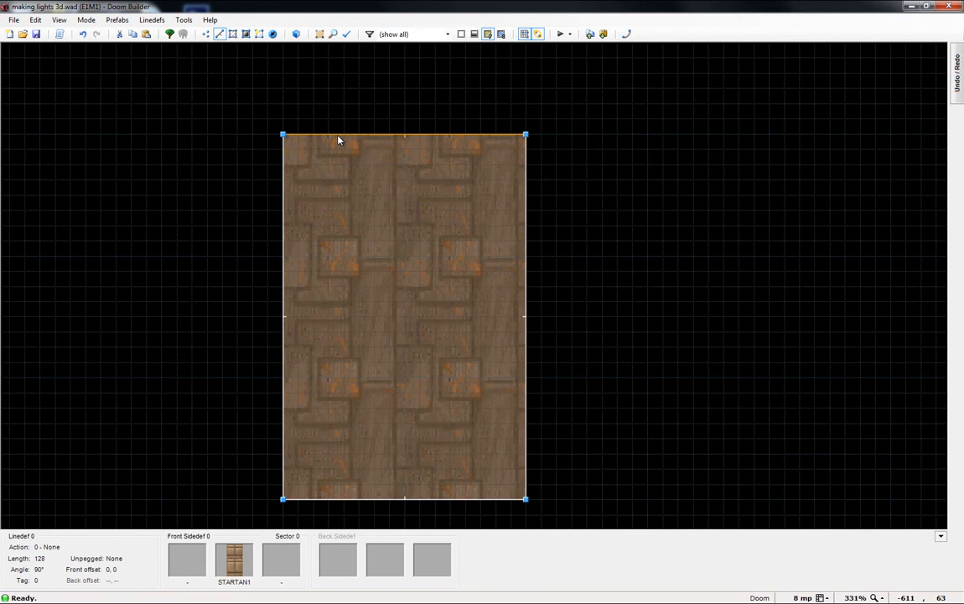
pyautogui.moveTo(527, 259); pyautogui.dragTo(643, 251)
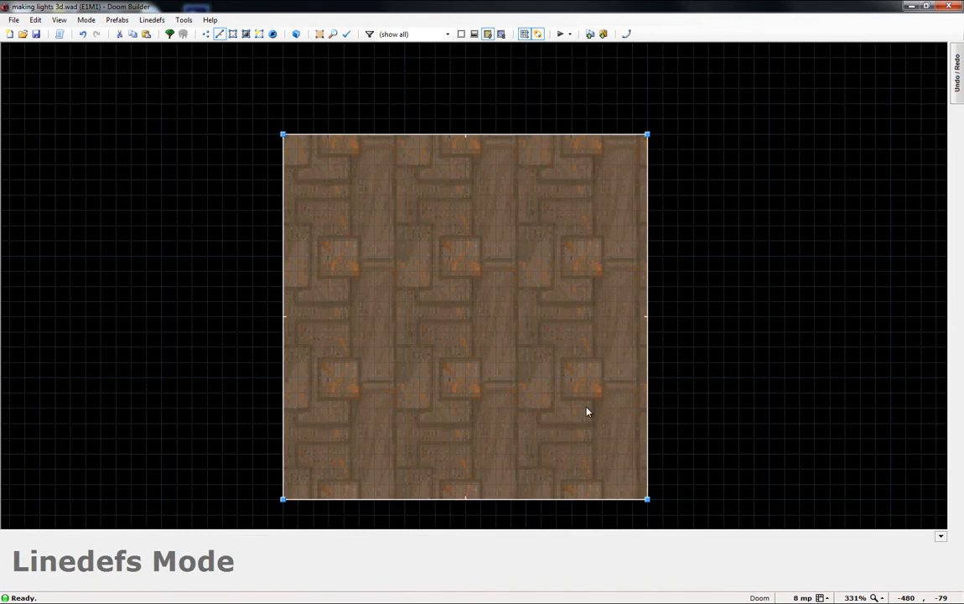
pyautogui.scroll(-3, 397, 252)
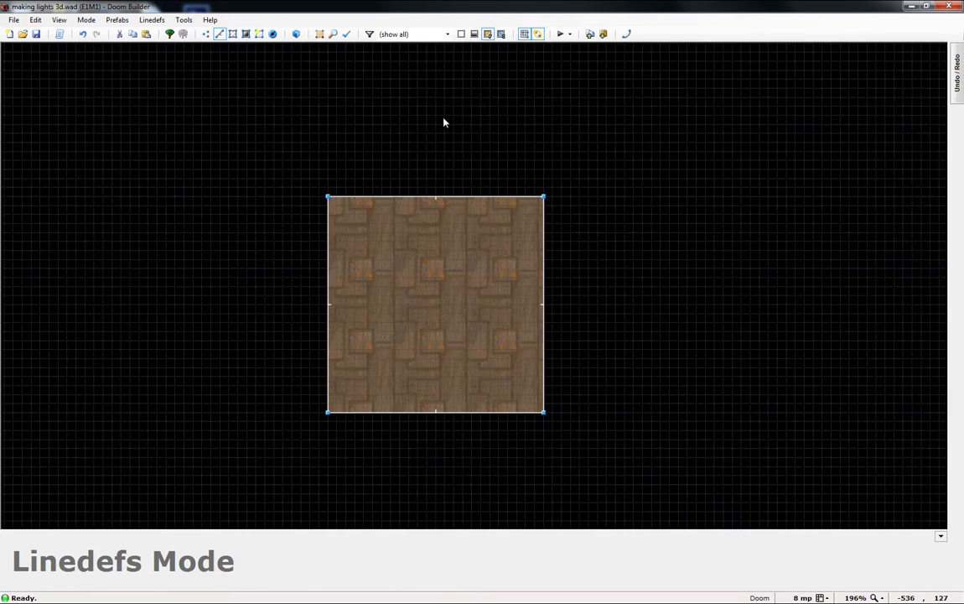
# Step: Draw a 128 by 8 rectangular sector against the outside of the room's upper wall
pyautogui.scroll(5, 381, 257)
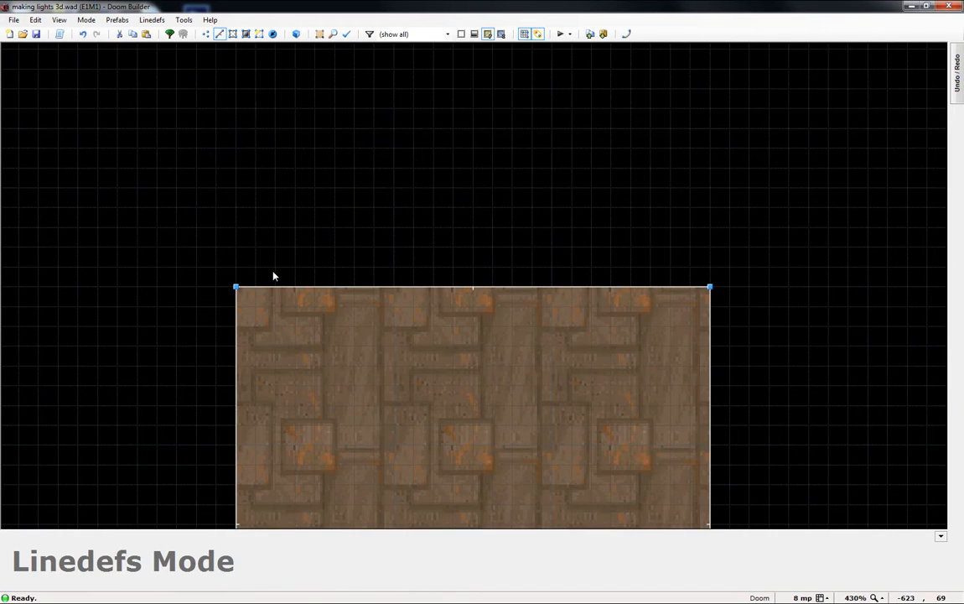
pyautogui.press('d')
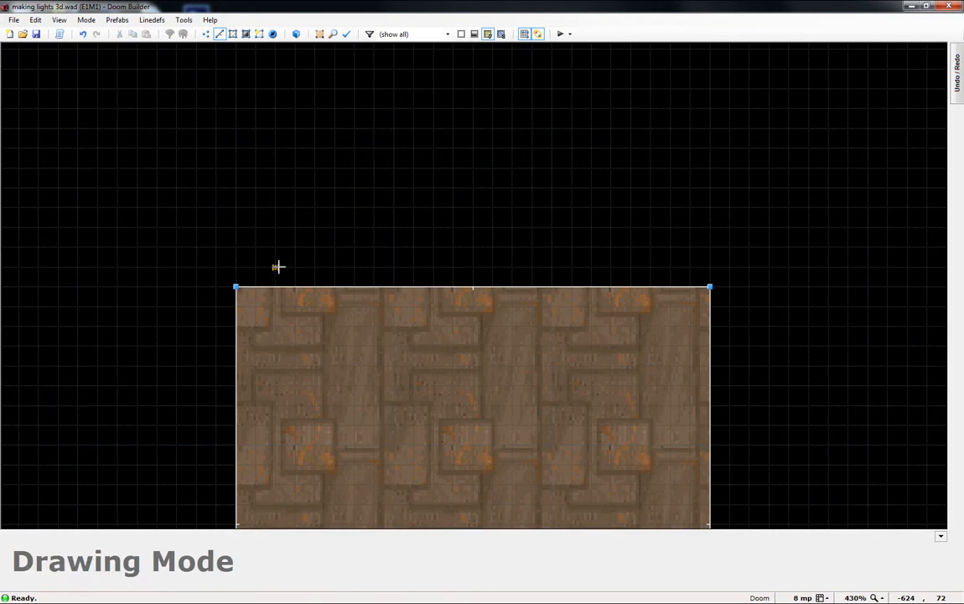
pyautogui.click(275, 266)
pyautogui.click(591, 266)
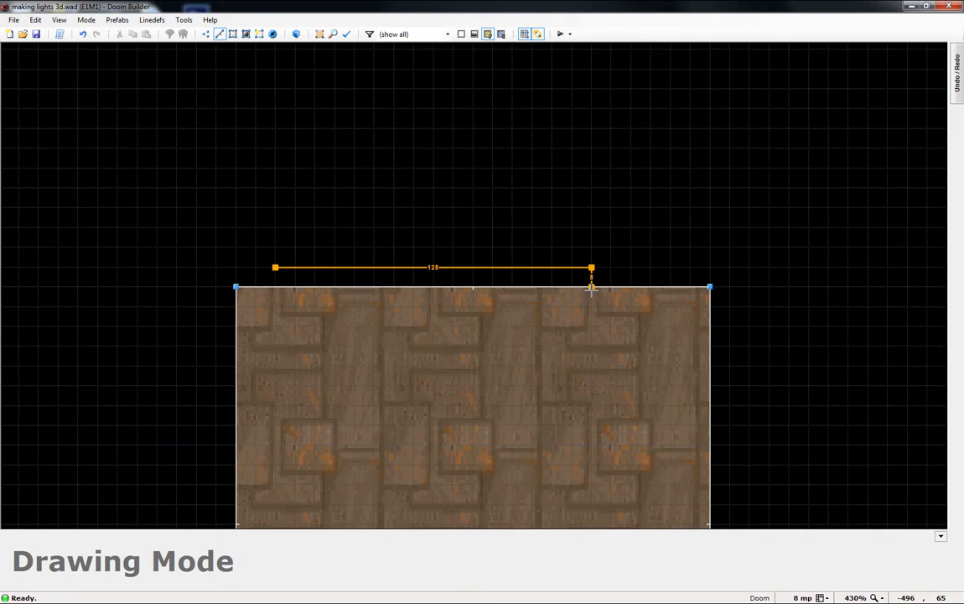
pyautogui.click(591, 286)
pyautogui.click(275, 286)
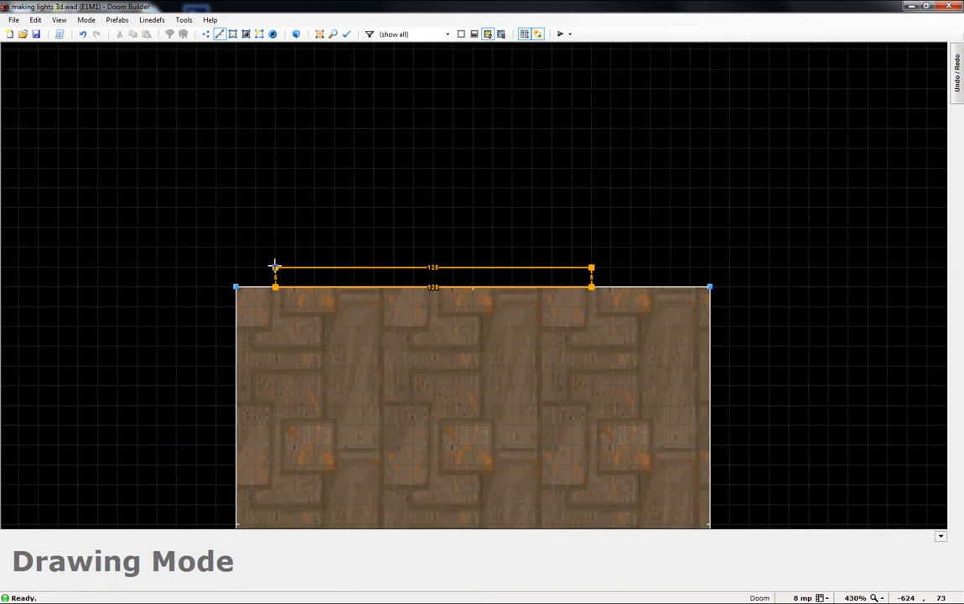
pyautogui.click(275, 266)
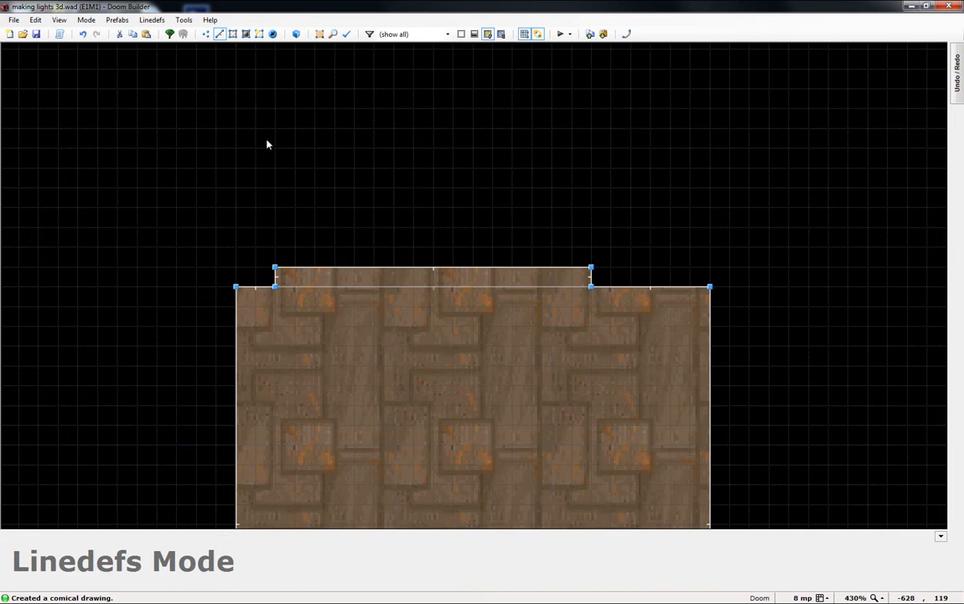
# Step: Draw a second room 128 wide and 80 deep directly above the narrow strip sector, sharing its upper edge
pyautogui.press('d')
pyautogui.click(275, 69)
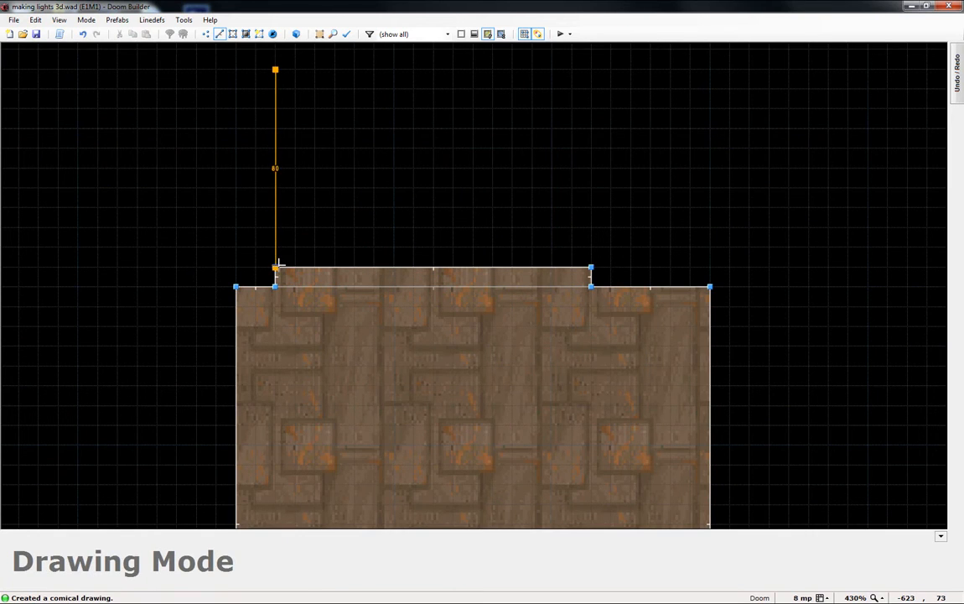
pyautogui.click(275, 266)
pyautogui.click(591, 267)
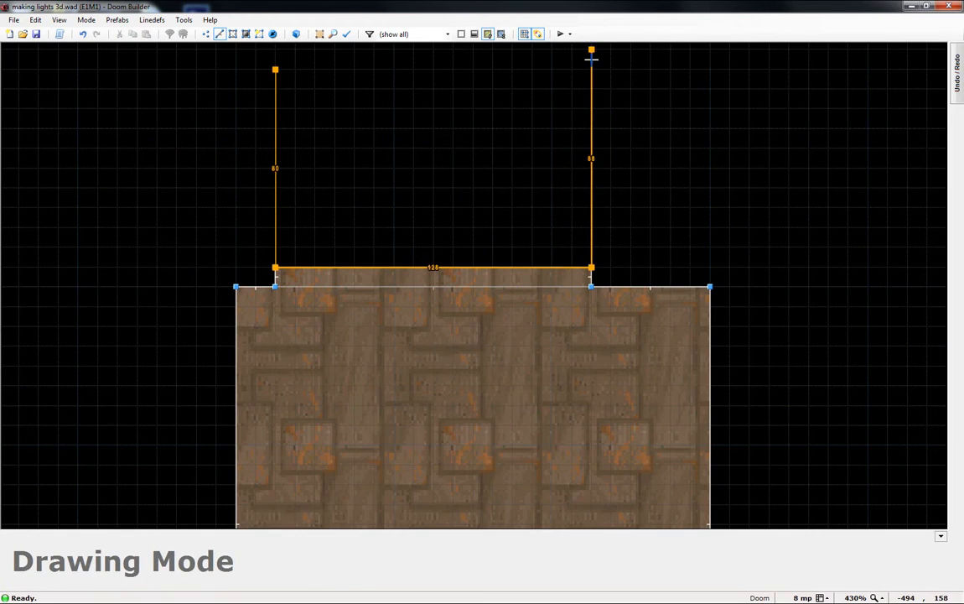
pyautogui.click(591, 68)
pyautogui.click(275, 68)
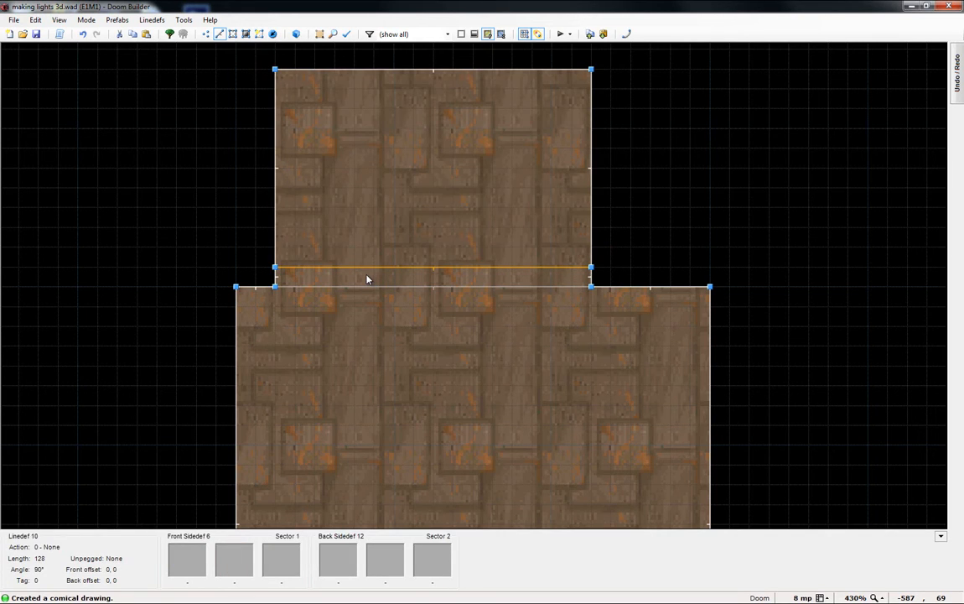
# Step: Insert a Player 1 start thing in the lower part of the large room, with its angle set to 90
pyautogui.press('s')
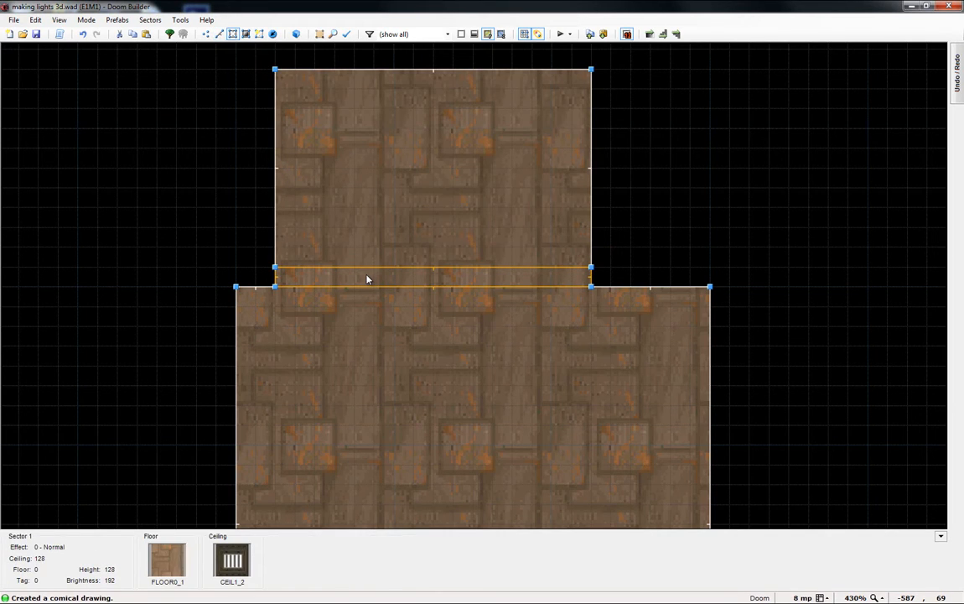
pyautogui.press('t')
pyautogui.scroll(-4, 485, 416)
pyautogui.scroll(3, 459, 441)
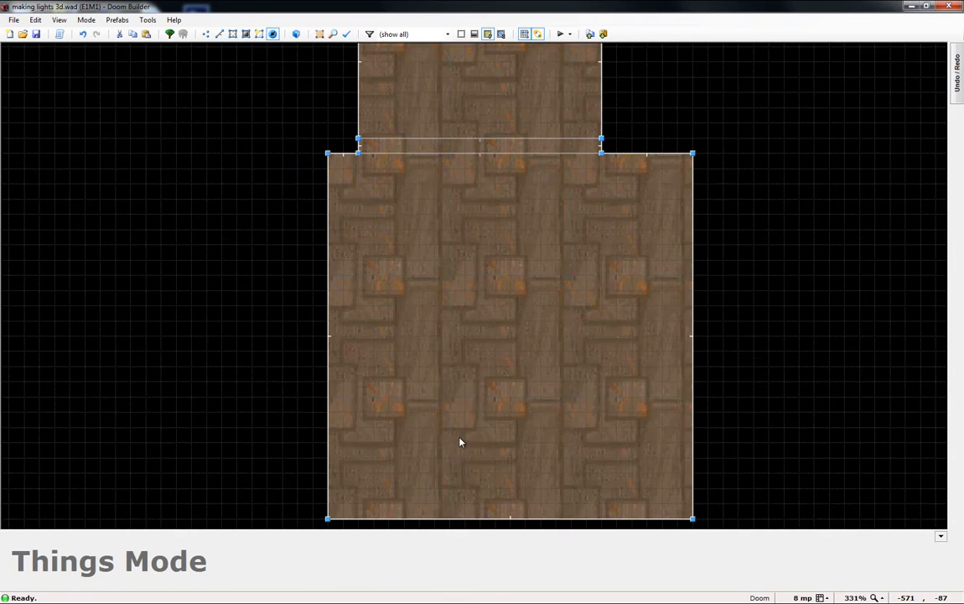
pyautogui.press('Insert')
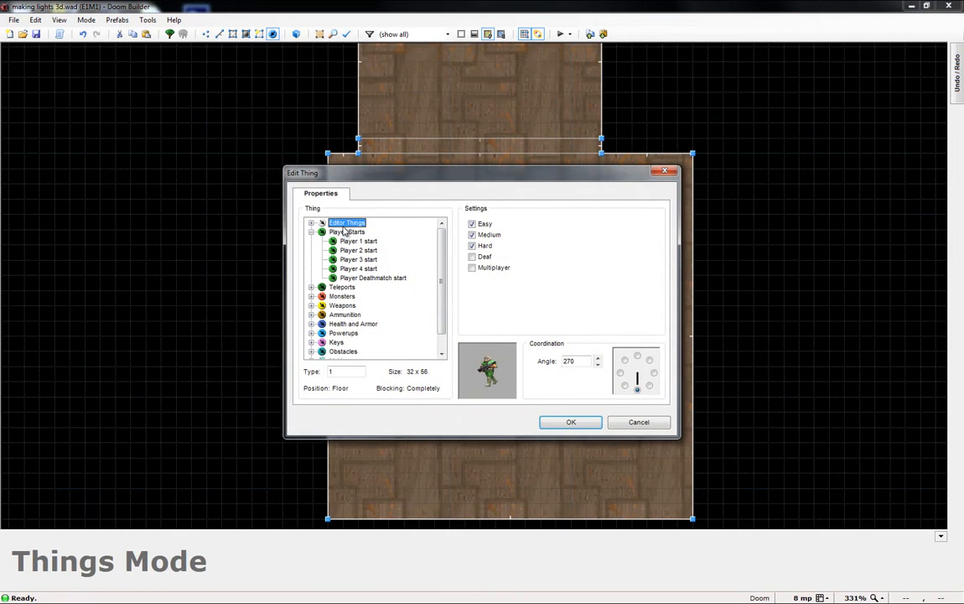
pyautogui.click(638, 358)
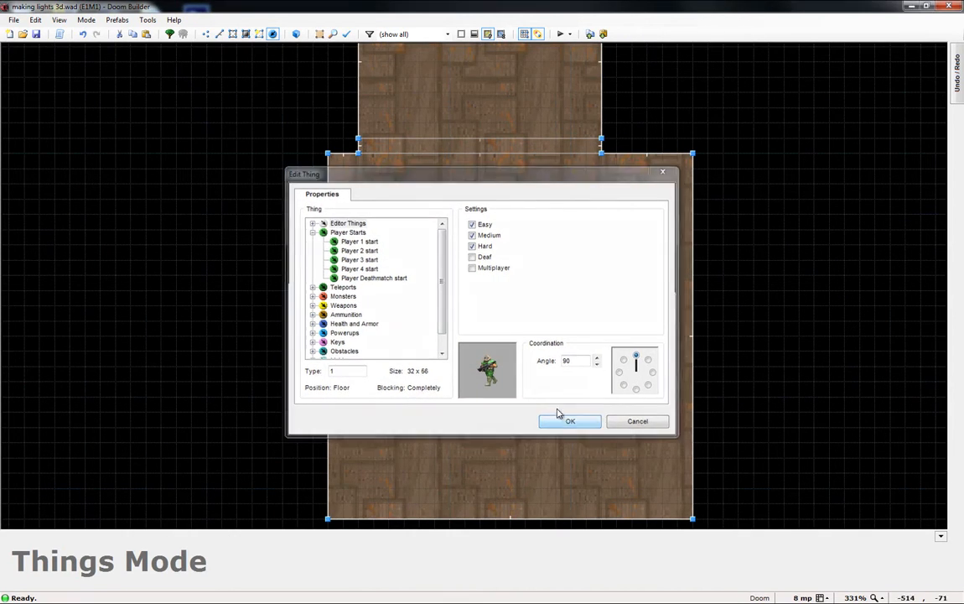
pyautogui.click(570, 422)
# Step: Move the Player 1 start to -544, -88 near the large room's lower wall and check its properties
pyautogui.moveTo(458, 346); pyautogui.dragTo(505, 457)
pyautogui.moveTo(505, 458)
pyautogui.mouseDown(button='right')
pyautogui.moveTo(519, 457)
pyautogui.moveTo(517, 402)
pyautogui.moveTo(444, 336)
pyautogui.moveTo(474, 469)
pyautogui.moveTo(456, 467)
pyautogui.mouseUp(button='right')
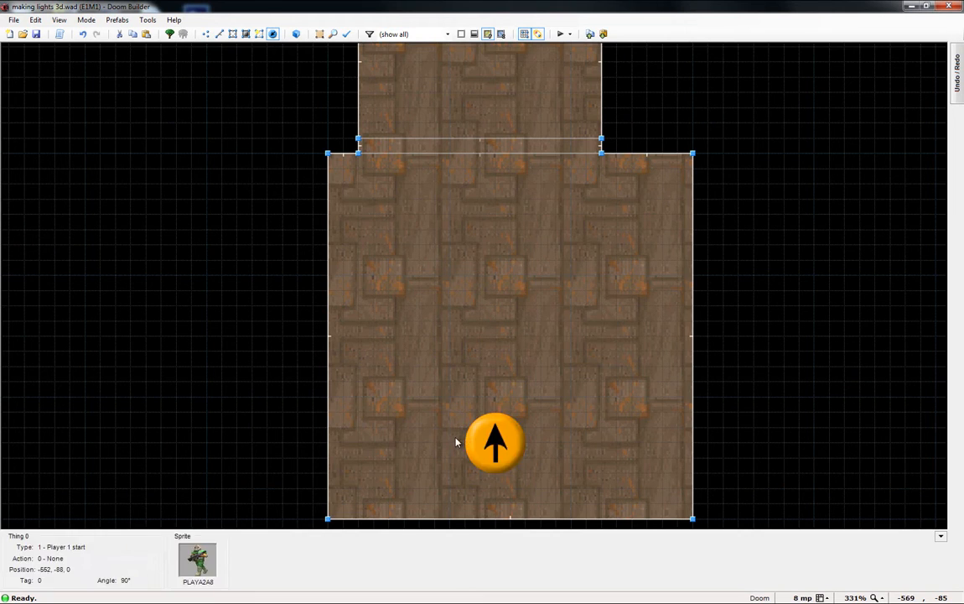
pyautogui.moveTo(490, 413); pyautogui.dragTo(509, 442, button='right')
pyautogui.rightClick(508, 449)
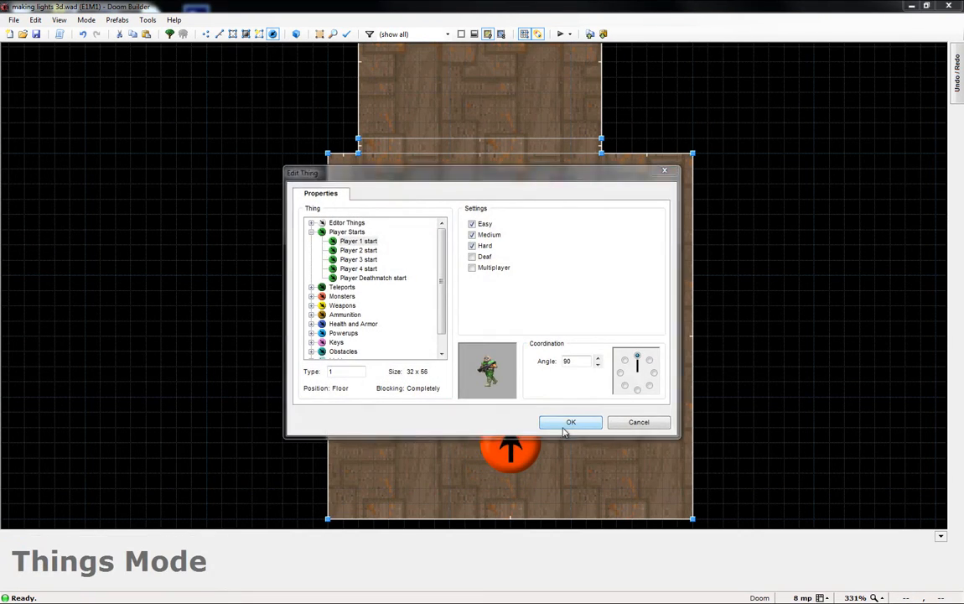
pyautogui.click(637, 420)
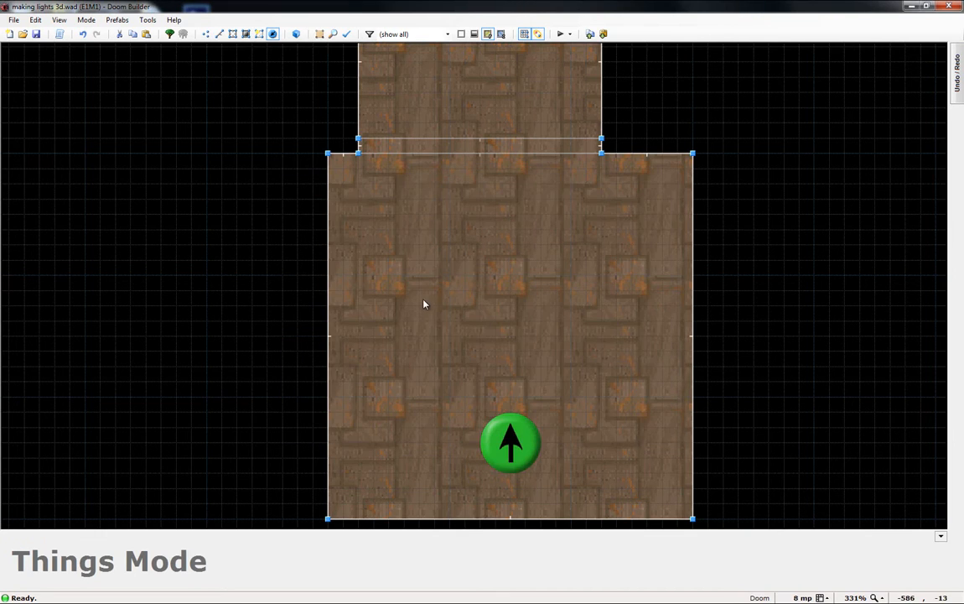
# Step: Insert a Visual Mode camera thing in the large room and preview both rooms in 3D
pyautogui.rightClick(423, 304)
pyautogui.doubleClick(346, 223)
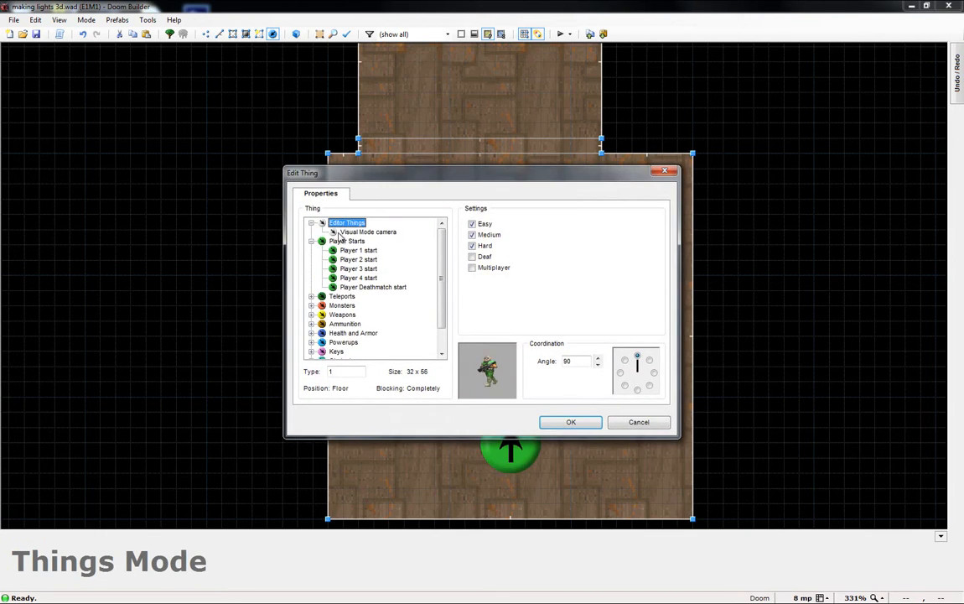
pyautogui.click(368, 231)
pyautogui.click(570, 422)
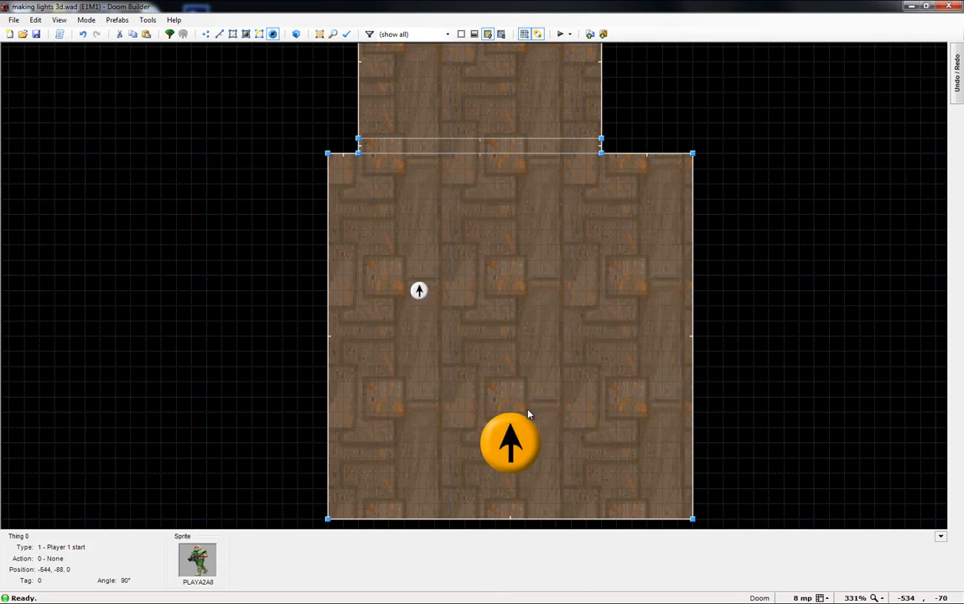
pyautogui.press('q')
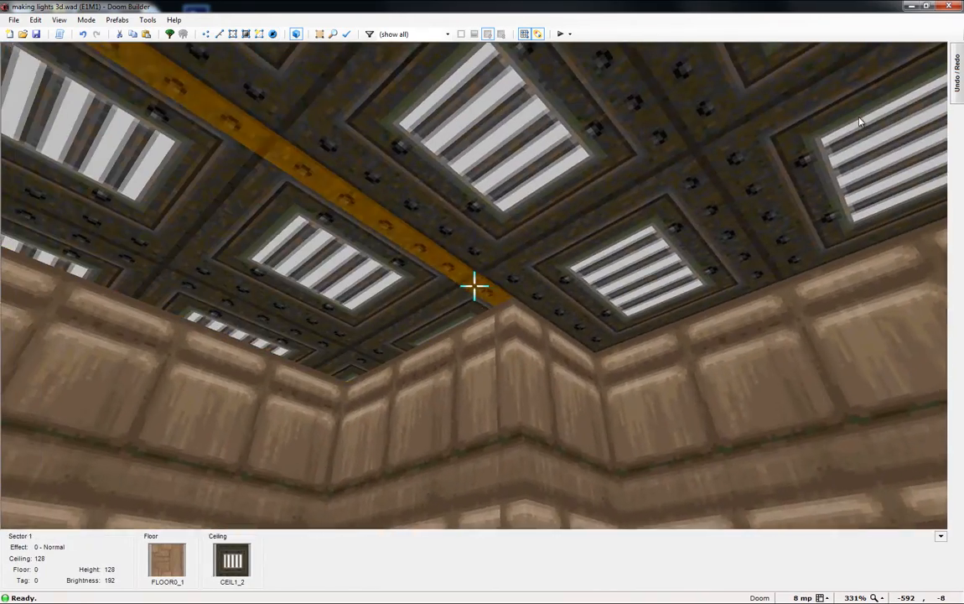
pyautogui.press('d')
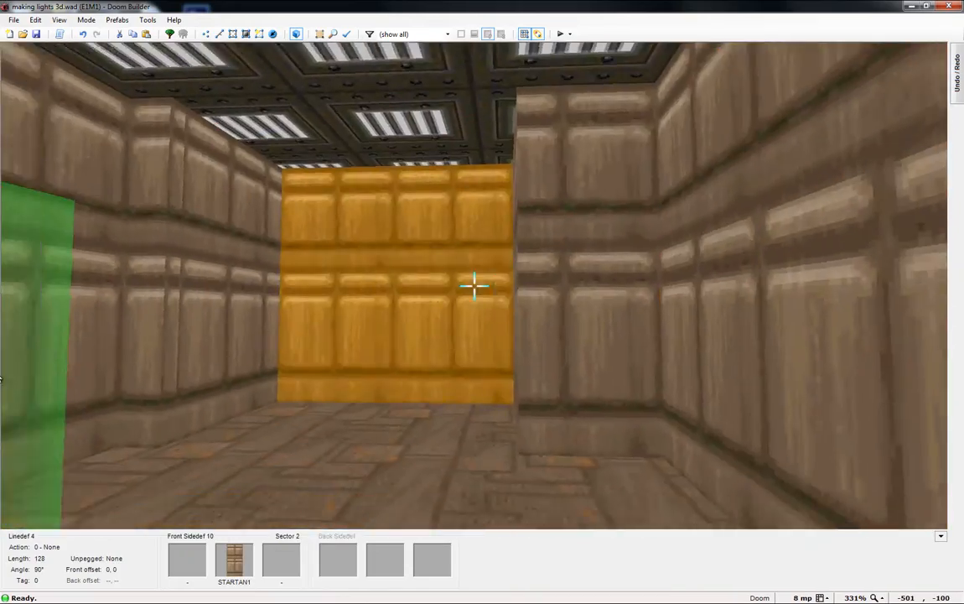
pyautogui.press('e')
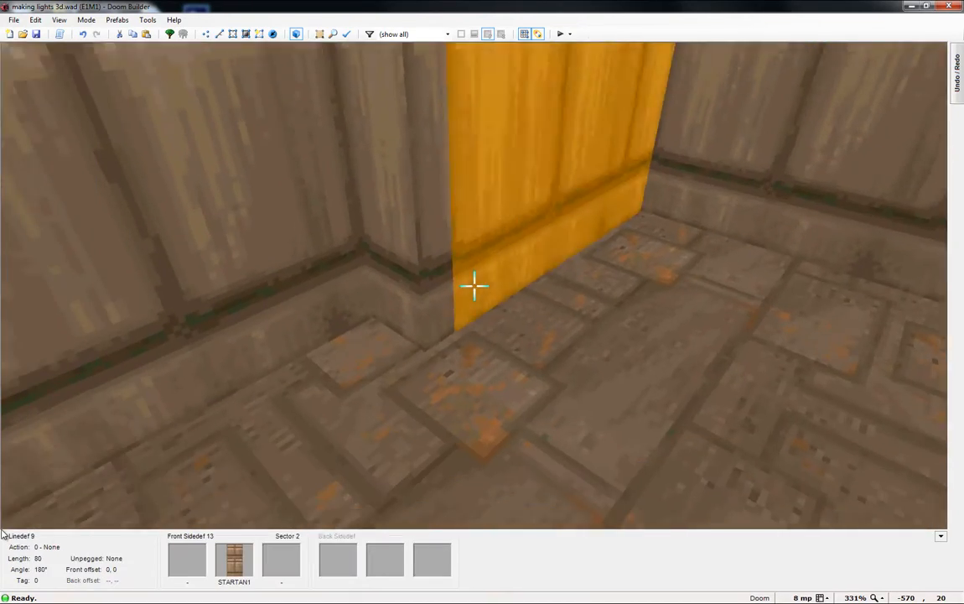
pyautogui.press('t')
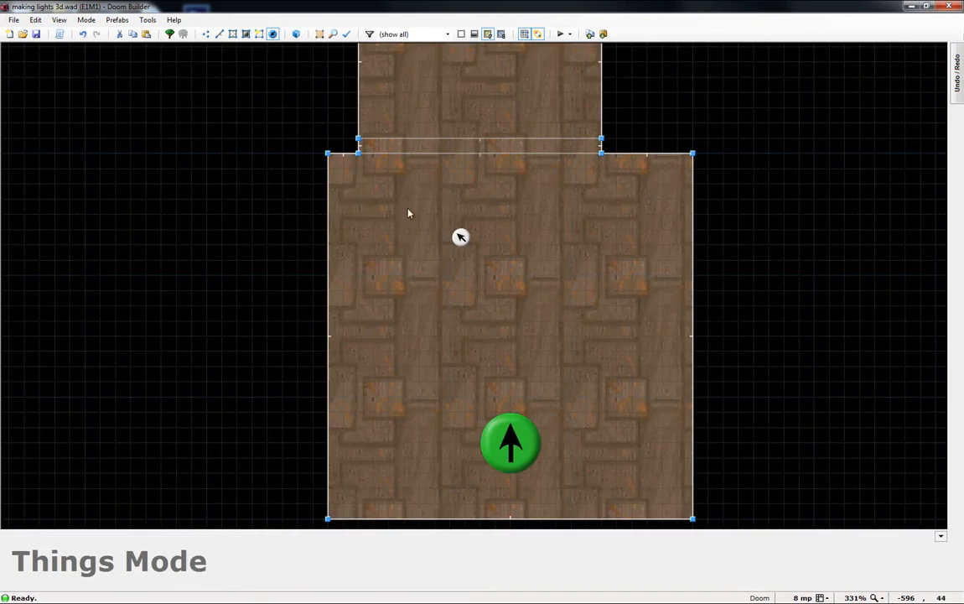
# Step: Move the linedef between the strip sector and the upper room outward so the strip is 16 units deep
pyautogui.scroll(-1, 432, 166)
pyautogui.scroll(3, 433, 166)
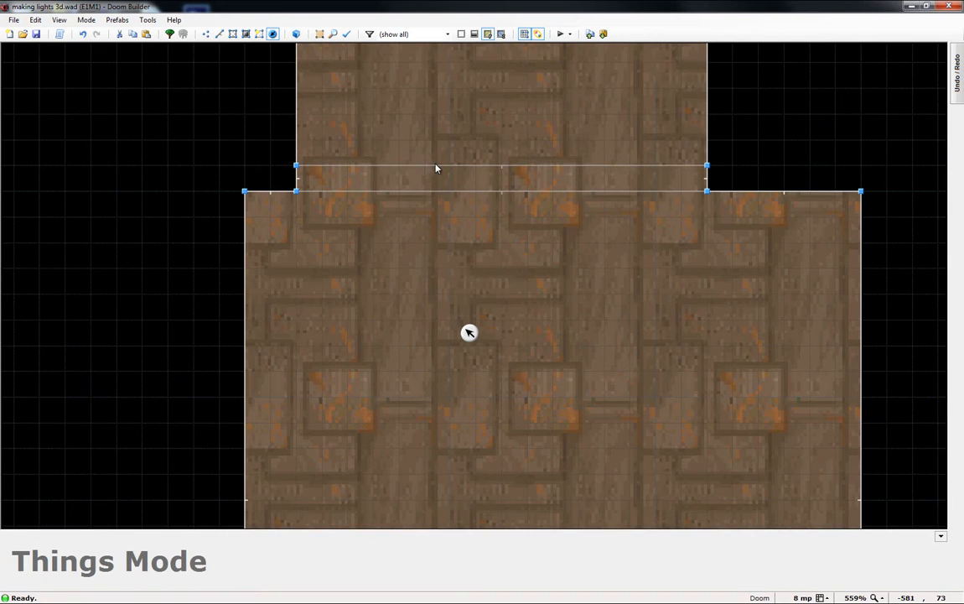
pyautogui.press('l')
pyautogui.moveTo(441, 166); pyautogui.dragTo(442, 152)
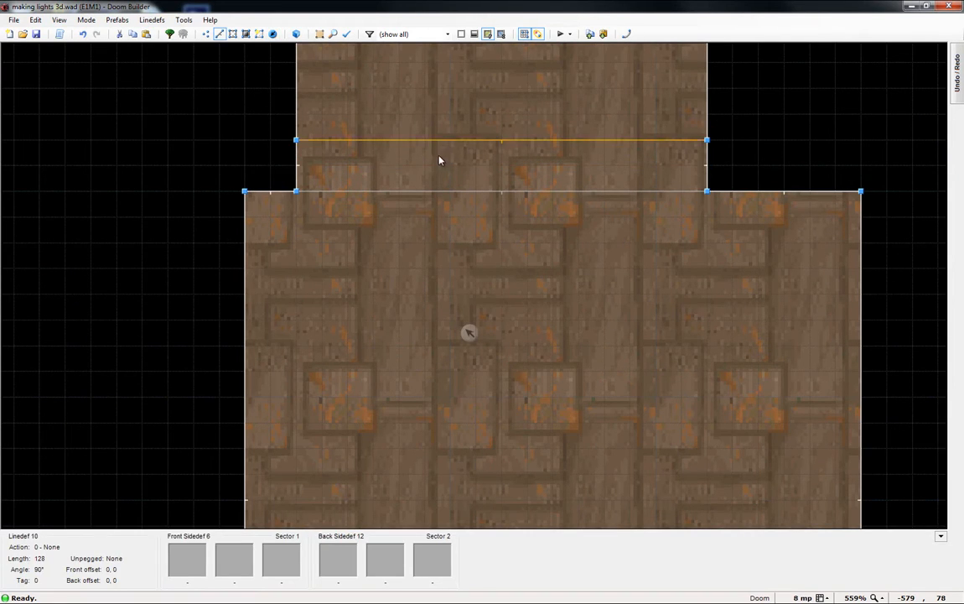
# Step: Set both the ceiling height and the floor height of the strip sector between the two rooms to 0
pyautogui.press('s')
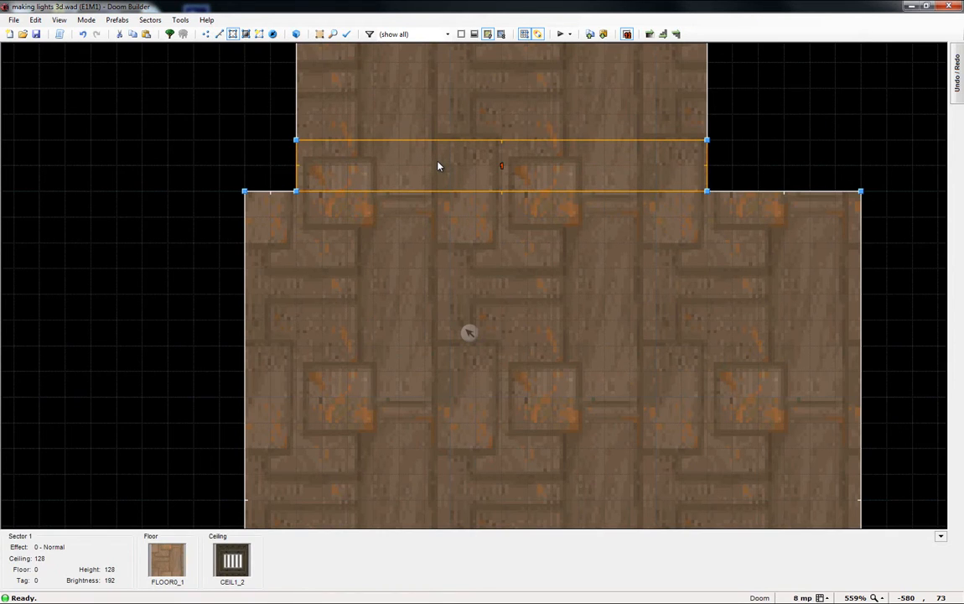
pyautogui.rightClick(439, 166)
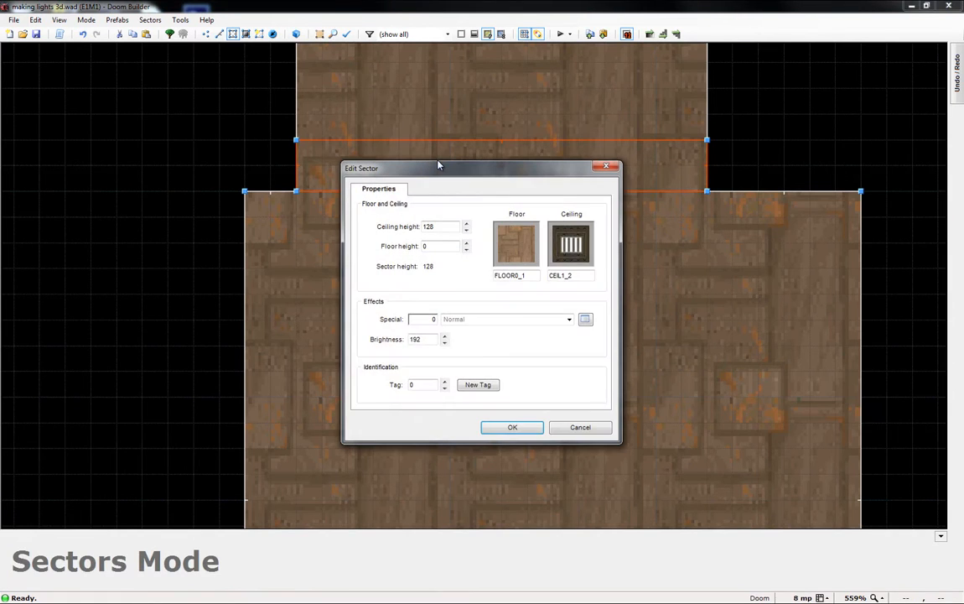
pyautogui.click(606, 167)
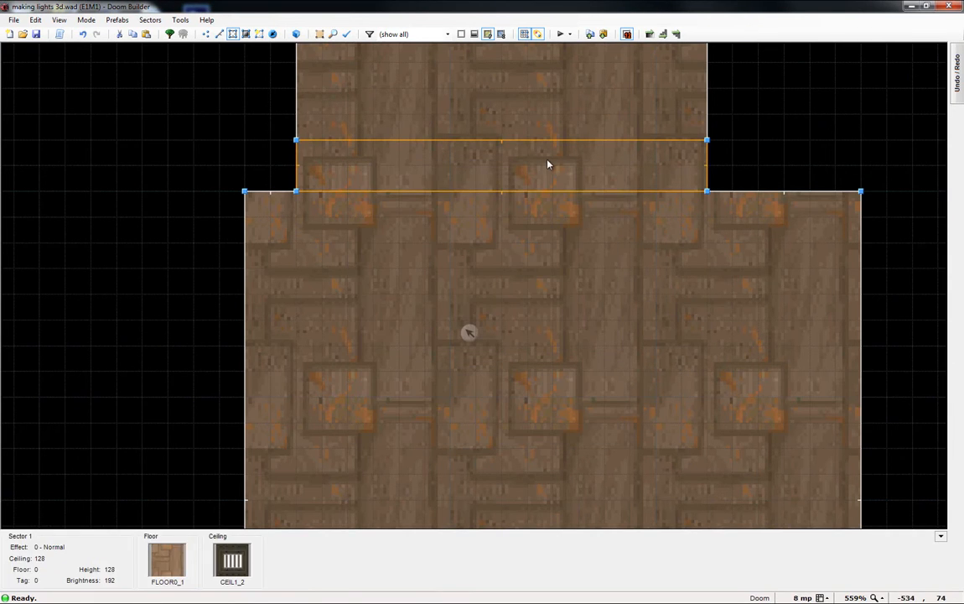
pyautogui.rightClick(547, 164)
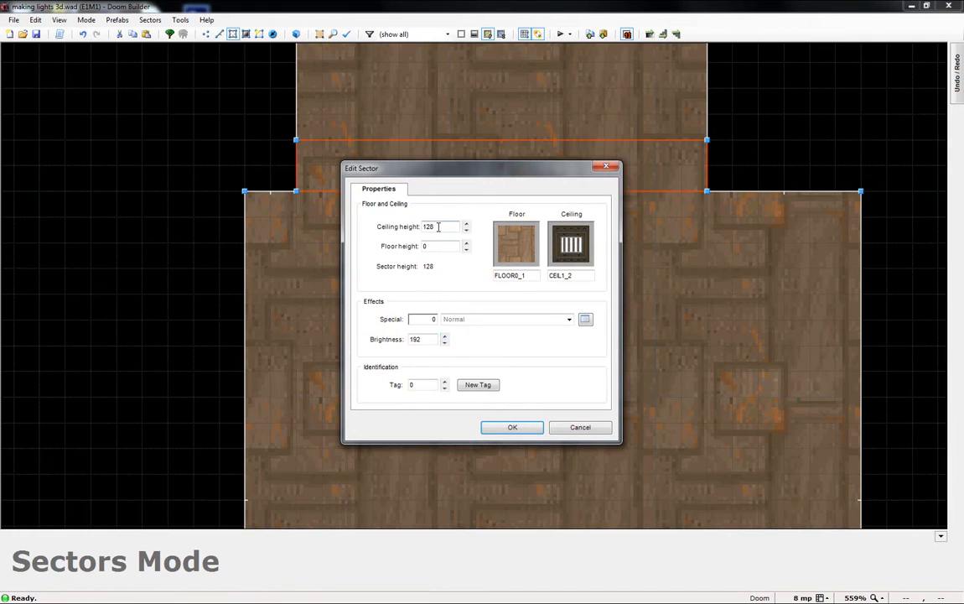
pyautogui.moveTo(439, 227); pyautogui.dragTo(399, 228)
pyautogui.write('0')
pyautogui.press('Tab')
pyautogui.write('-16')
pyautogui.moveTo(446, 225); pyautogui.dragTo(435, 226)
pyautogui.doubleClick(436, 247)
pyautogui.write('0')
pyautogui.click(504, 429)
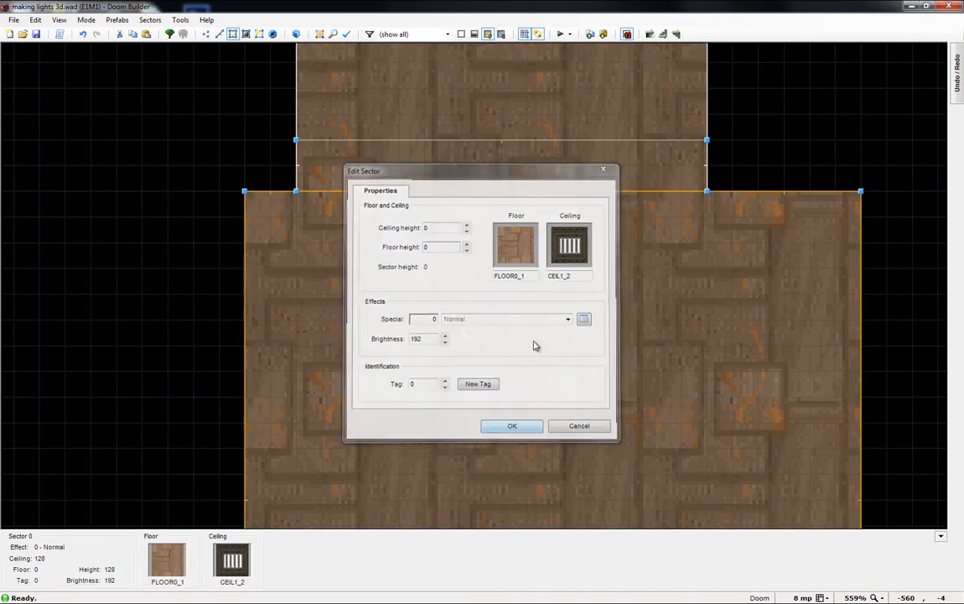
# Step: Flip the linedef between the strip sector and the upper room so its front side faces the upper room
pyautogui.press('l')
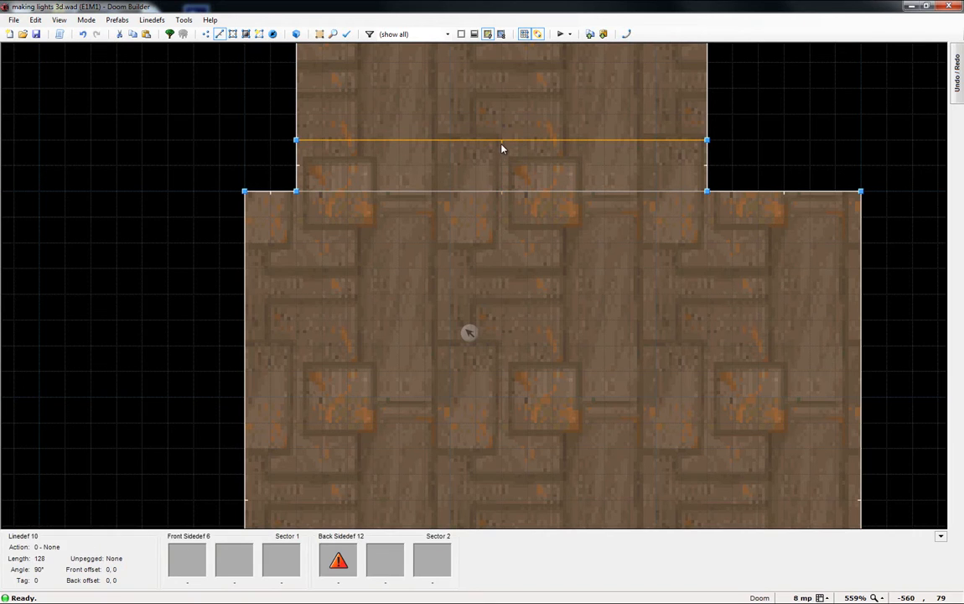
pyautogui.scroll(-6, 295, 242)
pyautogui.scroll(6, 332, 151)
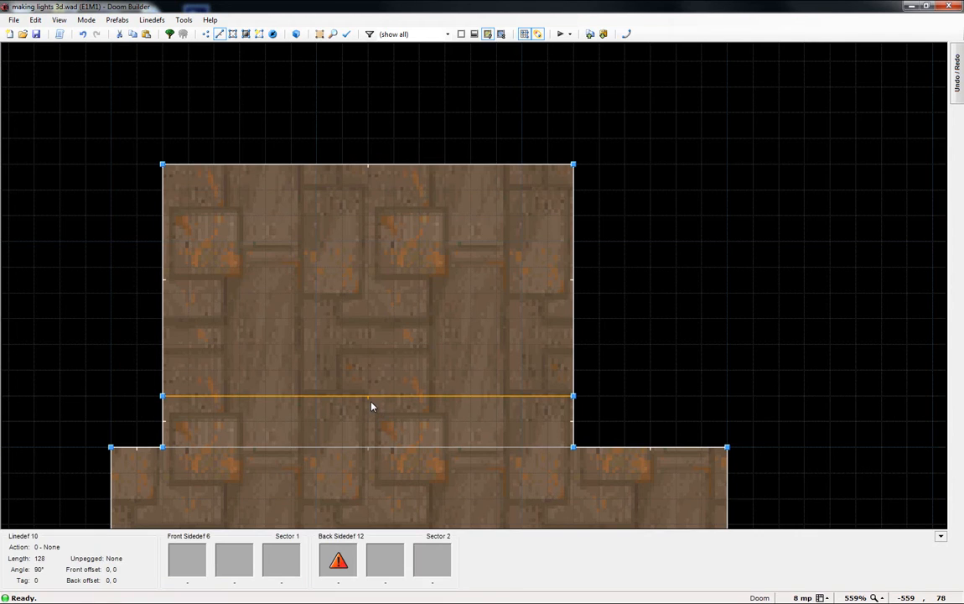
pyautogui.press('f')
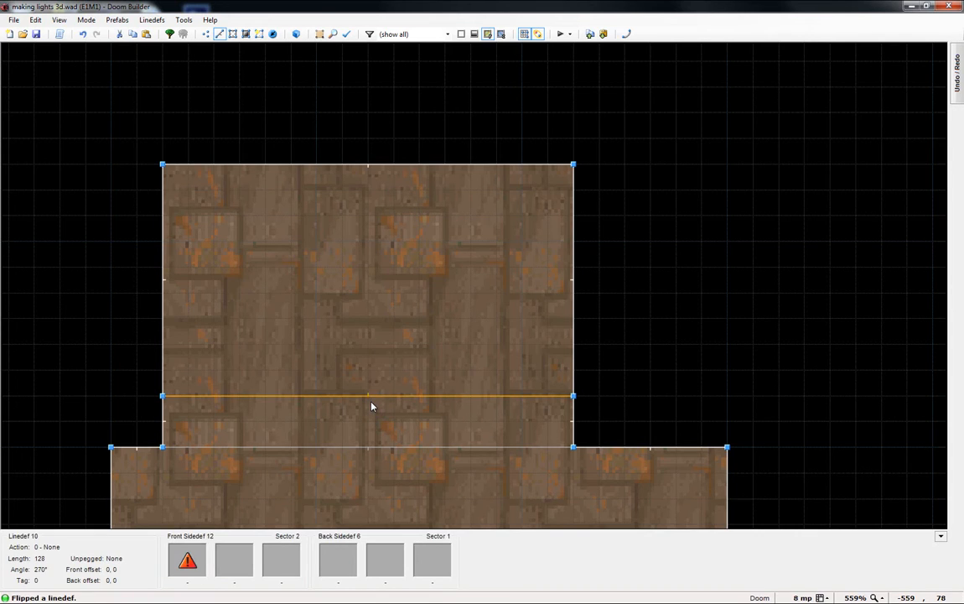
pyautogui.press('f')
pyautogui.press('f')
pyautogui.press('f')
pyautogui.press('f')
# Step: Apply the DOORTRAK texture to the front middle of the two short side linedefs of the door sector
pyautogui.click(165, 421)
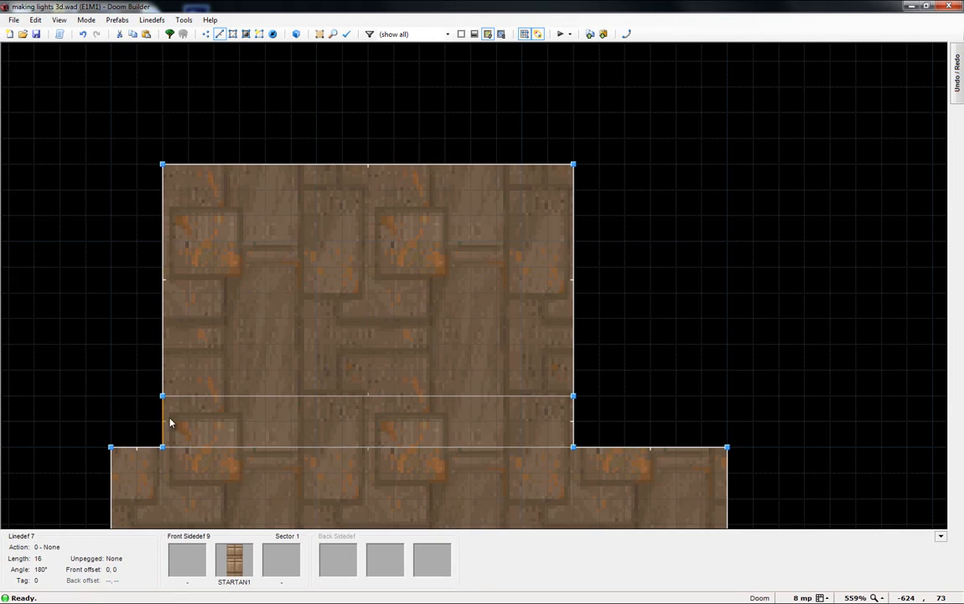
pyautogui.rightClick(574, 425)
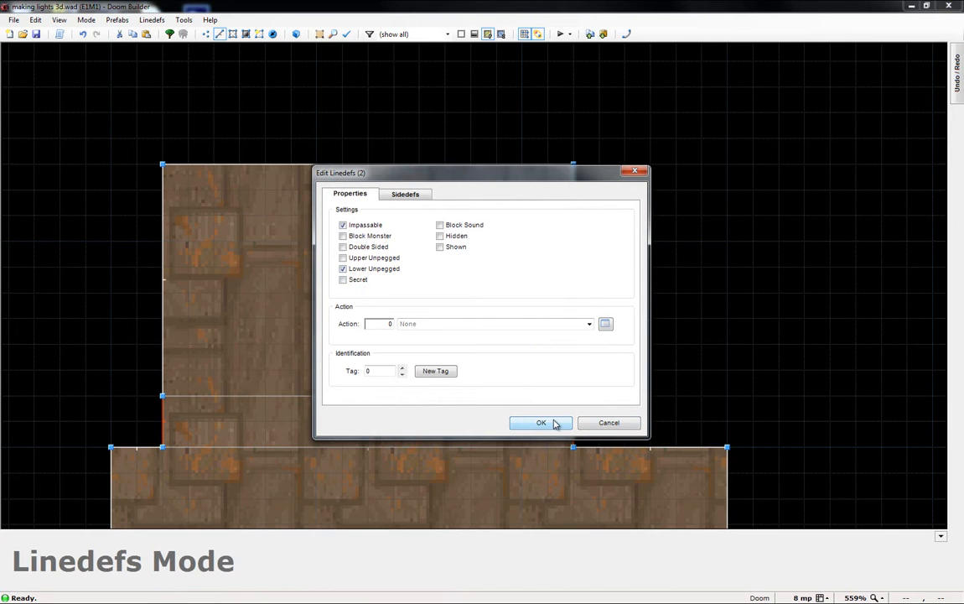
pyautogui.click(387, 192)
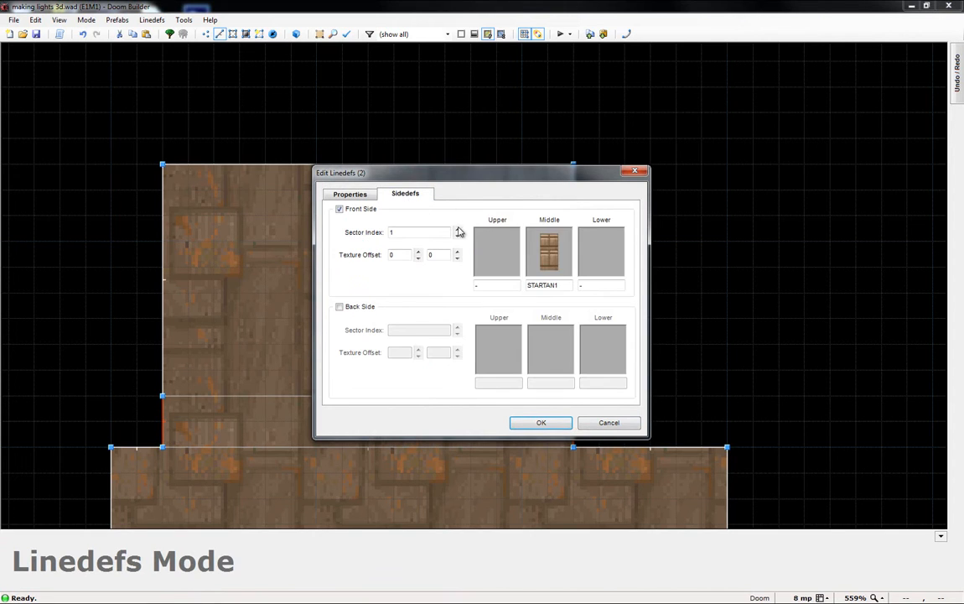
pyautogui.click(551, 262)
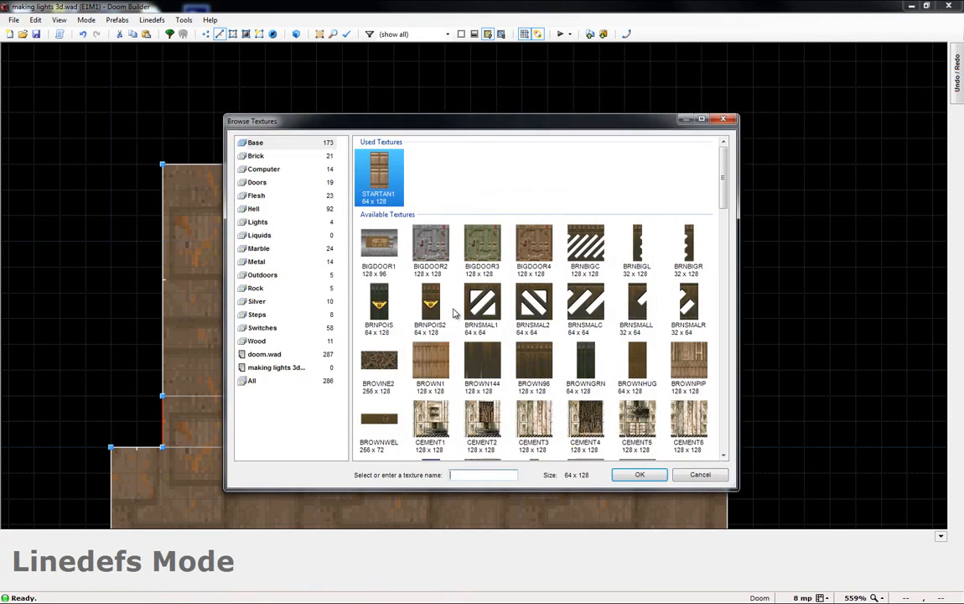
pyautogui.click(257, 182)
pyautogui.click(431, 294)
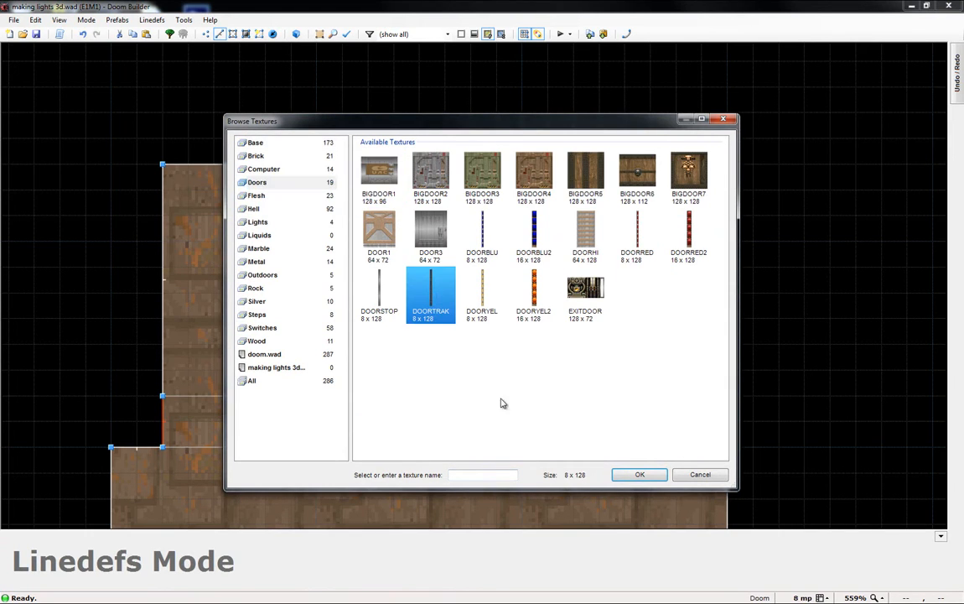
pyautogui.click(636, 475)
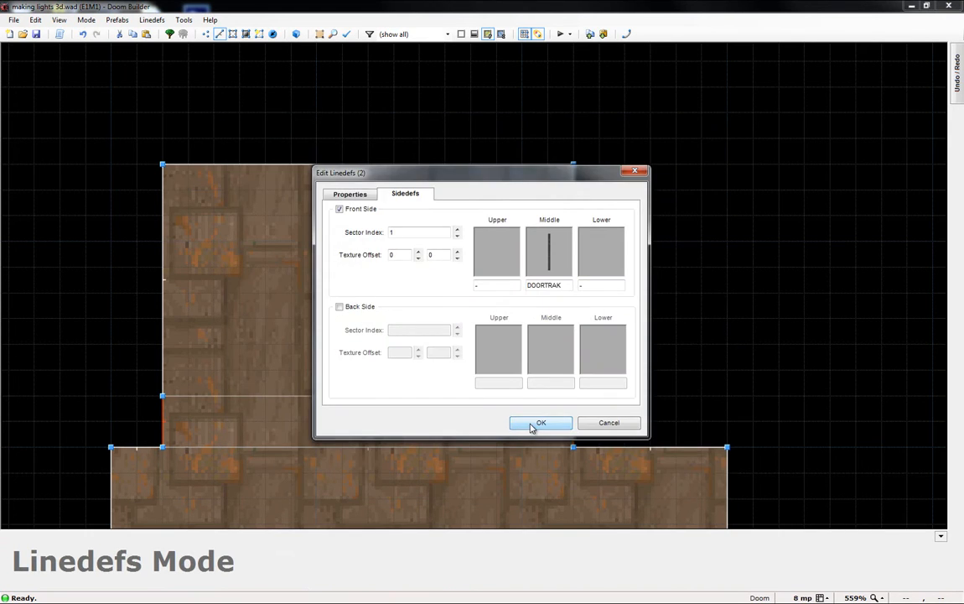
pyautogui.click(540, 422)
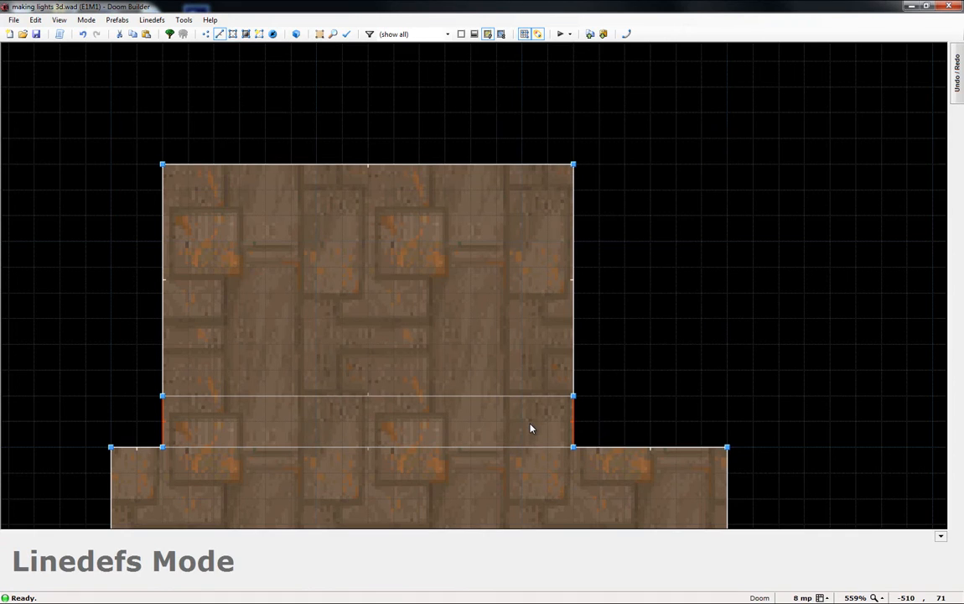
pyautogui.click(638, 282)
# Step: Apply the BIGDOOR2 texture to the front upper part of the two long linedefs bounding the door sector
pyautogui.click(447, 396)
pyautogui.click(451, 449)
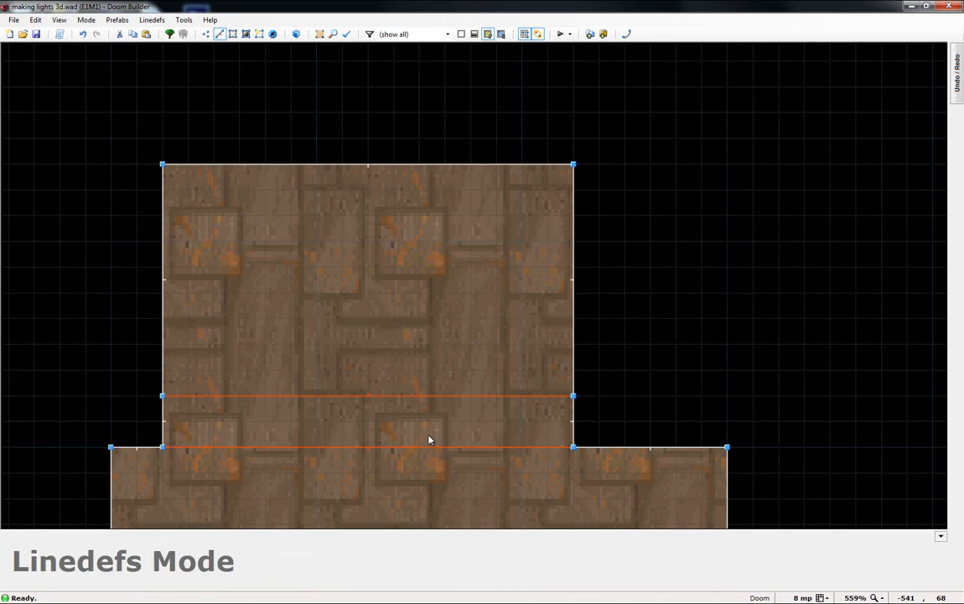
pyautogui.rightClick(421, 450)
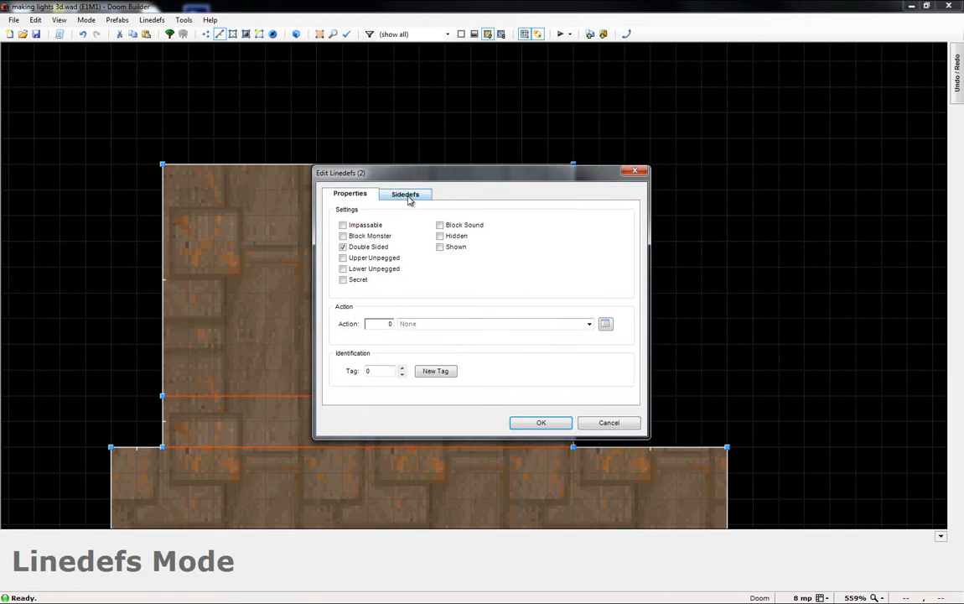
pyautogui.click(409, 195)
pyautogui.click(495, 247)
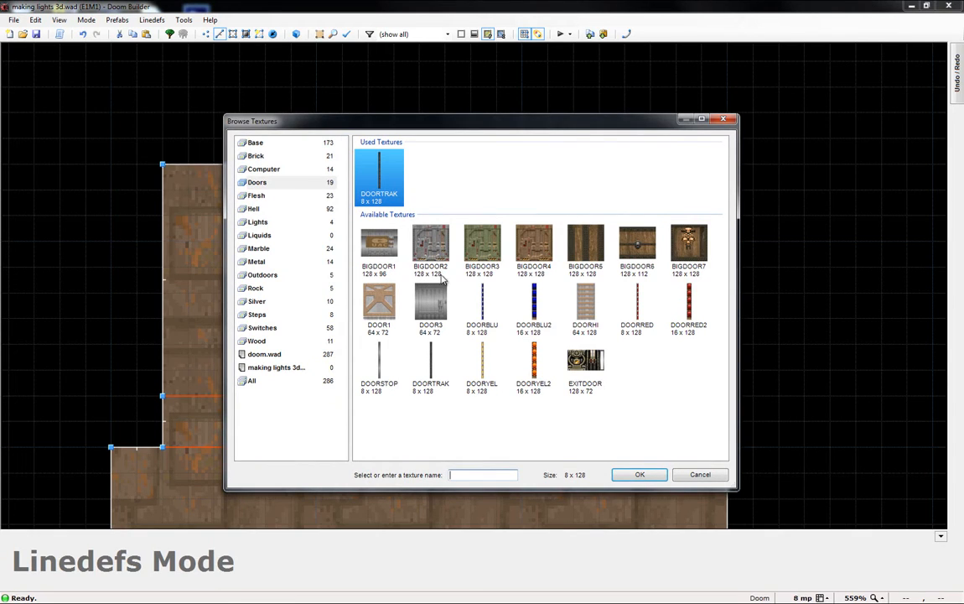
pyautogui.click(430, 248)
pyautogui.click(640, 474)
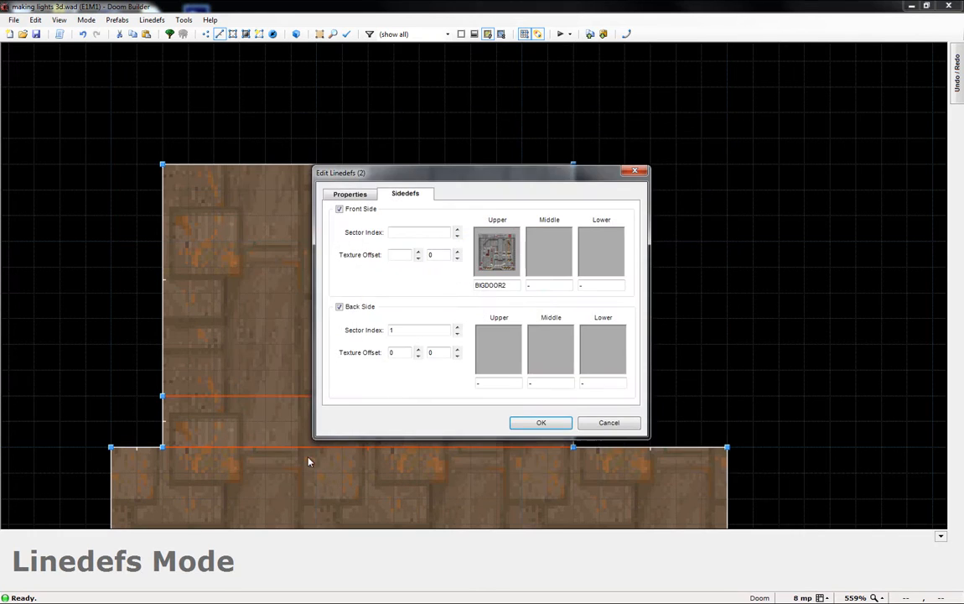
pyautogui.click(541, 422)
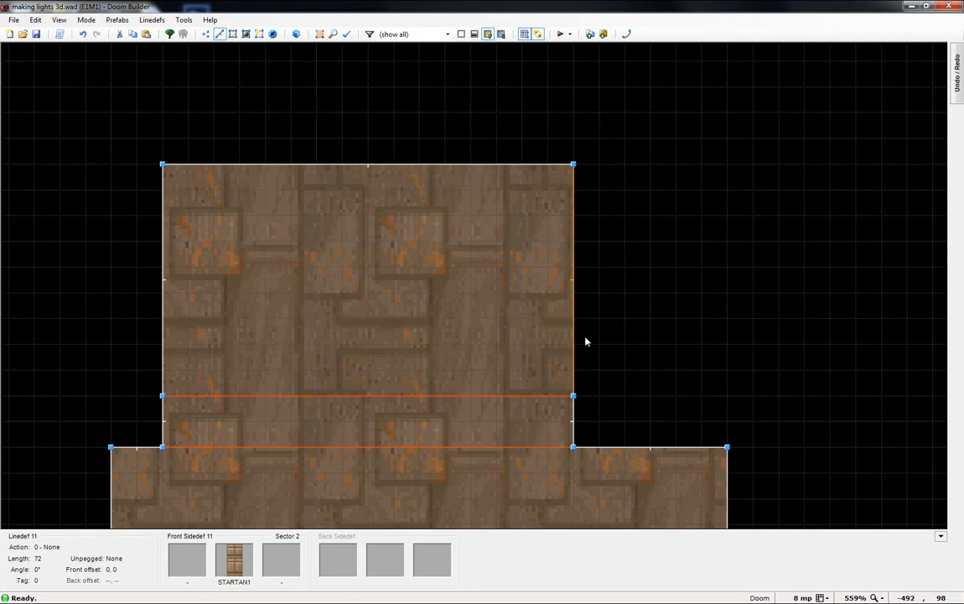
pyautogui.click(562, 359)
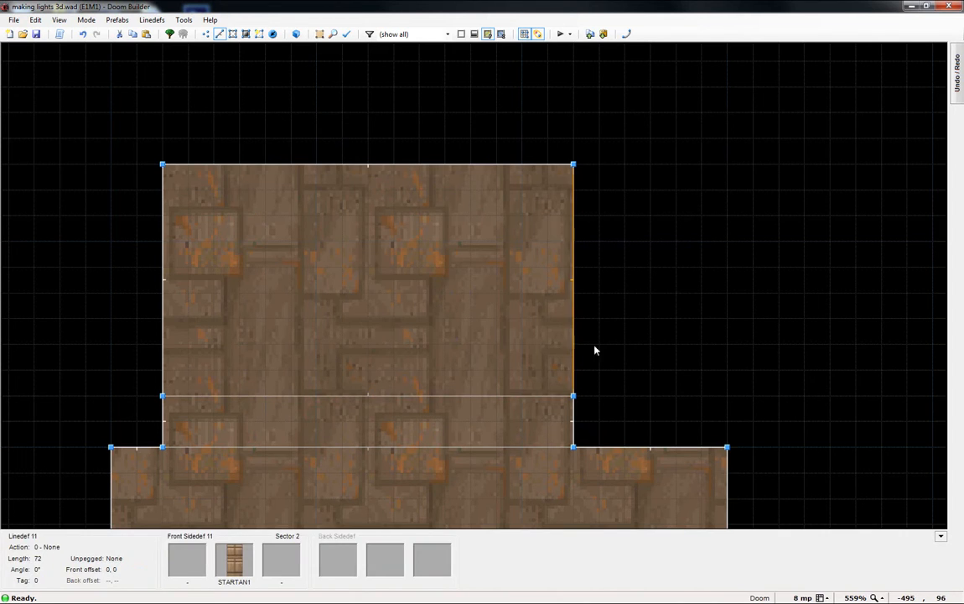
# Step: Set the door sector's ceiling flat to FLAT20
pyautogui.press('s')
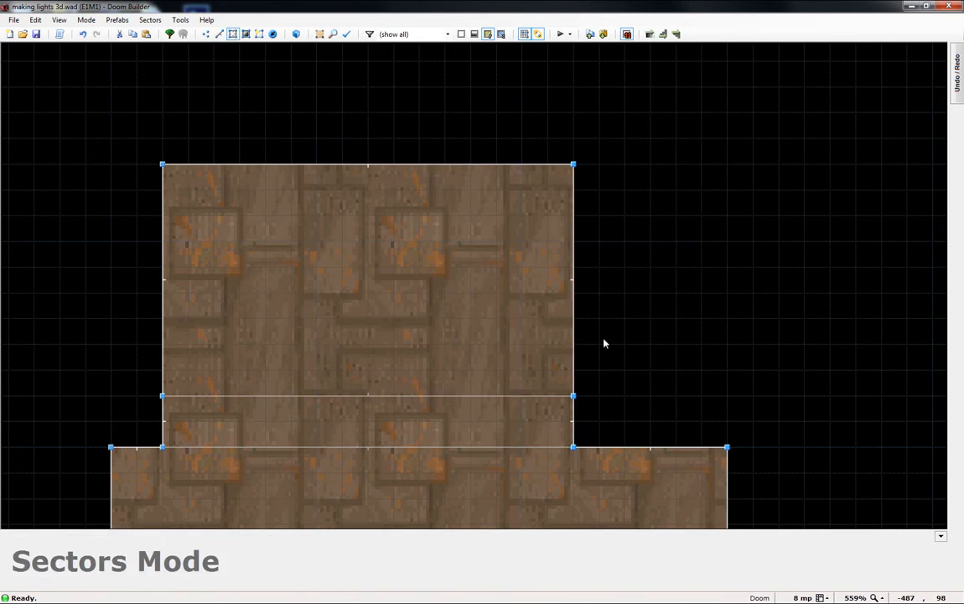
pyautogui.rightClick(459, 419)
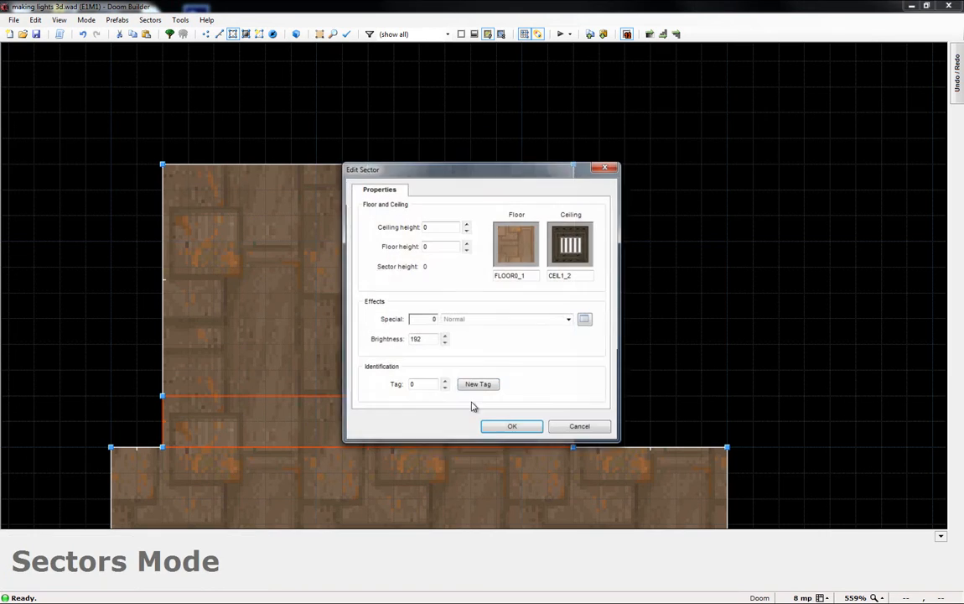
pyautogui.click(529, 248)
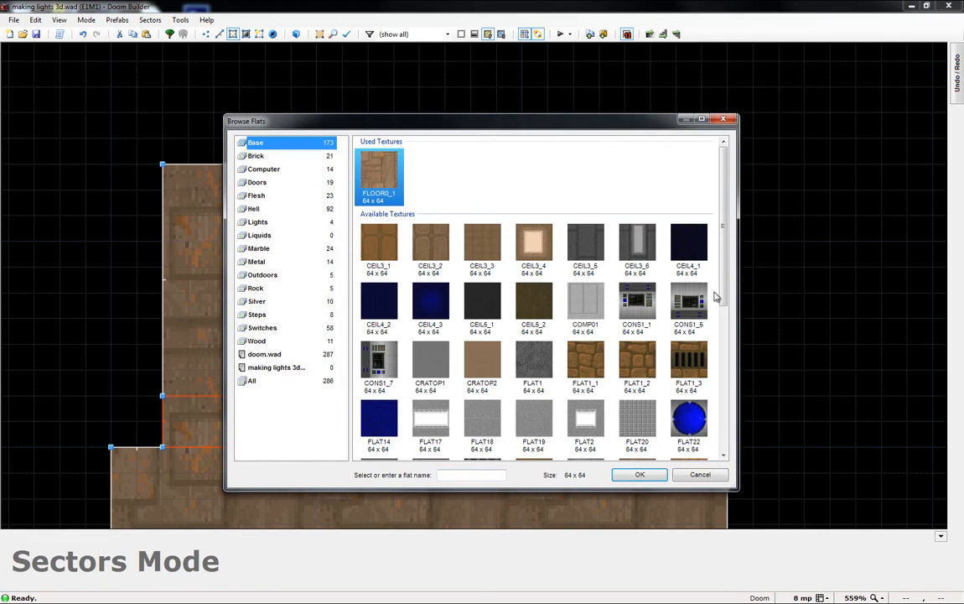
pyautogui.click(635, 413)
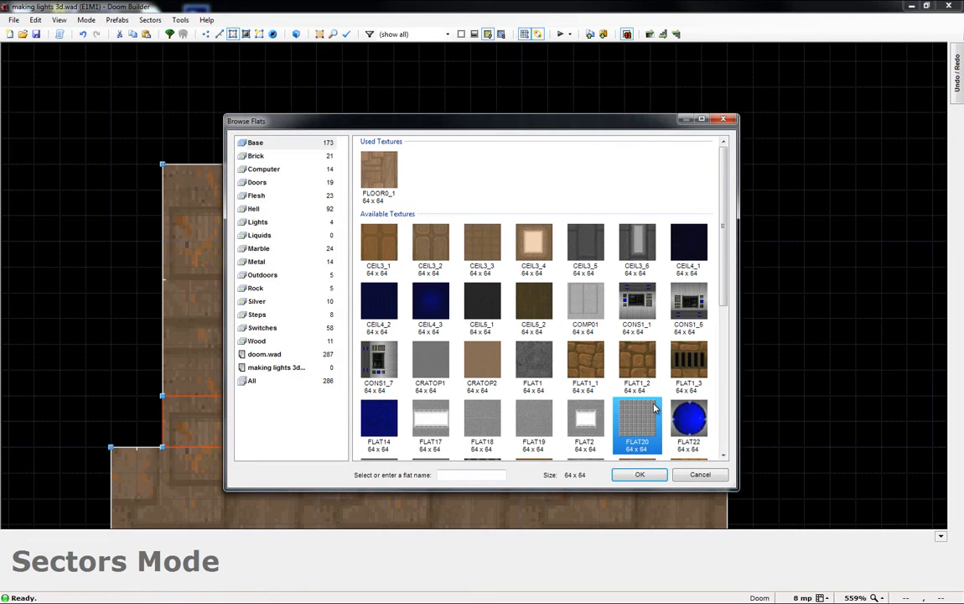
pyautogui.click(640, 475)
pyautogui.click(513, 428)
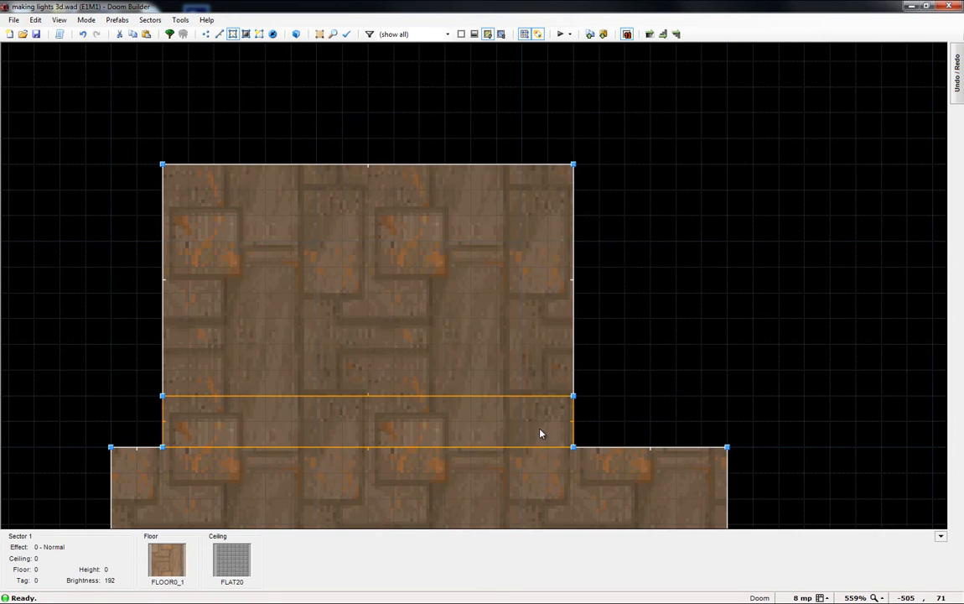
# Step: In the 3D view, align the BIGDOOR2 texture on the large room's side of the door to offsets 0, 0
pyautogui.press('w')
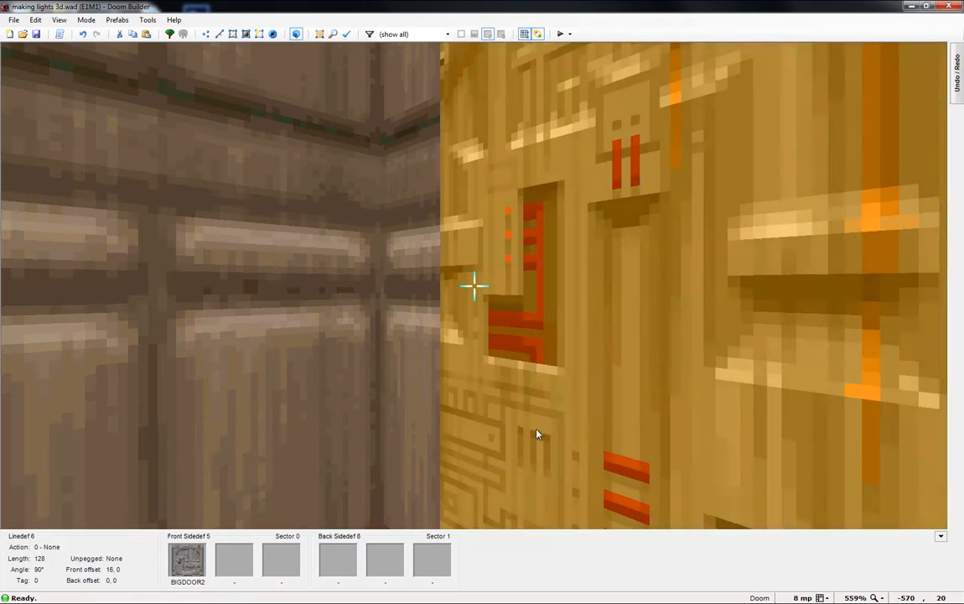
pyautogui.press('d')
pyautogui.press('e')
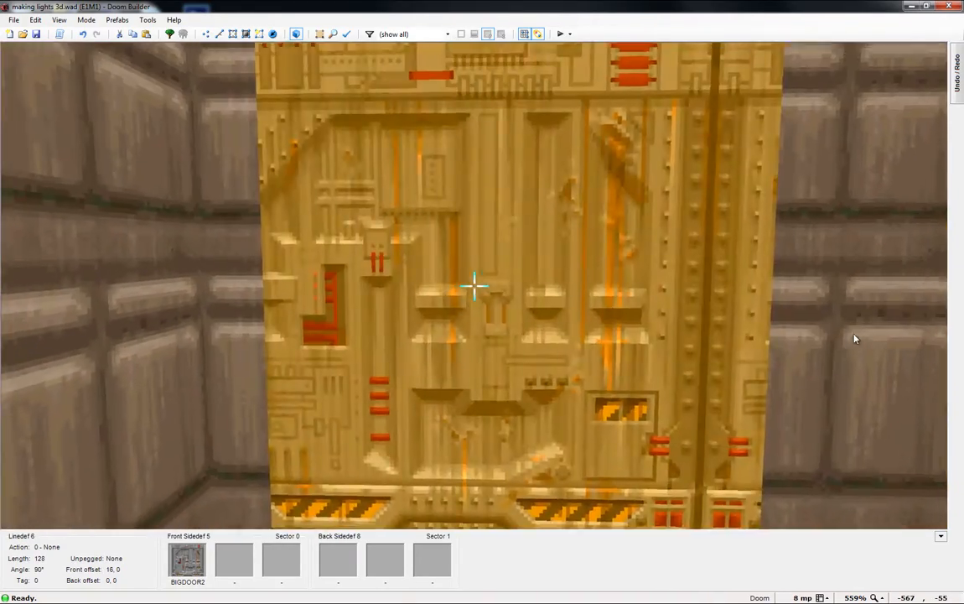
pyautogui.press('d')
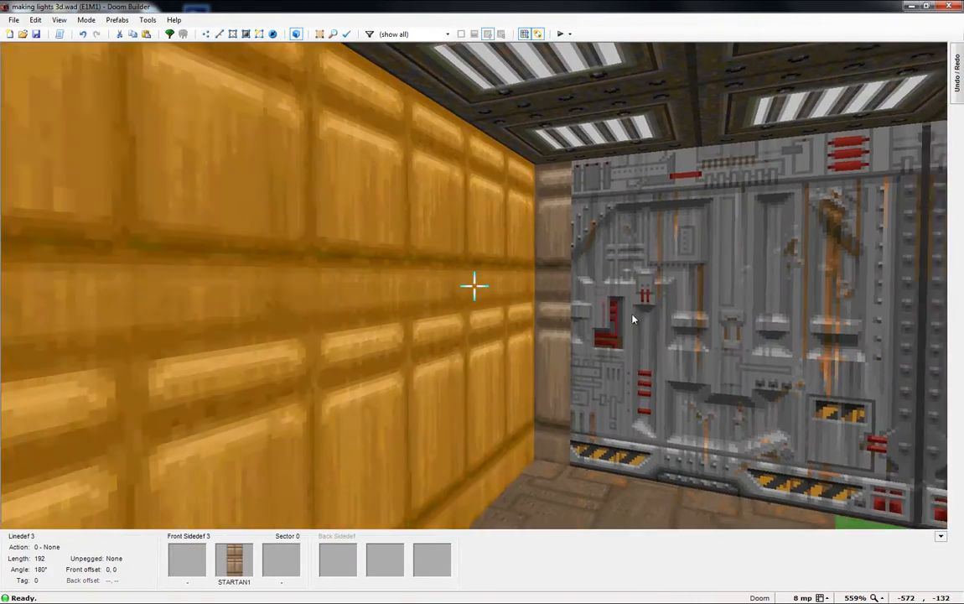
pyautogui.press('Right')
pyautogui.press('Right')
pyautogui.press('Right')
pyautogui.press('Right')
pyautogui.press('Right')
pyautogui.press('Right')
pyautogui.press('Right')
pyautogui.press('Right')
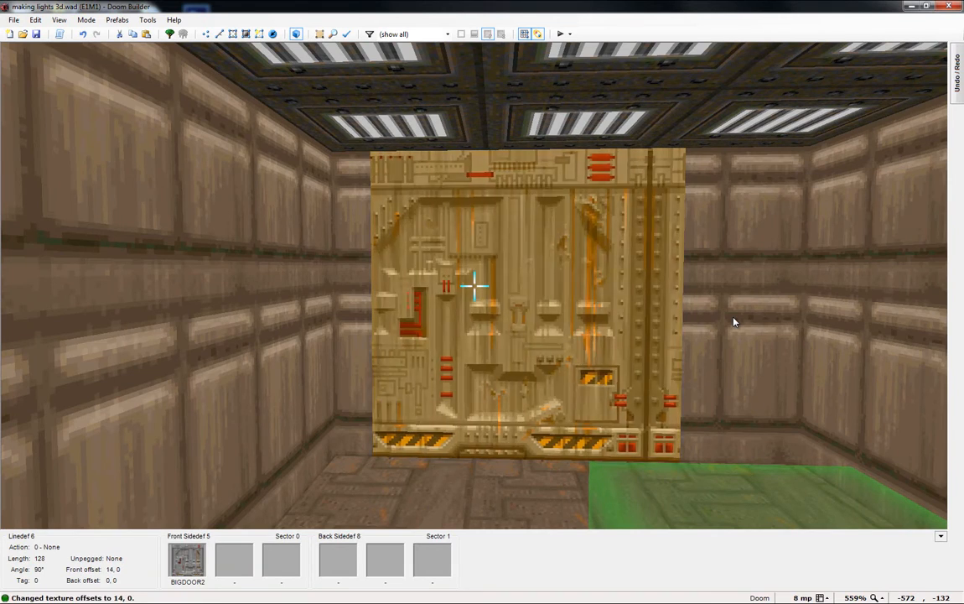
pyautogui.press('Right')
pyautogui.press('Right')
pyautogui.press('Right')
pyautogui.press('Right')
pyautogui.press('Right')
pyautogui.press('Right')
pyautogui.press('Right')
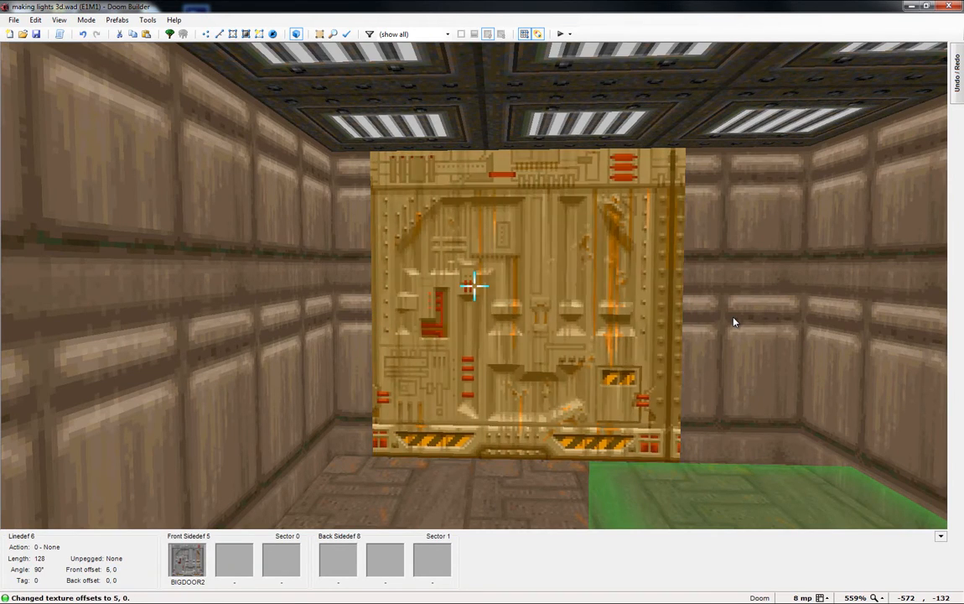
pyautogui.press('Right')
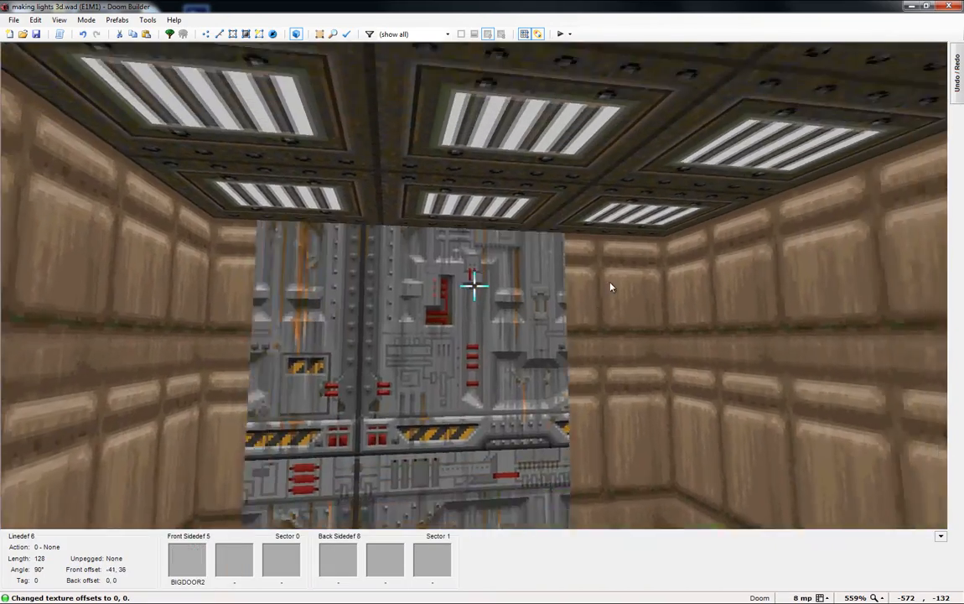
# Step: Try shifting the door face's texture horizontally and vertically, and restore its offsets to 0, 0
pyautogui.moveTo(610, 284); pyautogui.dragTo(663, 286)
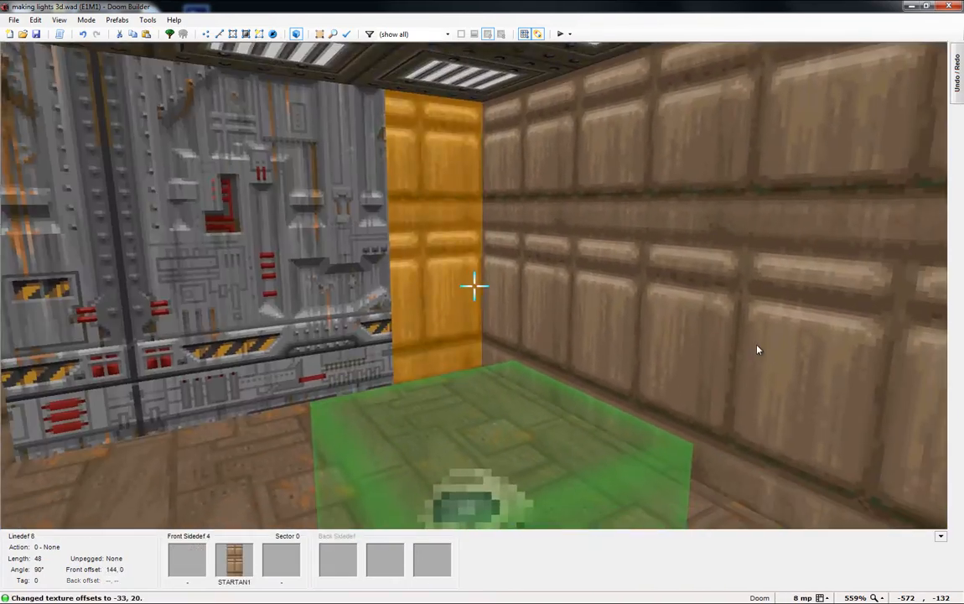
pyautogui.hotkey('ctrl', 'z')
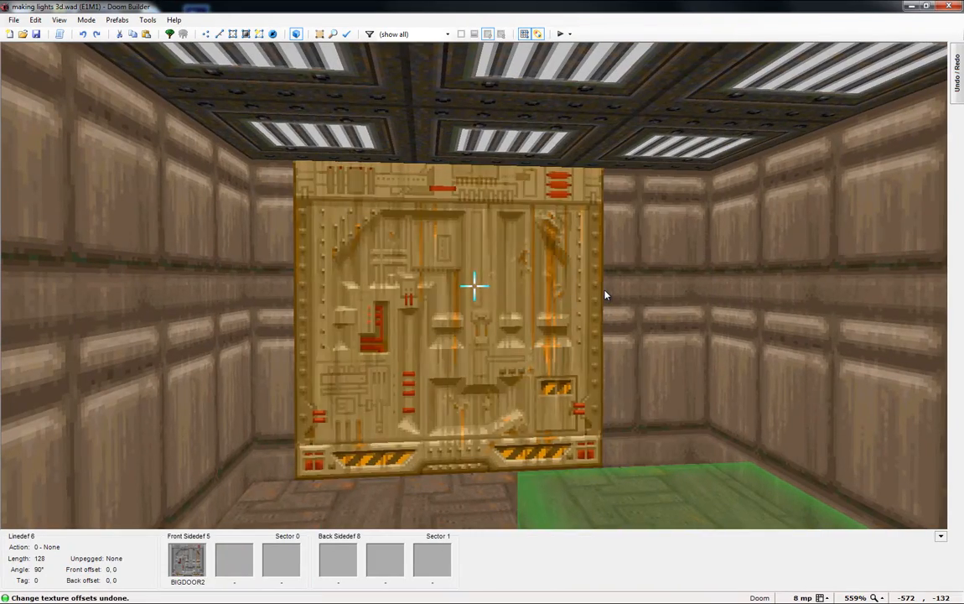
pyautogui.press('Up')
pyautogui.press('Down')
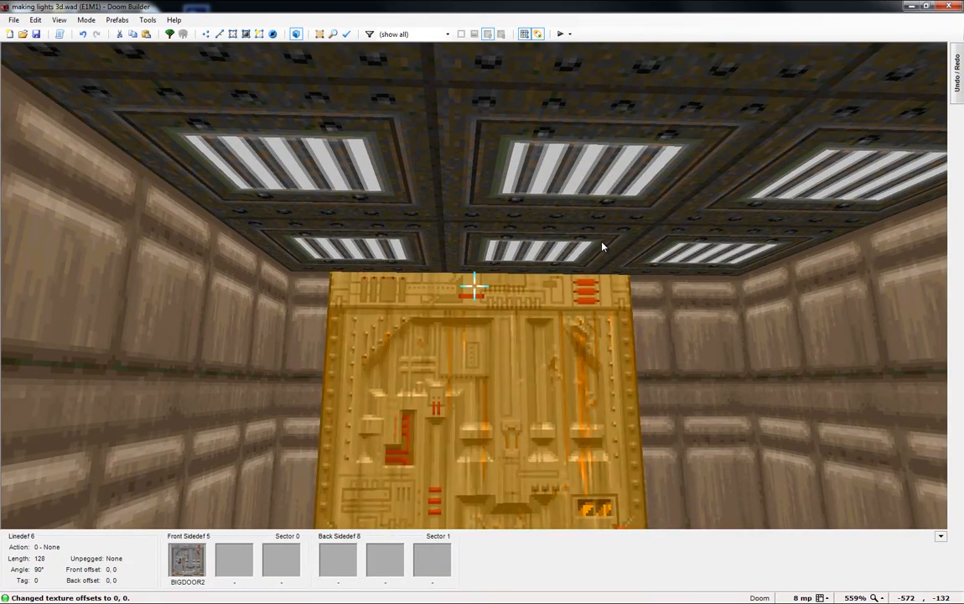
# Step: Assign action 1, DR Door Open Wait Close (also monsters), to both long linedefs of the door sector
pyautogui.press('w')
pyautogui.scroll(-7, 263, 188)
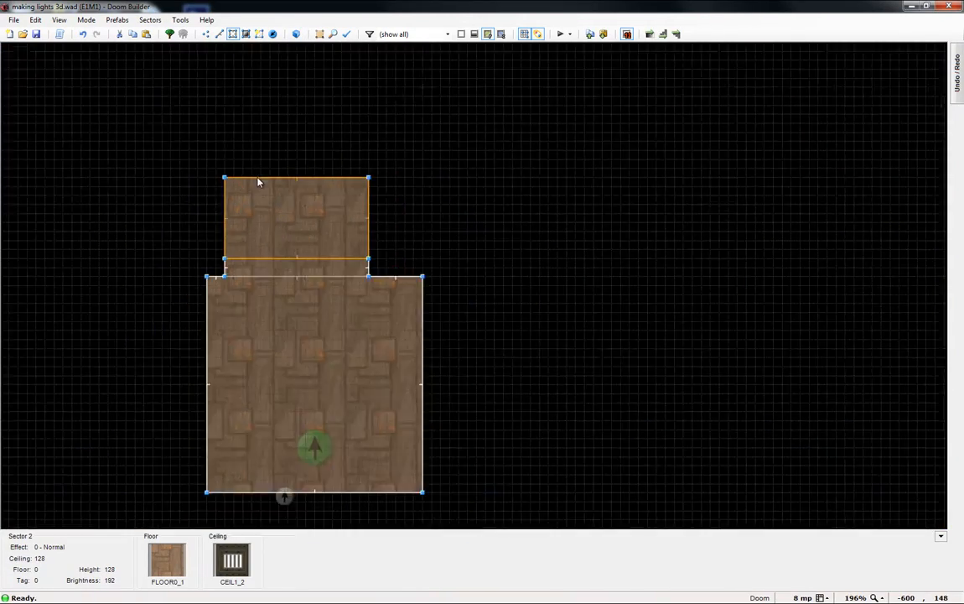
pyautogui.scroll(1, 383, 332)
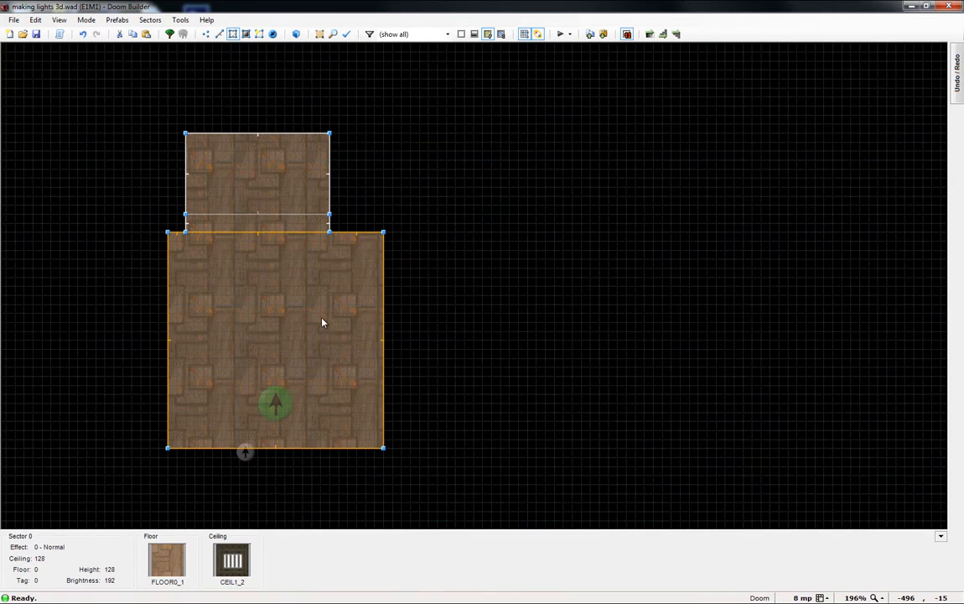
pyautogui.scroll(1, 322, 321)
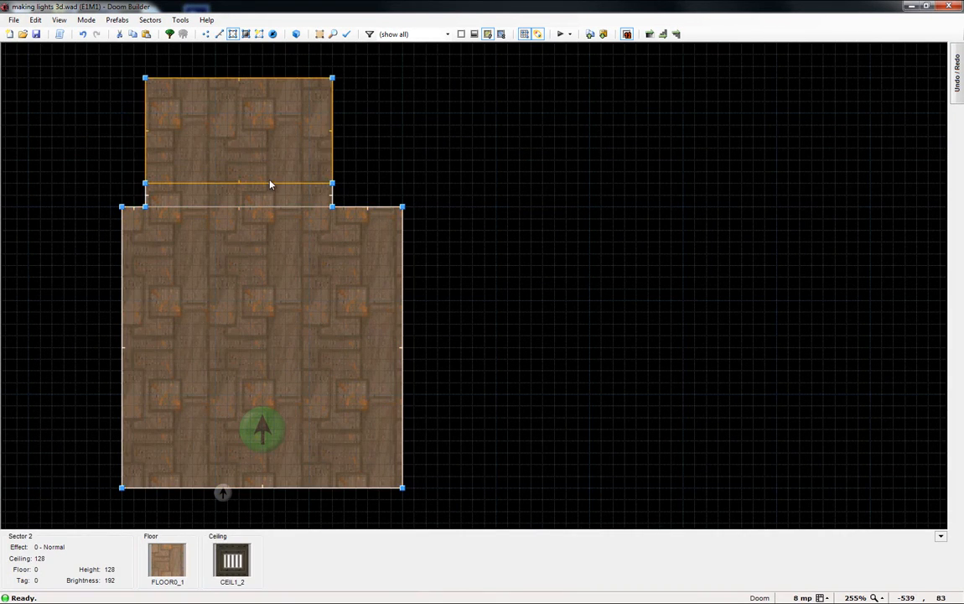
pyautogui.press('l')
pyautogui.click(256, 208)
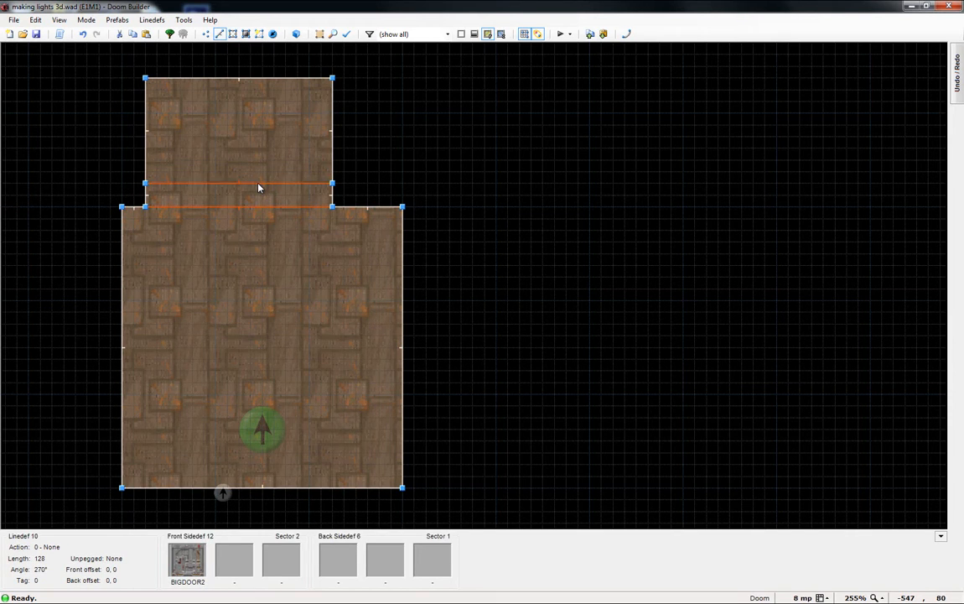
pyautogui.rightClick(259, 187)
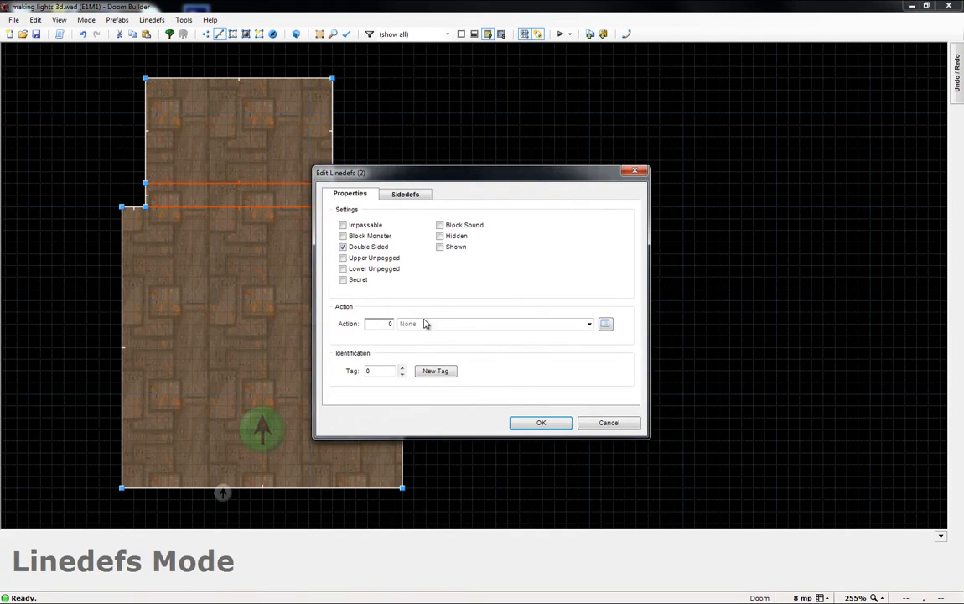
pyautogui.click(588, 325)
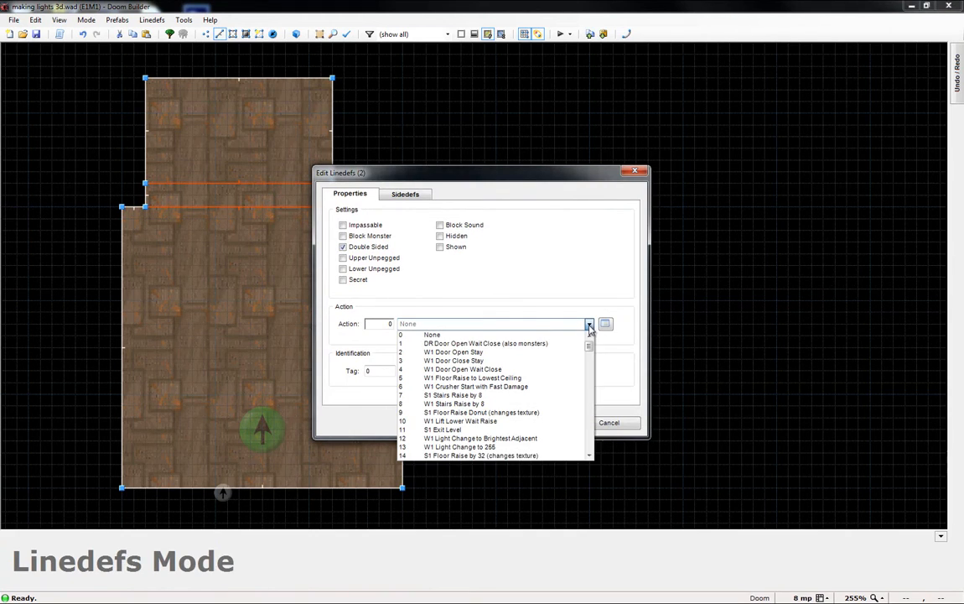
pyautogui.click(529, 349)
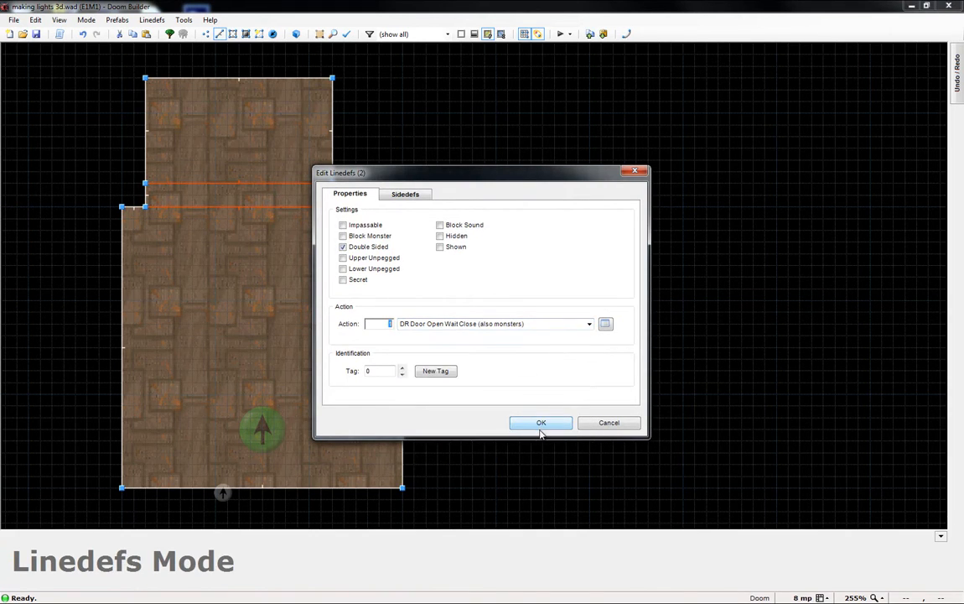
pyautogui.click(541, 428)
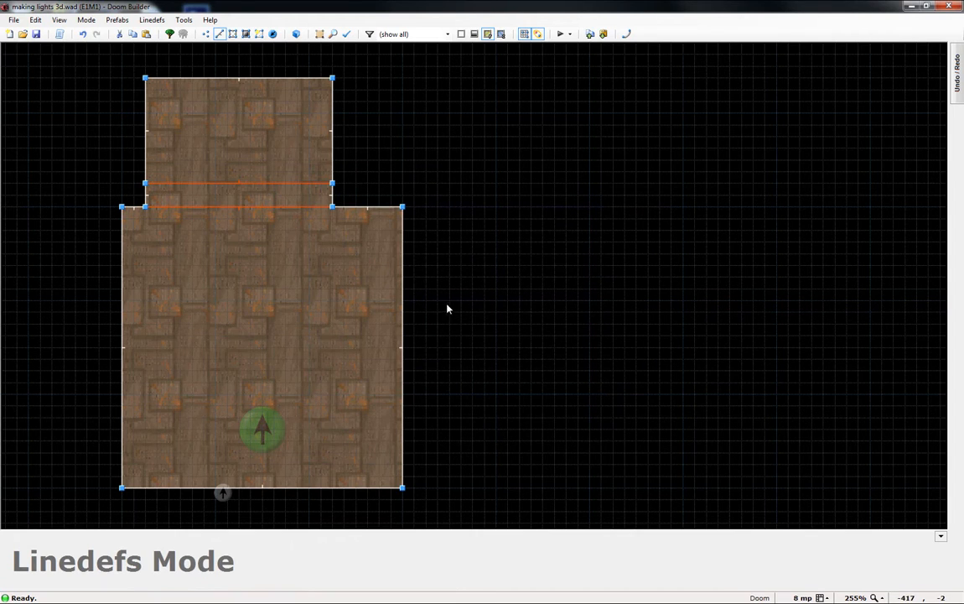
# Step: Widen the large room by moving its east wall outward to more than double the room's width
pyautogui.press('c')
pyautogui.moveTo(402, 298); pyautogui.dragTo(707, 298)
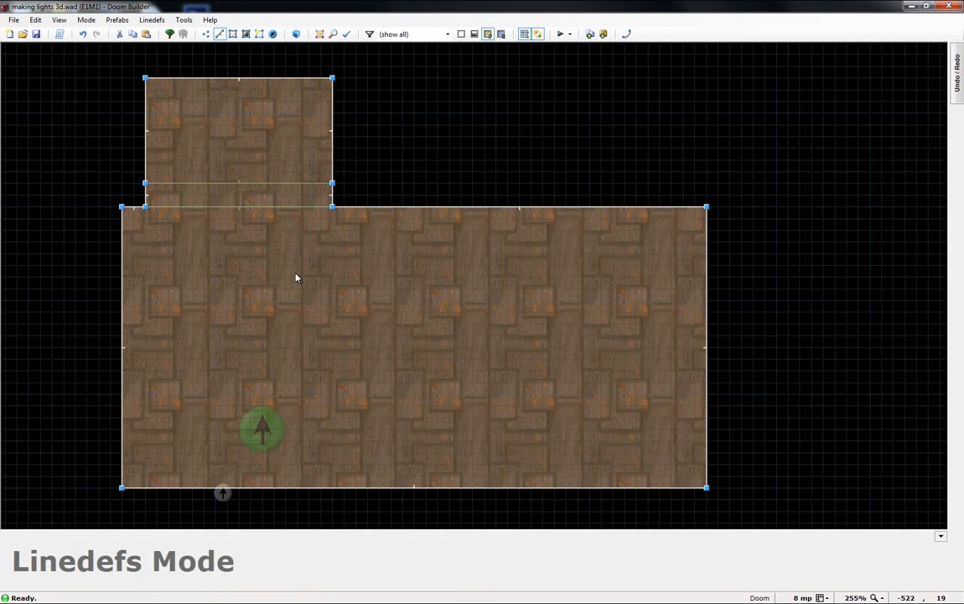
pyautogui.press('s')
pyautogui.click(255, 163)
pyautogui.click(254, 190)
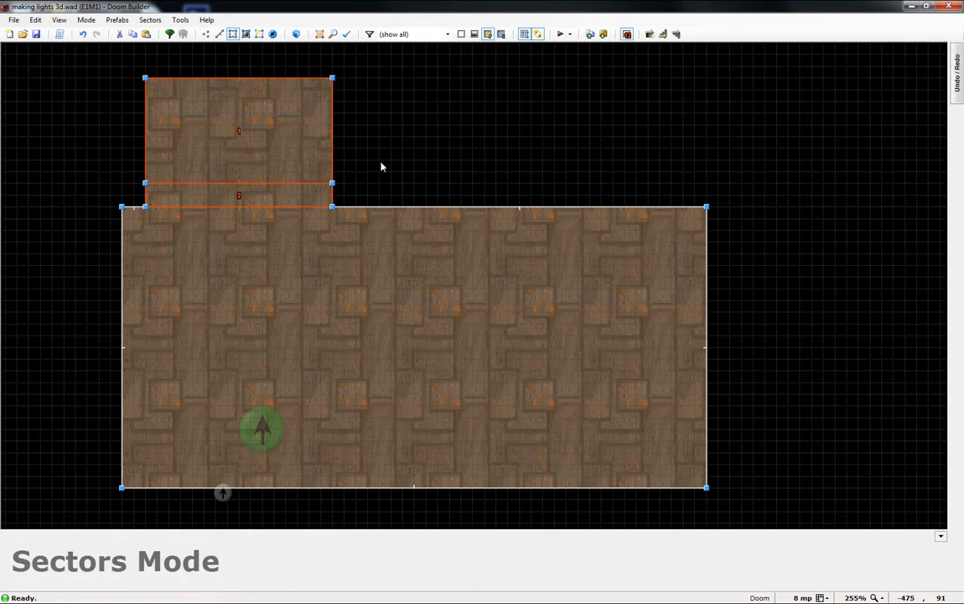
pyautogui.press('c')
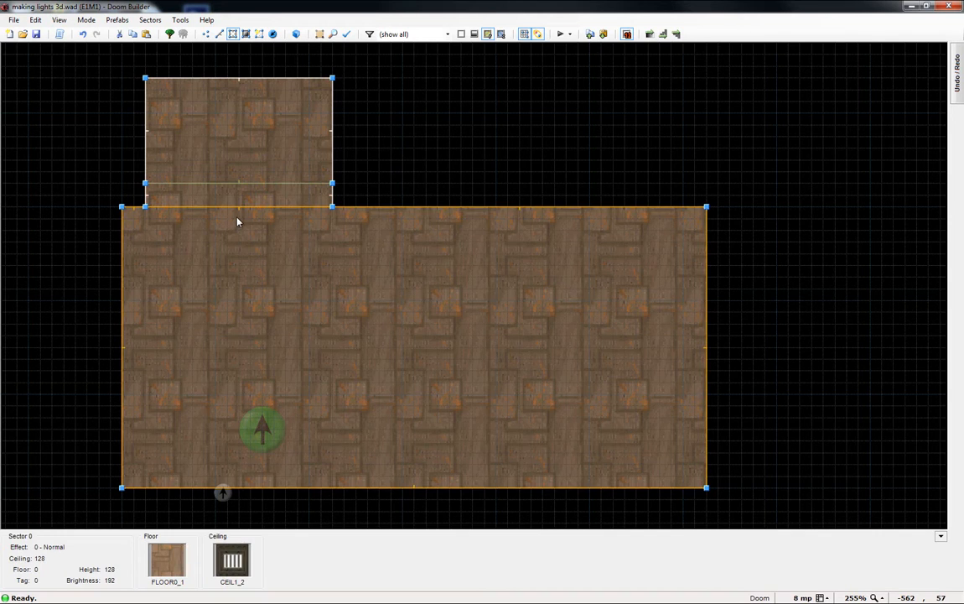
# Step: Check the flags and action assigned to the two long linedefs of the door sector
pyautogui.press('l')
pyautogui.click(264, 209)
pyautogui.rightClick(263, 209)
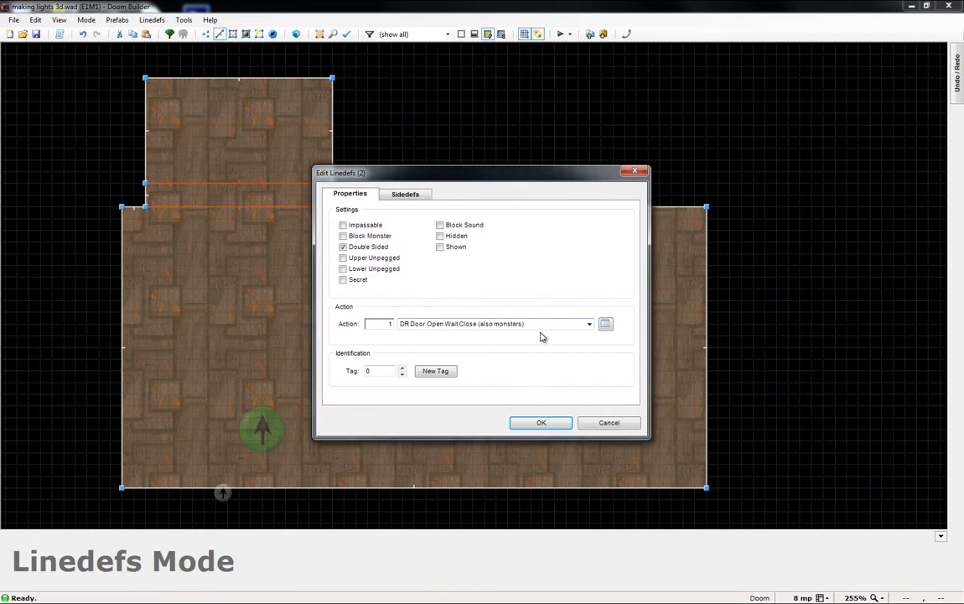
pyautogui.click(634, 173)
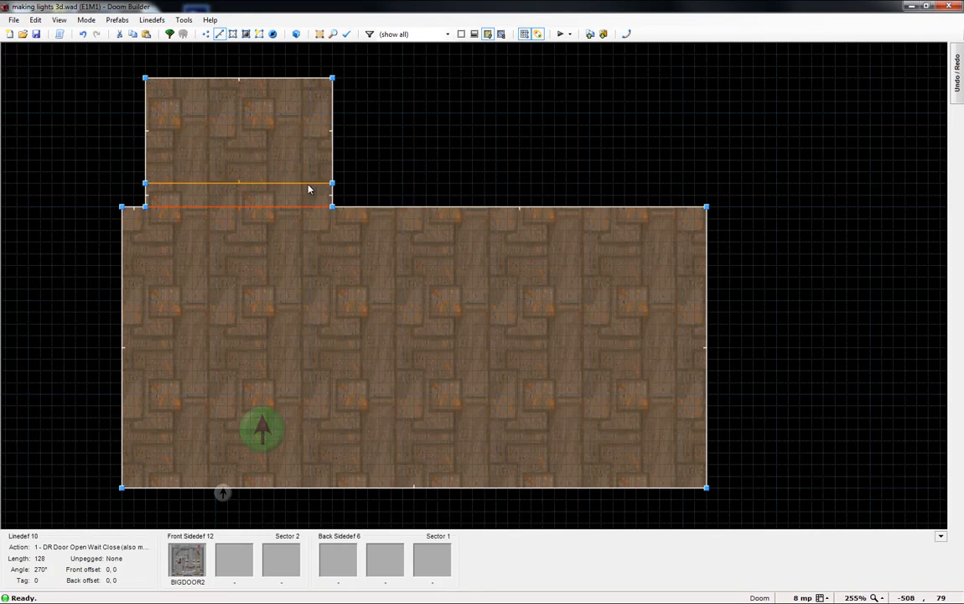
# Step: Copy the small room with its door sector and place the duplicate against the large room's north wall, east of the original
pyautogui.press('s')
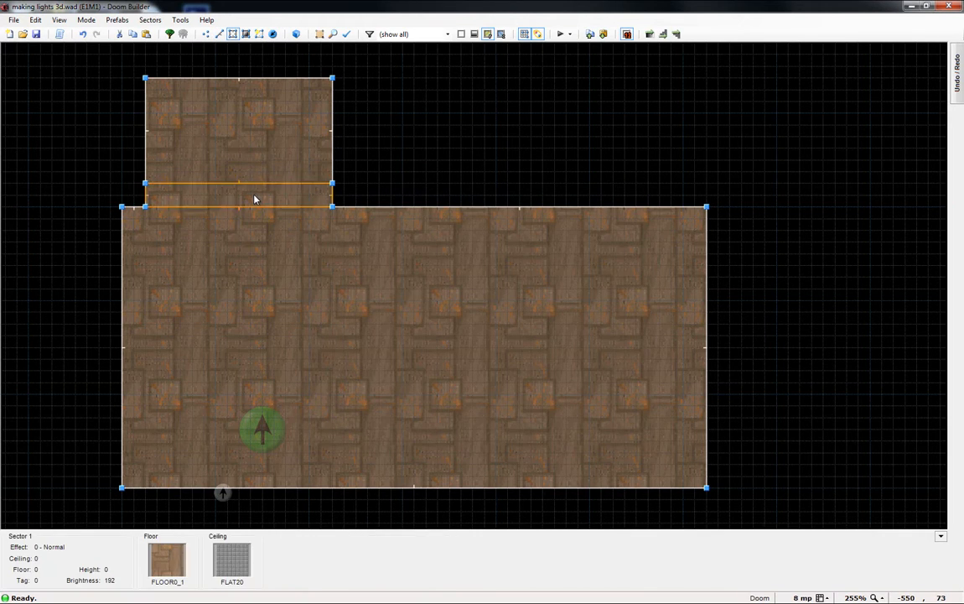
pyautogui.hotkey('ctrl', 'c')
pyautogui.hotkey('ctrl', 'v')
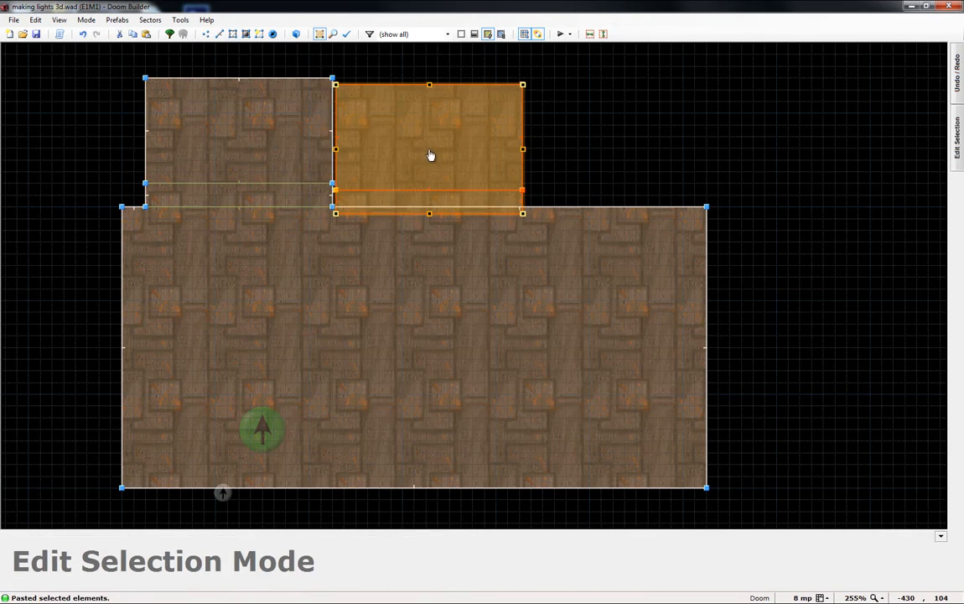
pyautogui.click(480, 152)
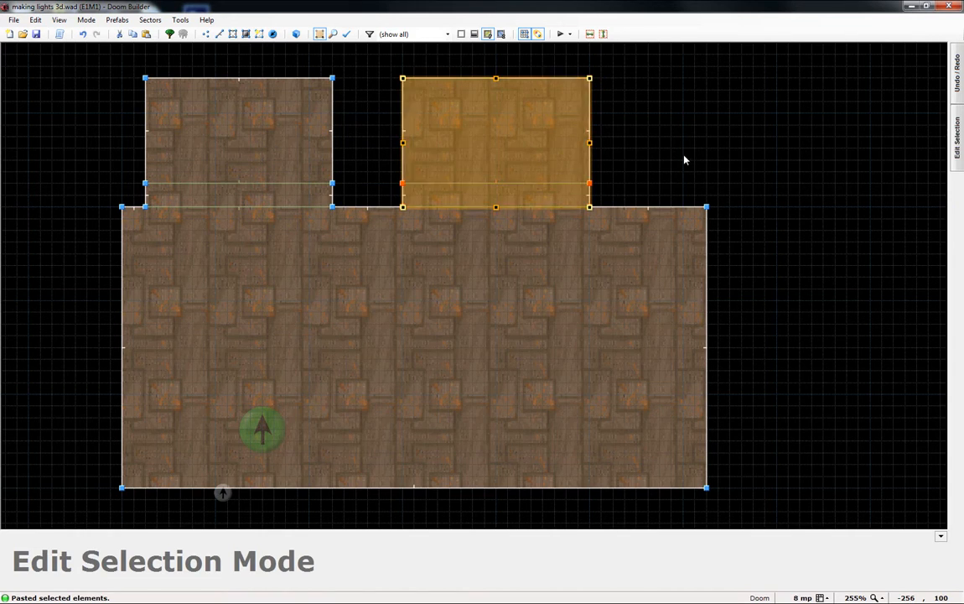
pyautogui.press('Return')
pyautogui.click(651, 142)
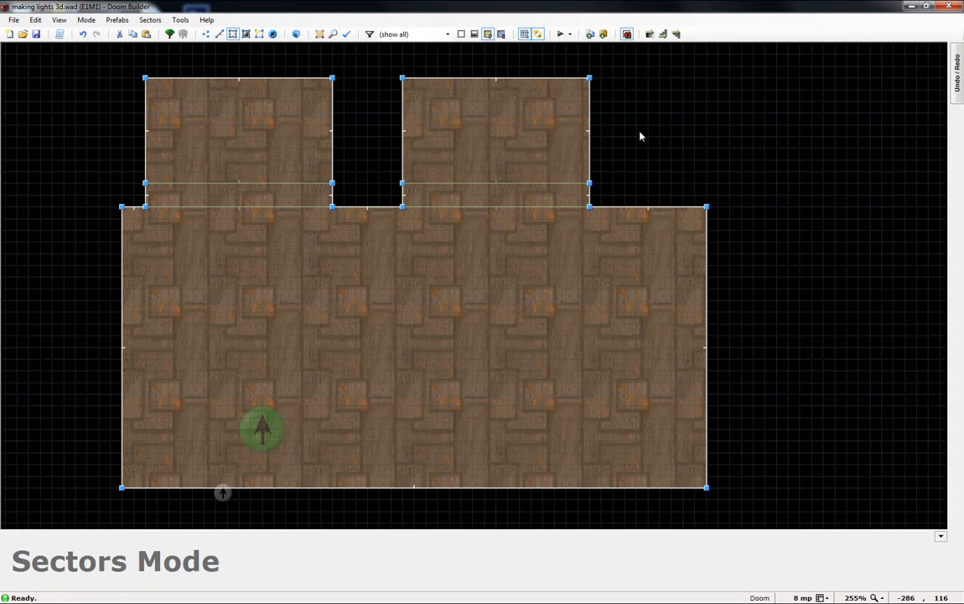
# Step: Remove the door action from both long linedefs of the copied door, setting it to 0 (None)
pyautogui.press('l')
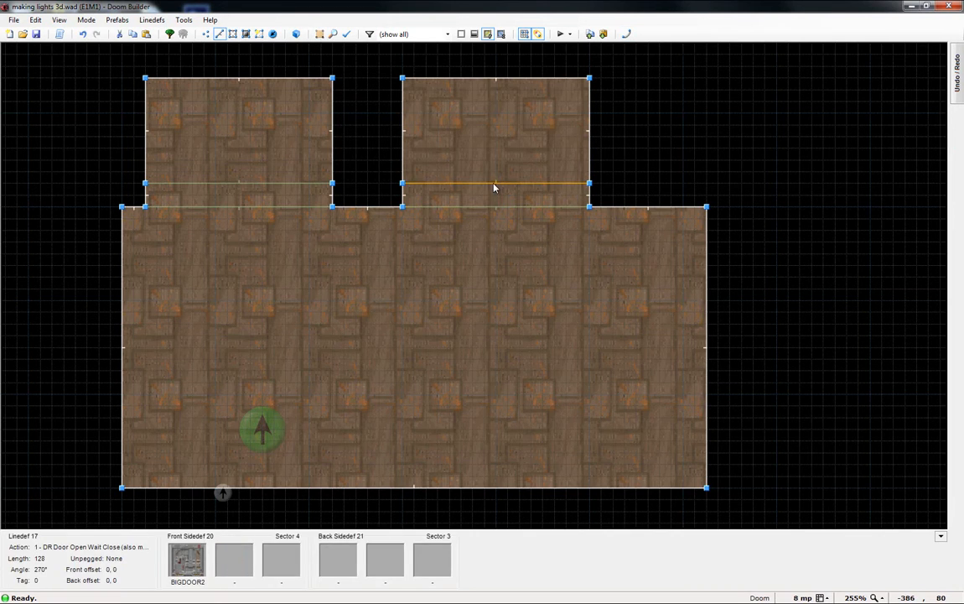
pyautogui.rightClick(495, 186)
pyautogui.press('Return')
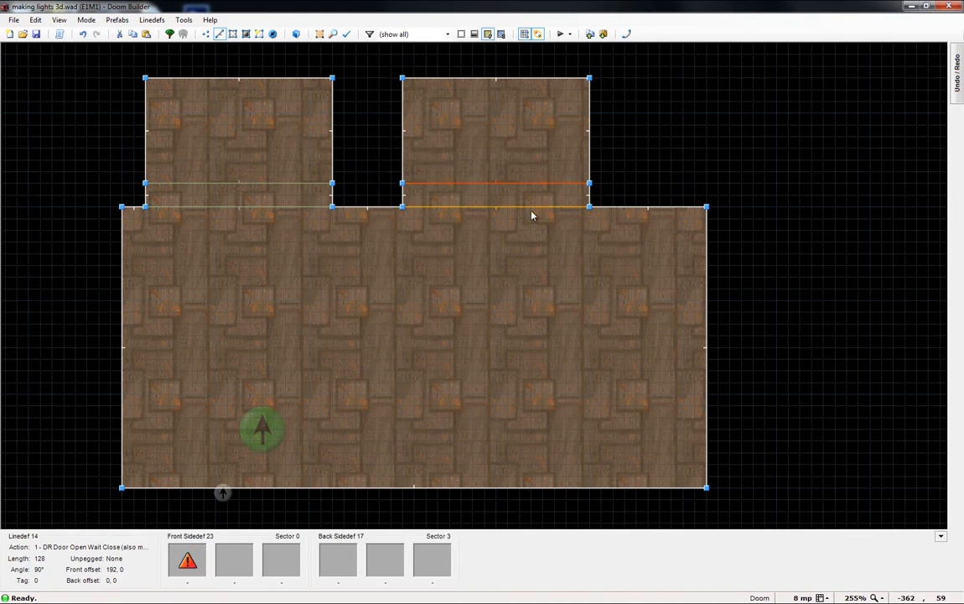
pyautogui.click(533, 208)
pyautogui.rightClick(541, 208)
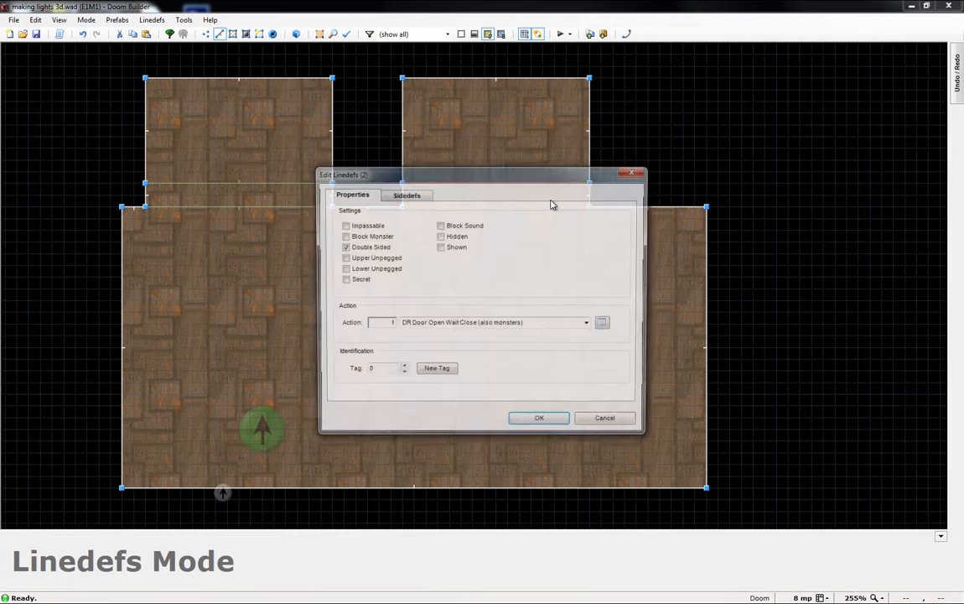
pyautogui.click(591, 328)
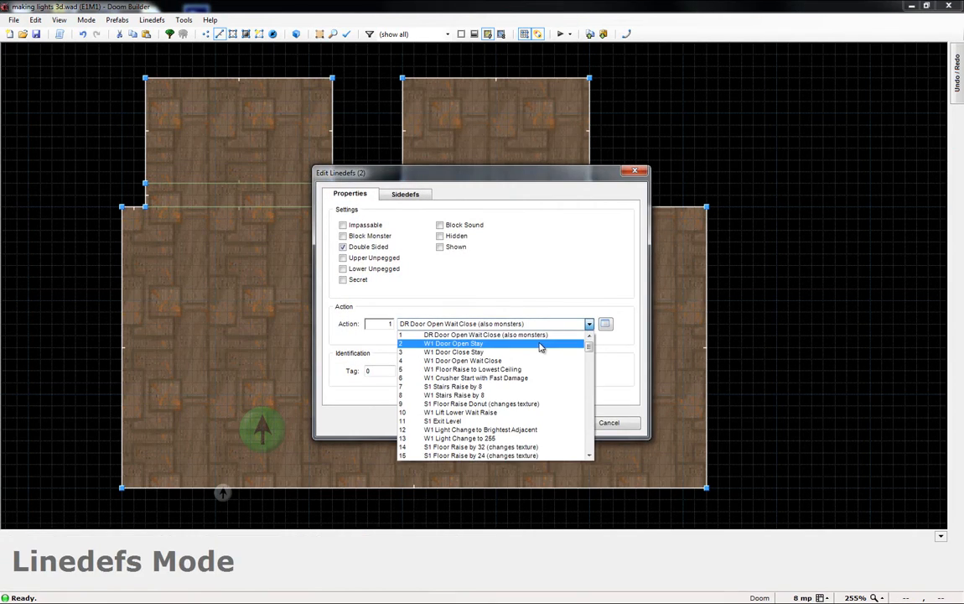
pyautogui.click(531, 336)
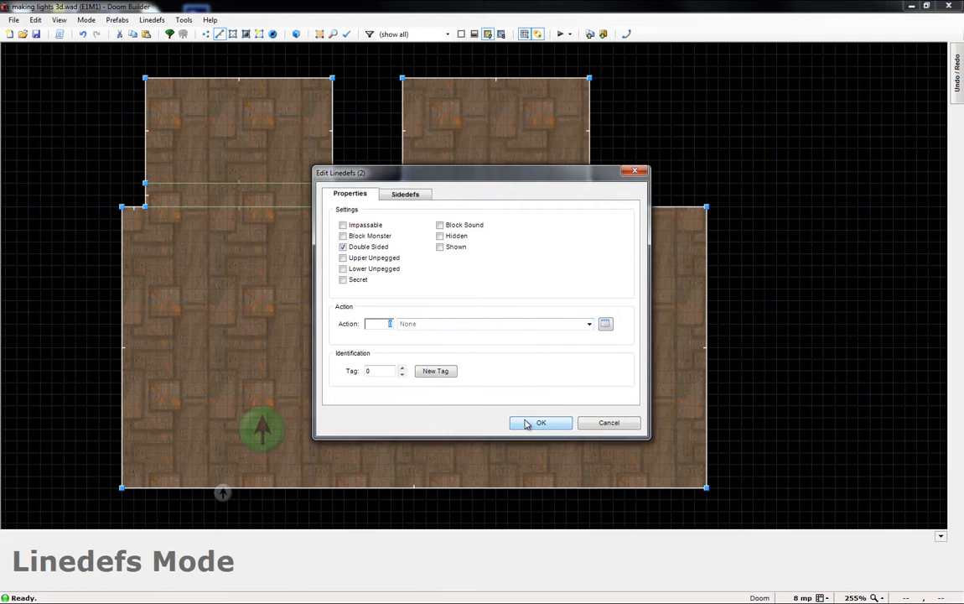
pyautogui.click(524, 421)
pyautogui.scroll(-2, 898, 409)
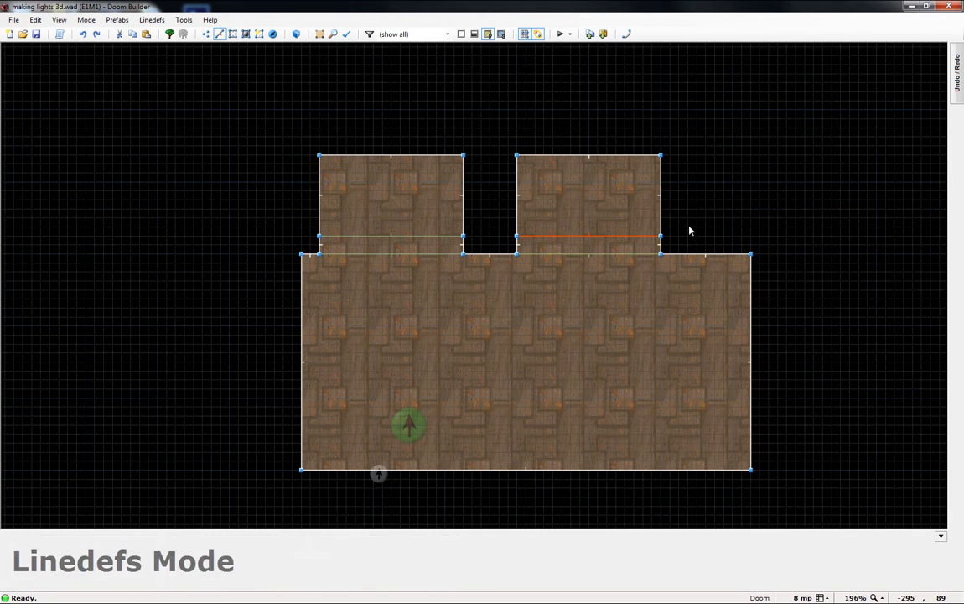
pyautogui.rightClick(603, 261)
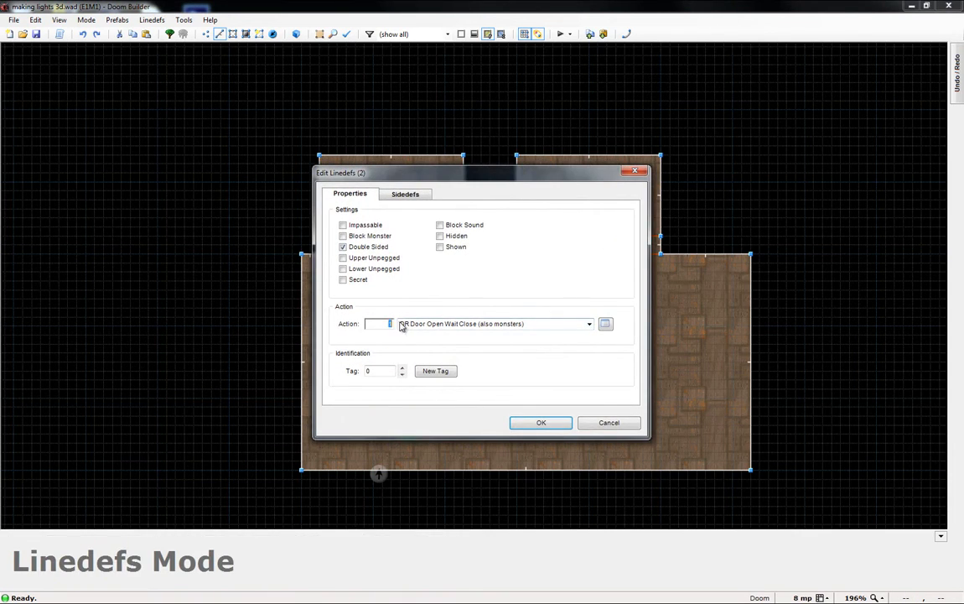
pyautogui.write('0')
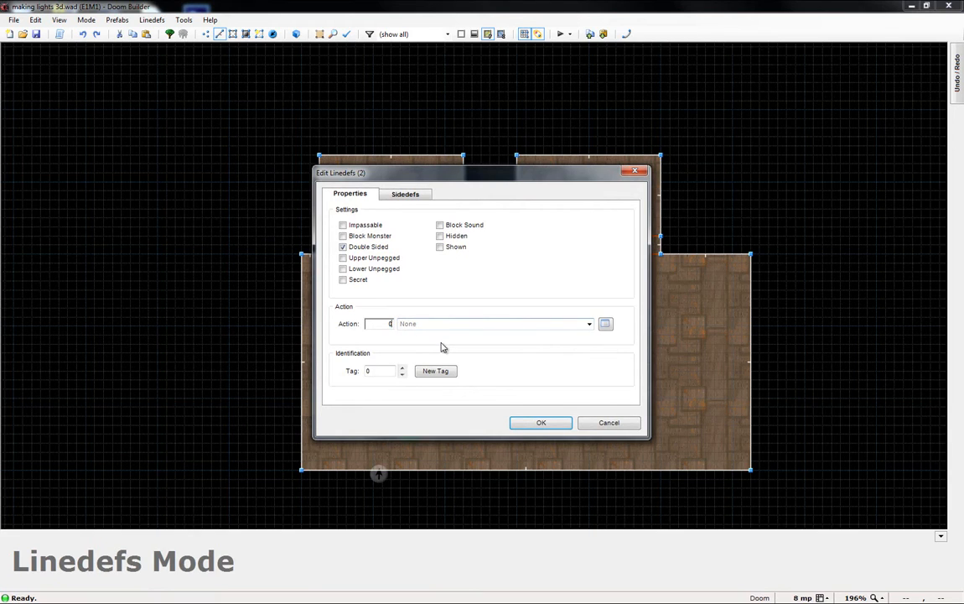
pyautogui.click(541, 421)
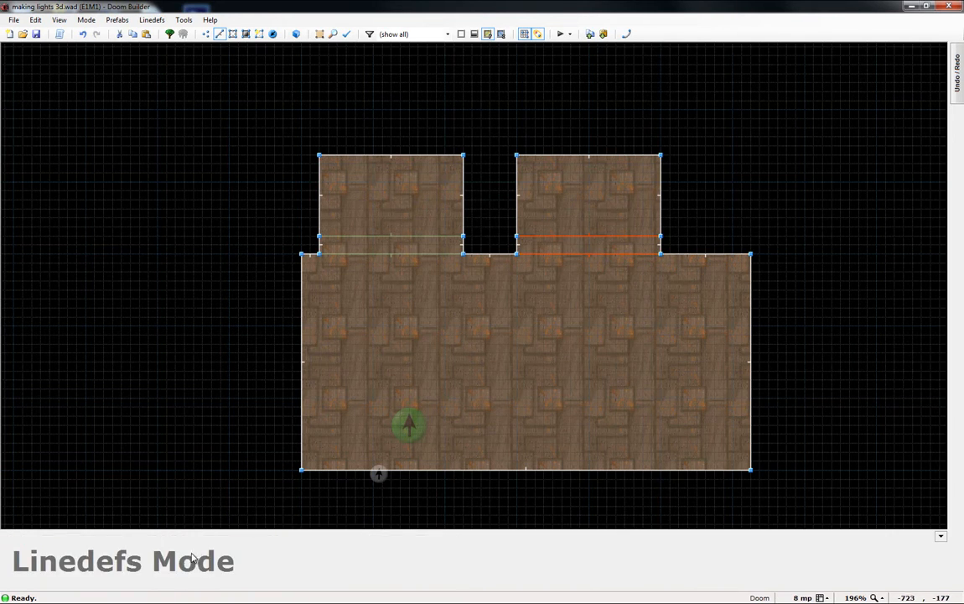
# Step: Set the front side's upper texture on both long linedefs of the copied door to BIGDOOR3
pyautogui.click(571, 255)
pyautogui.rightClick(571, 256)
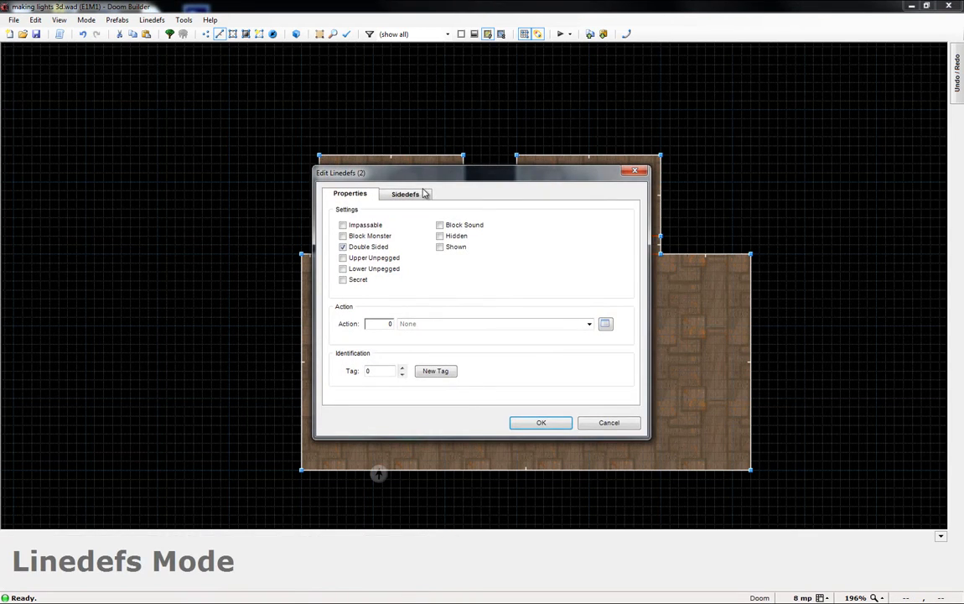
pyautogui.click(405, 194)
pyautogui.click(499, 251)
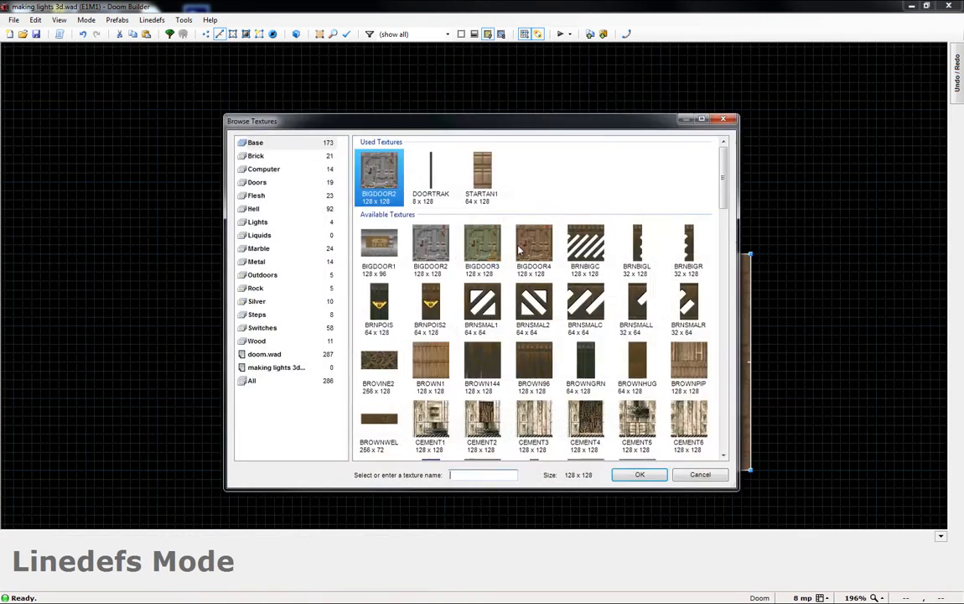
pyautogui.click(482, 247)
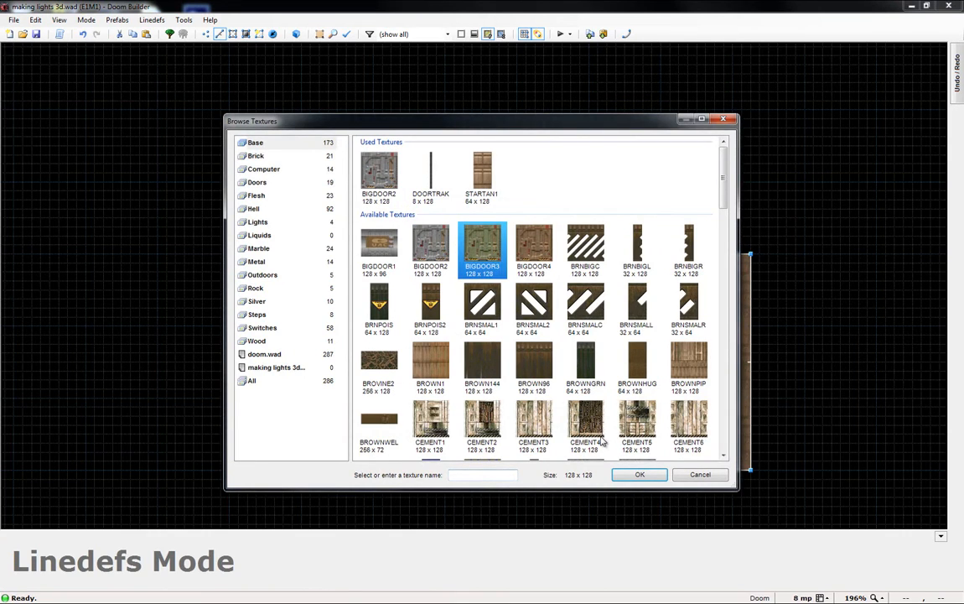
pyautogui.click(637, 475)
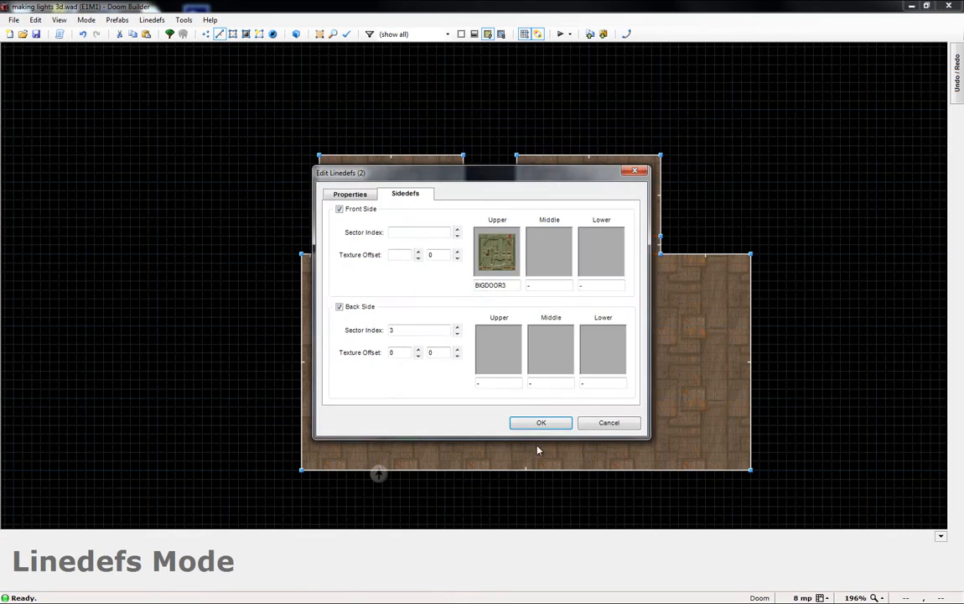
pyautogui.click(538, 423)
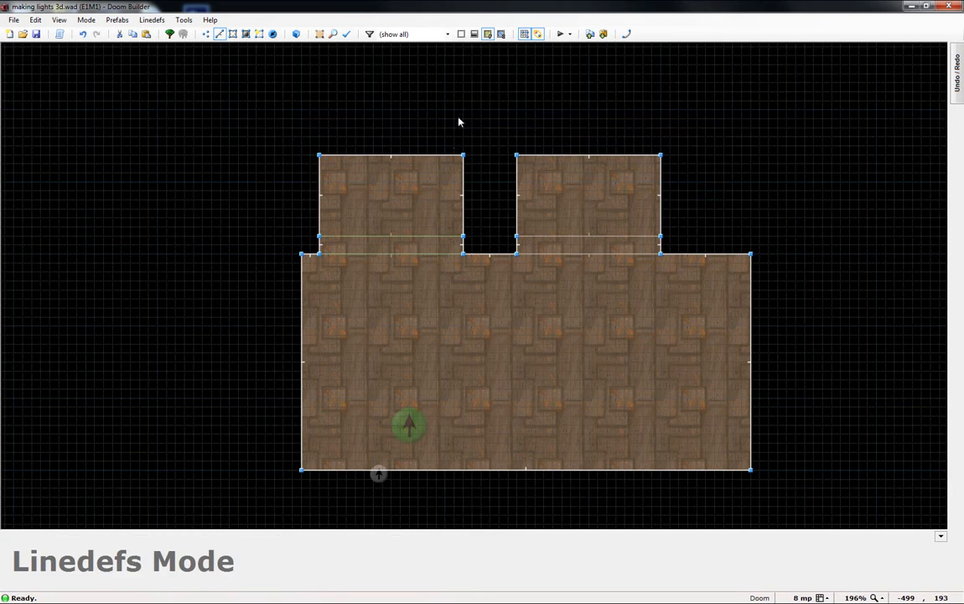
# Step: Copy the original small room with its door, rotate the duplicate 90°, and place it with the door against the large room's west wall
pyautogui.press('s')
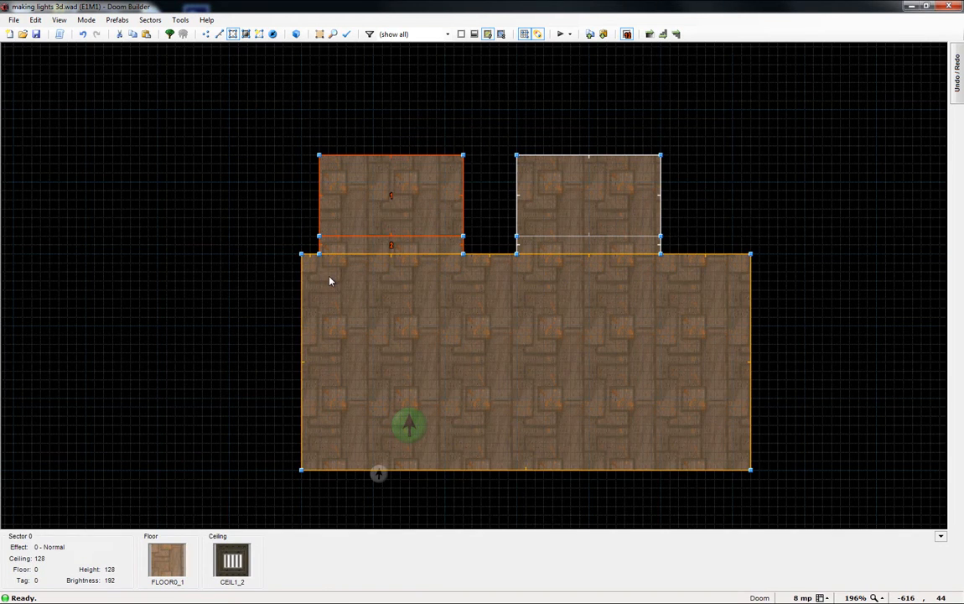
pyautogui.hotkey('ctrl', 'c')
pyautogui.hotkey('ctrl', 'v')
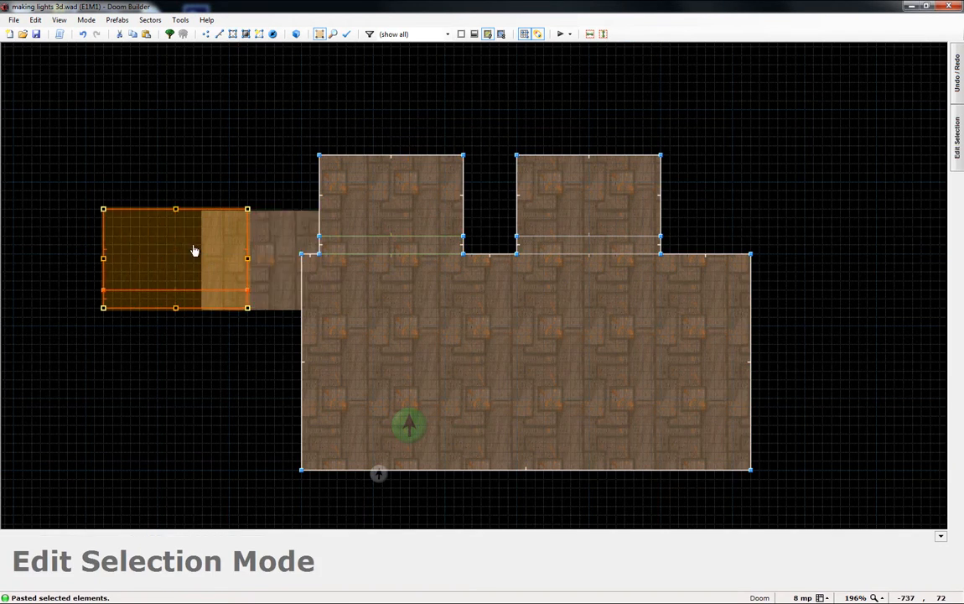
pyautogui.moveTo(248, 308); pyautogui.dragTo(243, 186)
pyautogui.moveTo(190, 240); pyautogui.dragTo(263, 320)
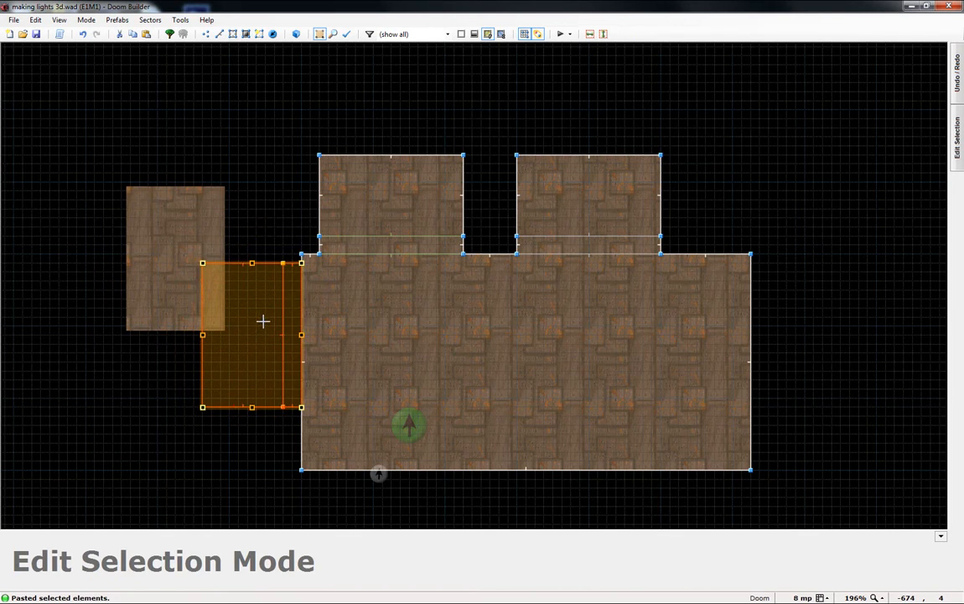
pyautogui.press('Return')
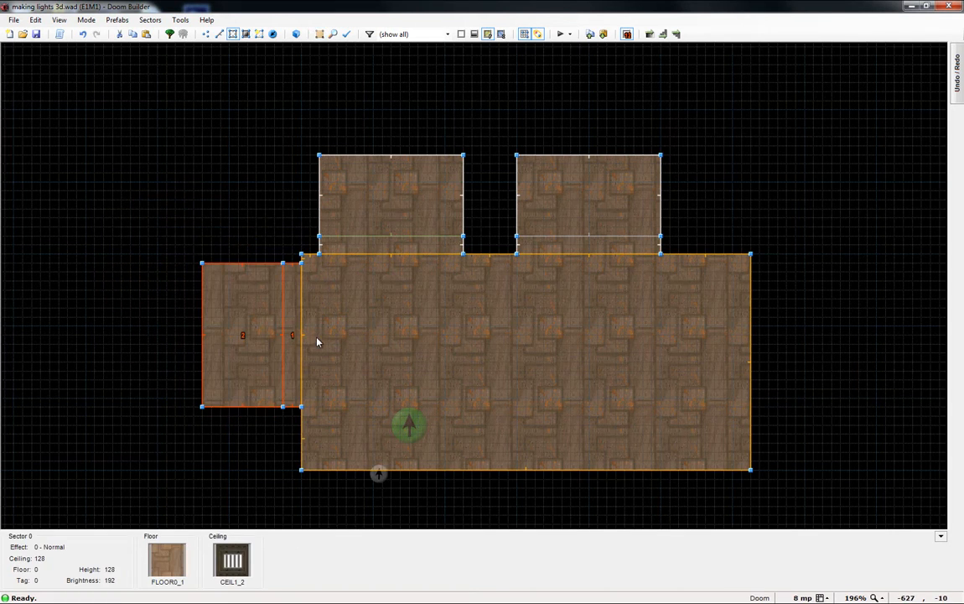
# Step: Flip the linedef between the west room and its door sector
pyautogui.scroll(4, 245, 331)
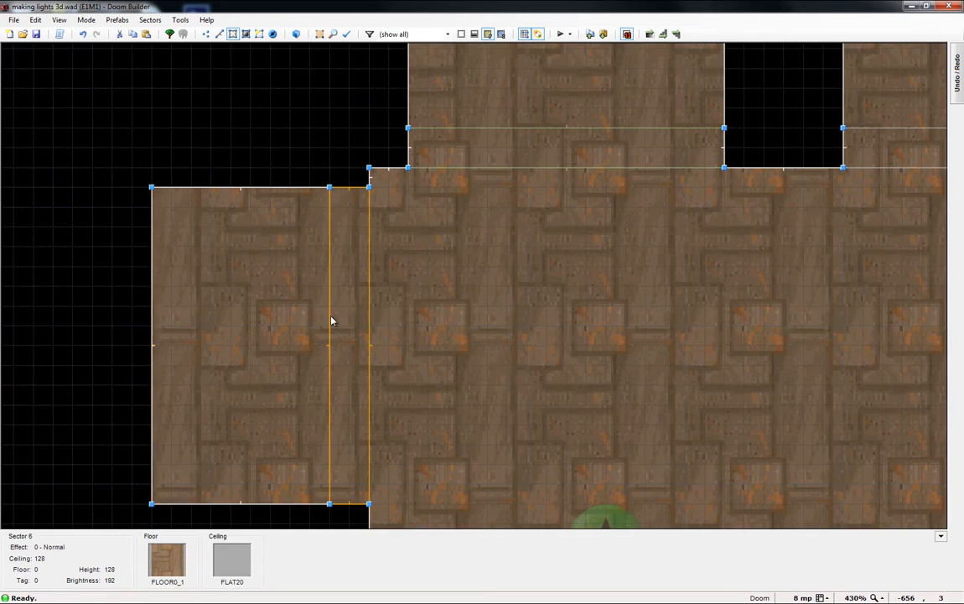
pyautogui.press('l')
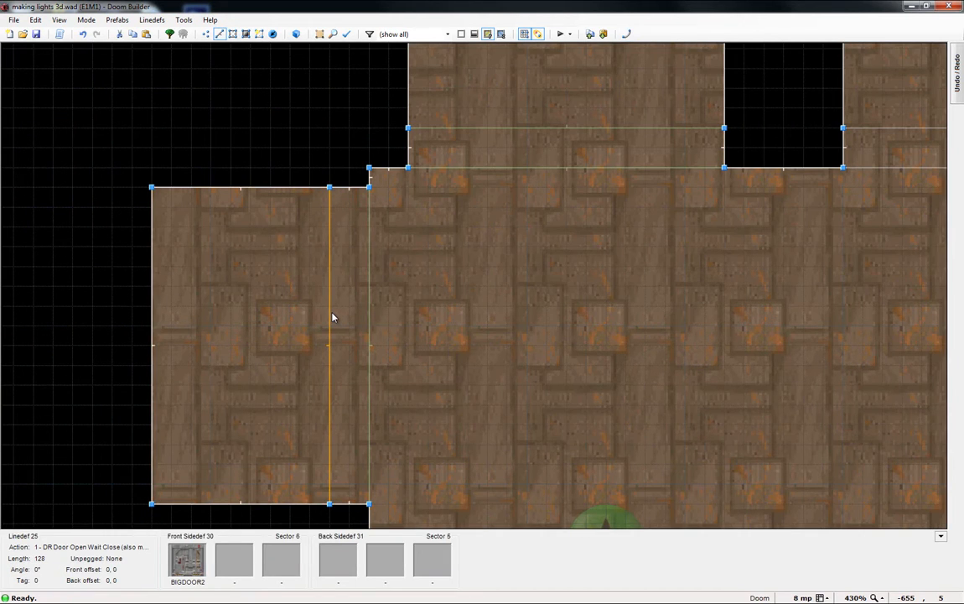
pyautogui.press('f')
pyautogui.press('l')
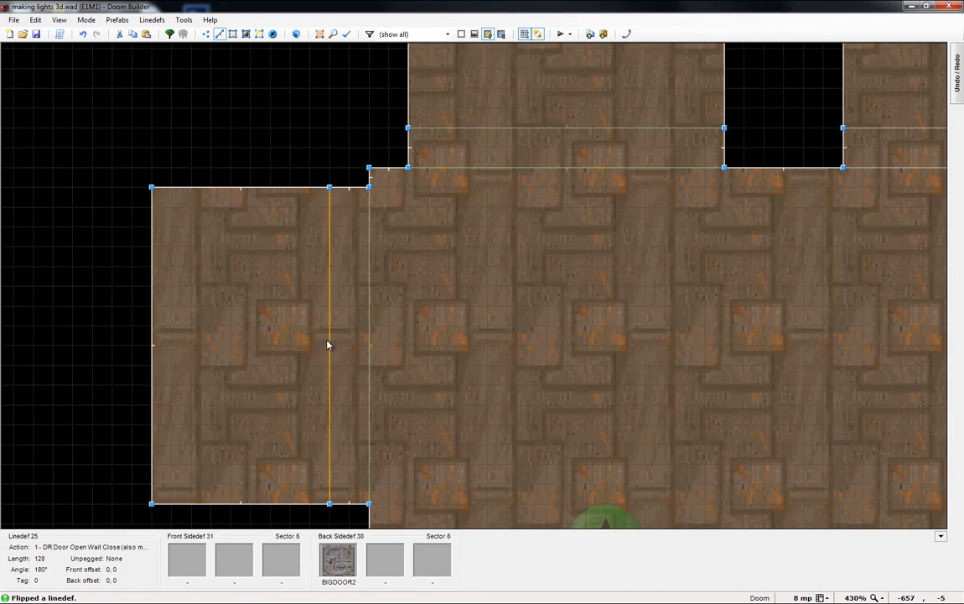
# Step: Draw an L-shaped corridor joining the west room to the original small room, and widen its horizontal leg by moving the inner wall south
pyautogui.scroll(-5, 328, 345)
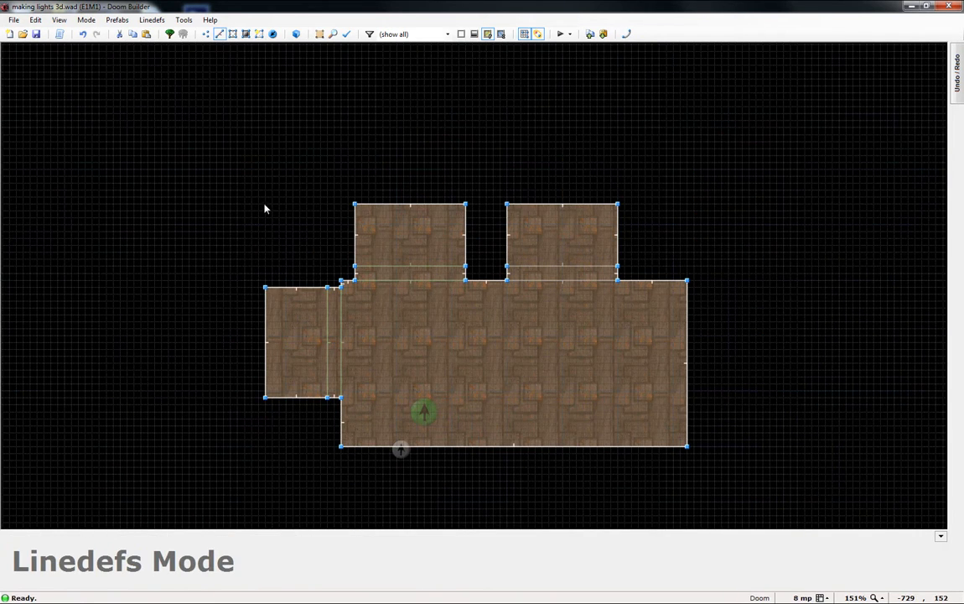
pyautogui.press('d')
pyautogui.click(265, 203)
pyautogui.click(265, 287)
pyautogui.click(307, 288)
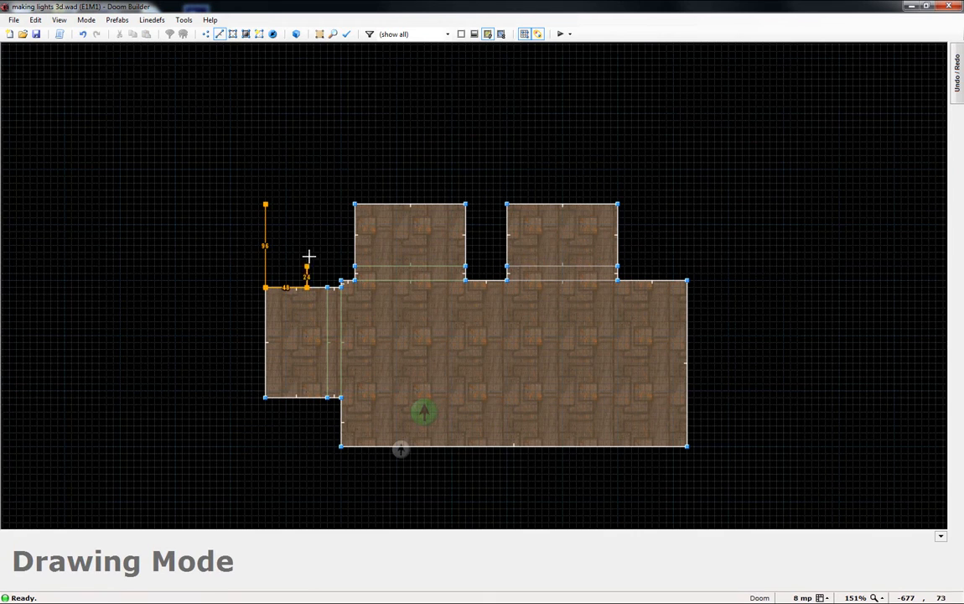
pyautogui.click(307, 232)
pyautogui.click(354, 230)
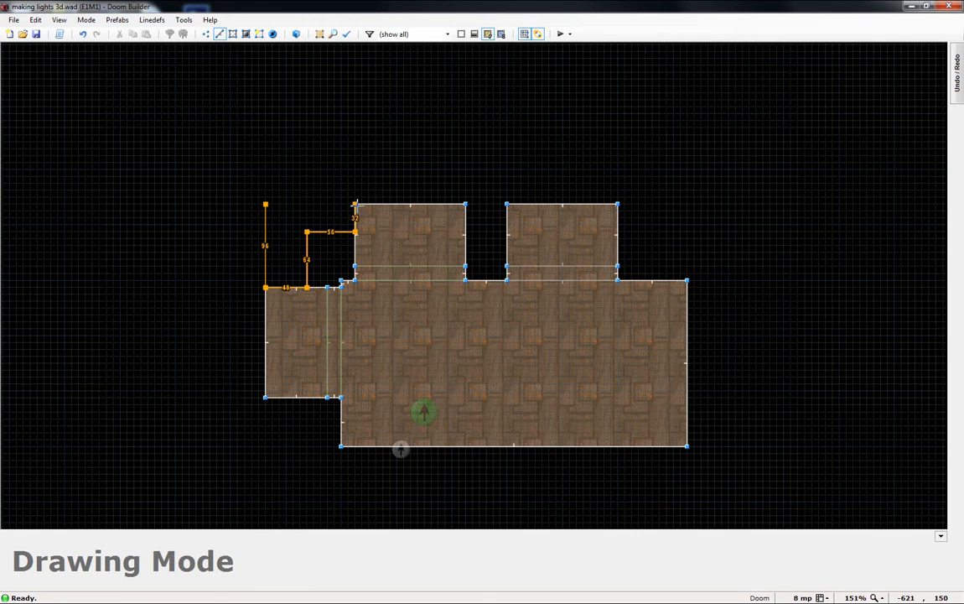
pyautogui.click(355, 204)
pyautogui.click(265, 203)
pyautogui.scroll(4, 319, 230)
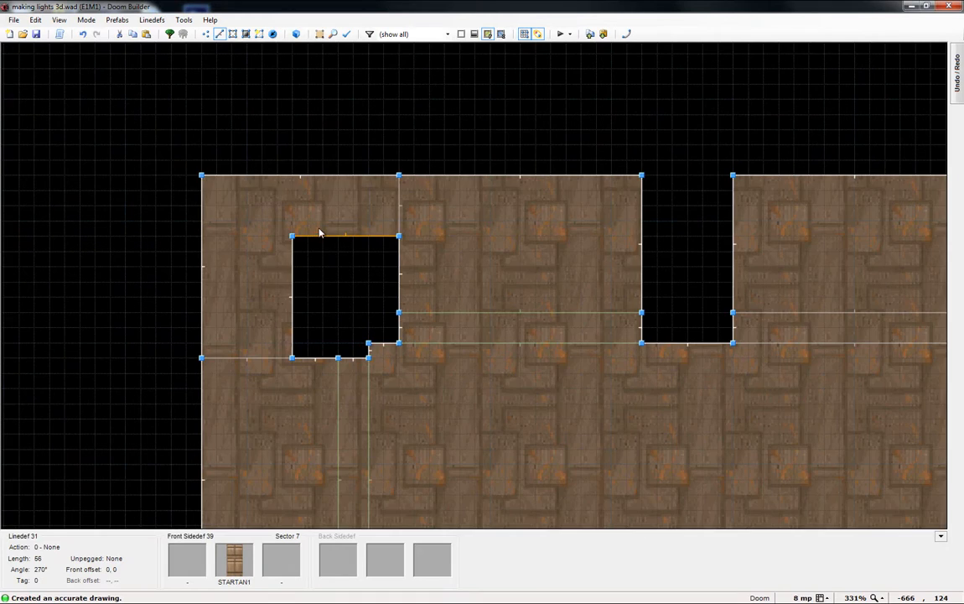
pyautogui.moveTo(348, 243); pyautogui.dragTo(345, 269)
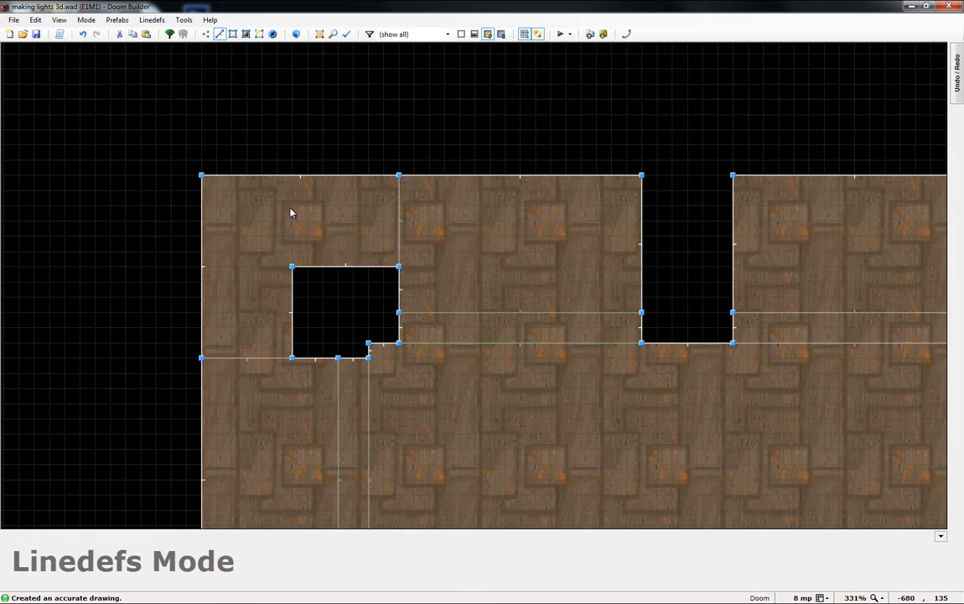
pyautogui.scroll(-4, 325, 225)
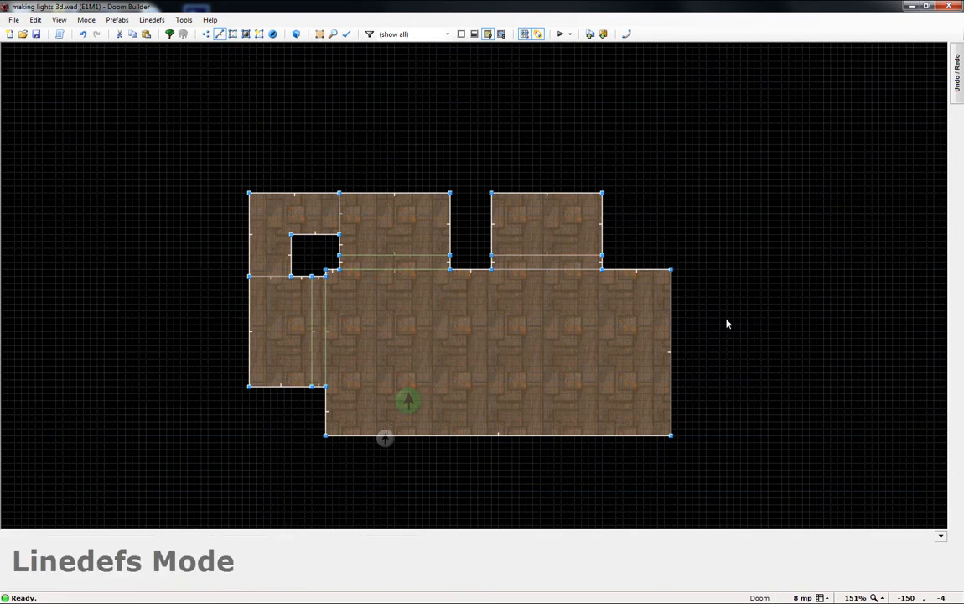
pyautogui.scroll(3, 669, 306)
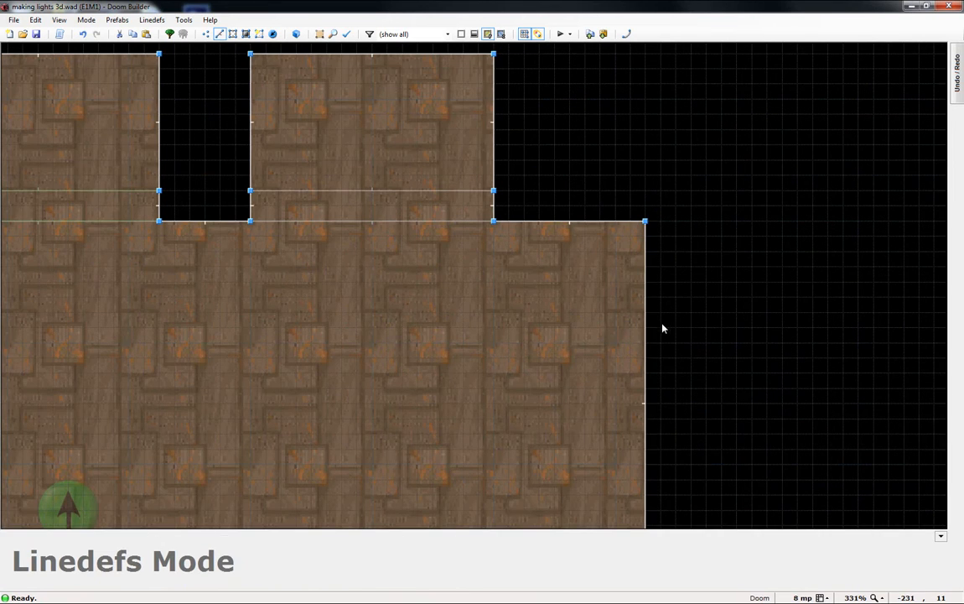
pyautogui.scroll(-1, 503, 268)
pyautogui.scroll(3, 559, 350)
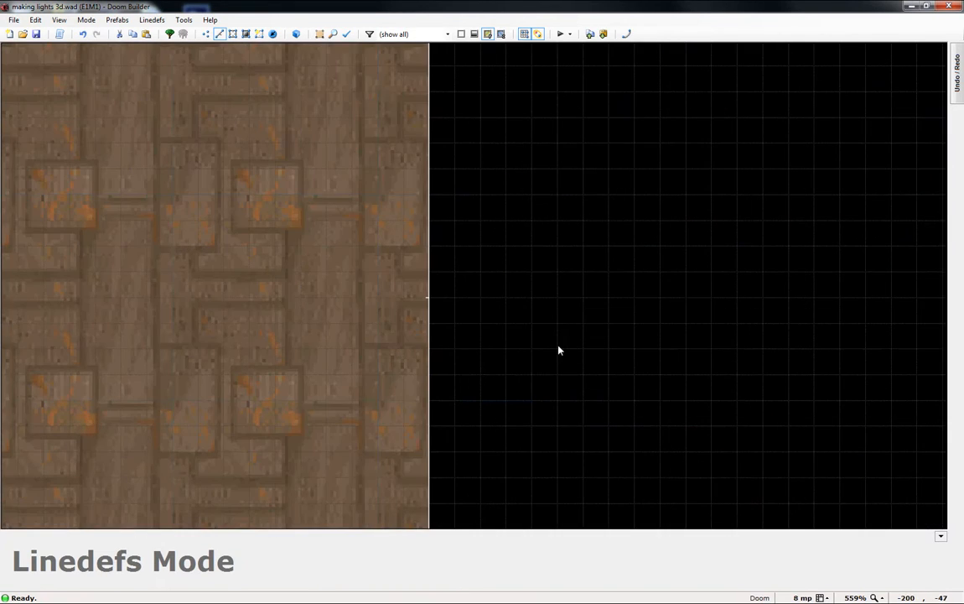
pyautogui.scroll(-1, 504, 339)
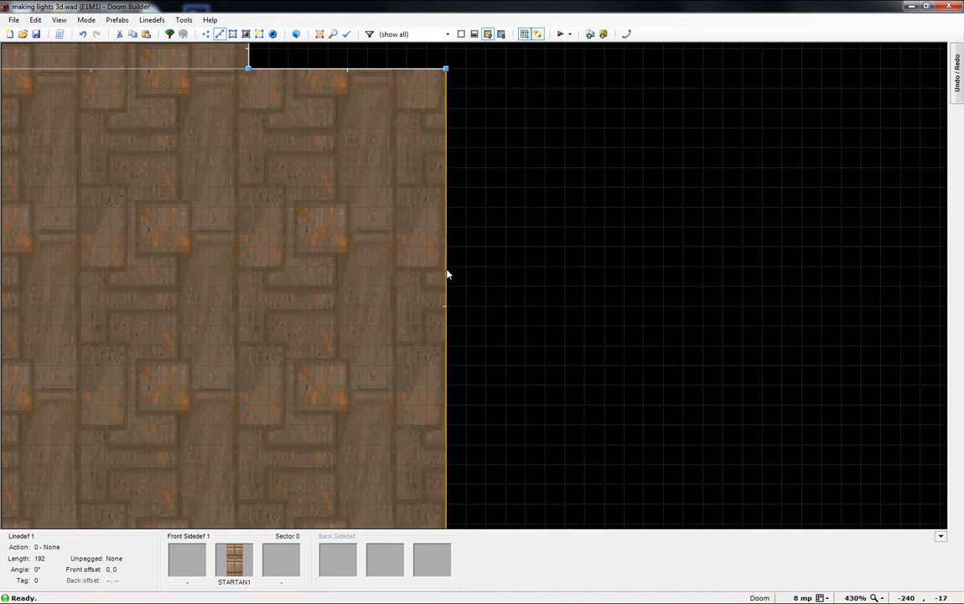
pyautogui.rightClick(444, 231)
pyautogui.click(418, 195)
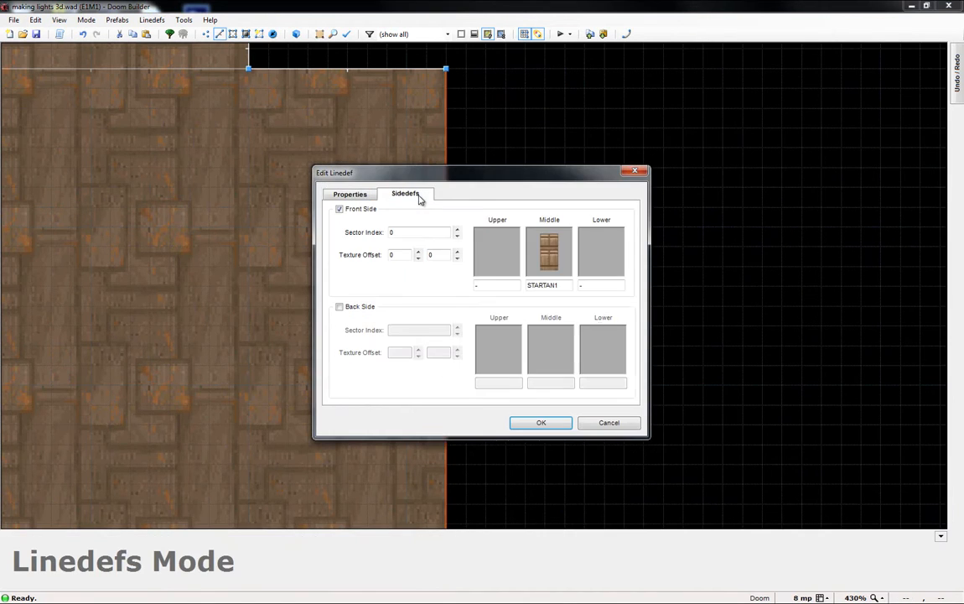
pyautogui.click(550, 252)
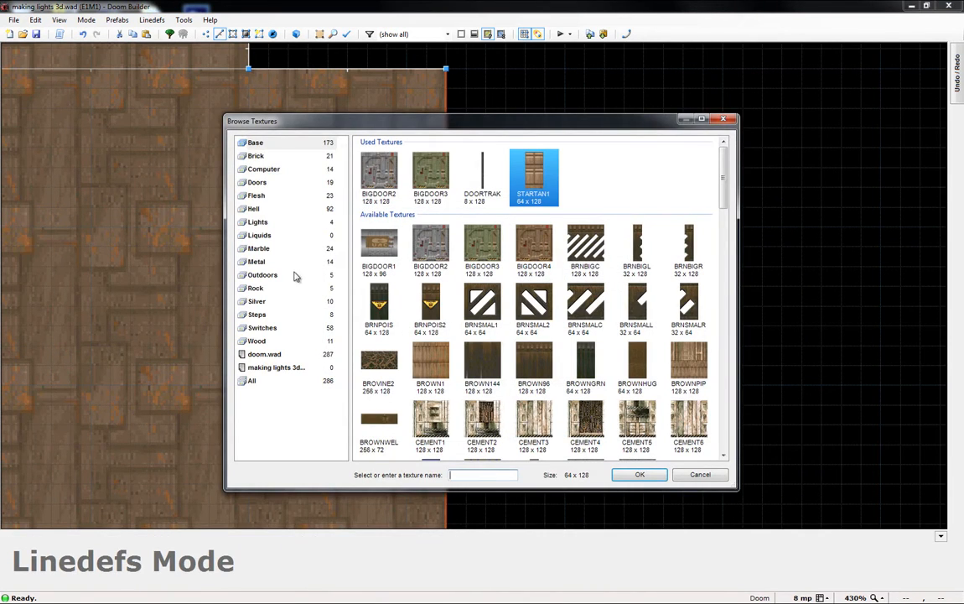
pyautogui.click(255, 327)
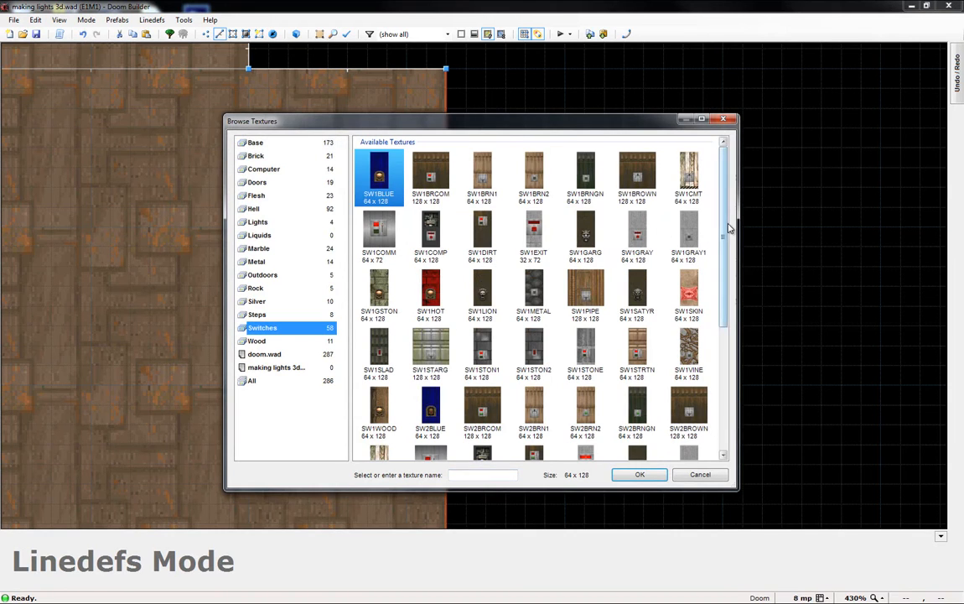
pyautogui.moveTo(719, 227); pyautogui.dragTo(721, 364)
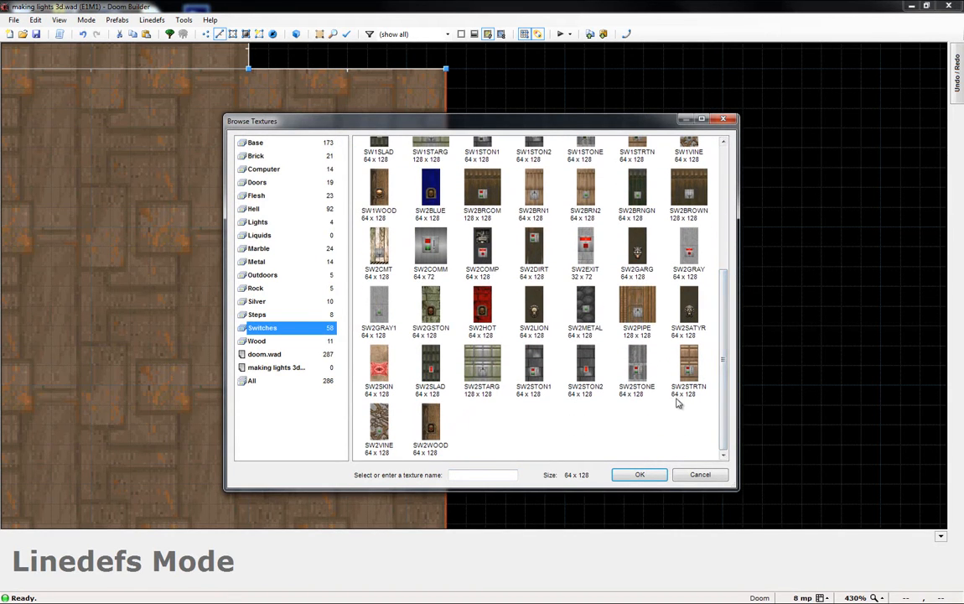
pyautogui.click(689, 368)
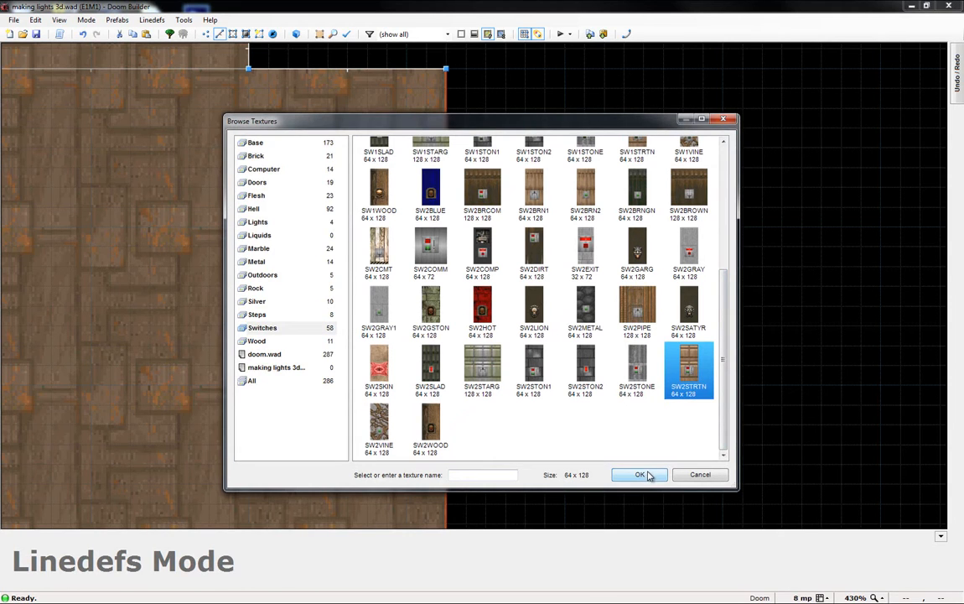
pyautogui.click(700, 475)
pyautogui.click(620, 428)
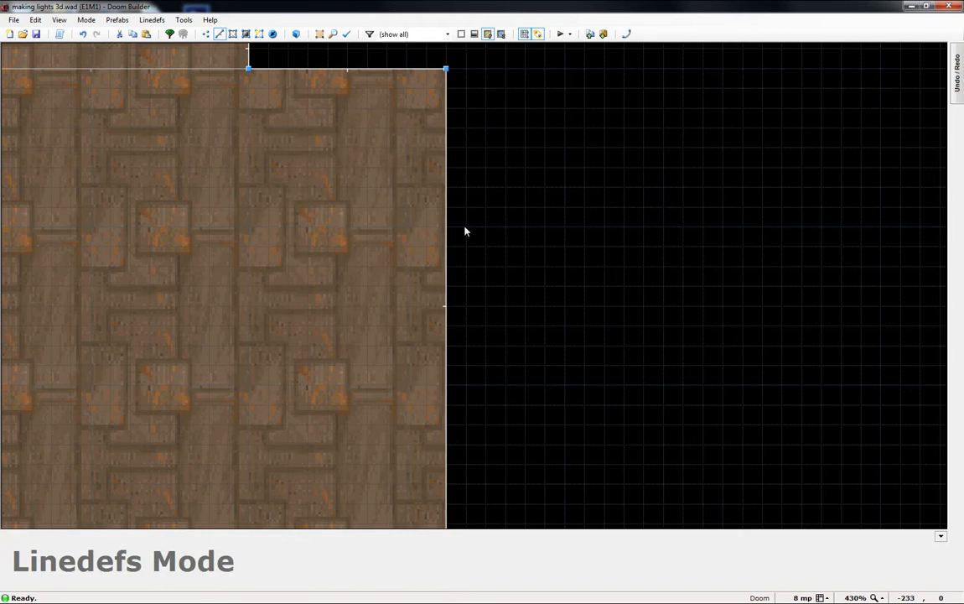
# Step: Insert two vertices 64 units apart on the large room's east wall, splitting off a middle segment for a switch
pyautogui.press('v')
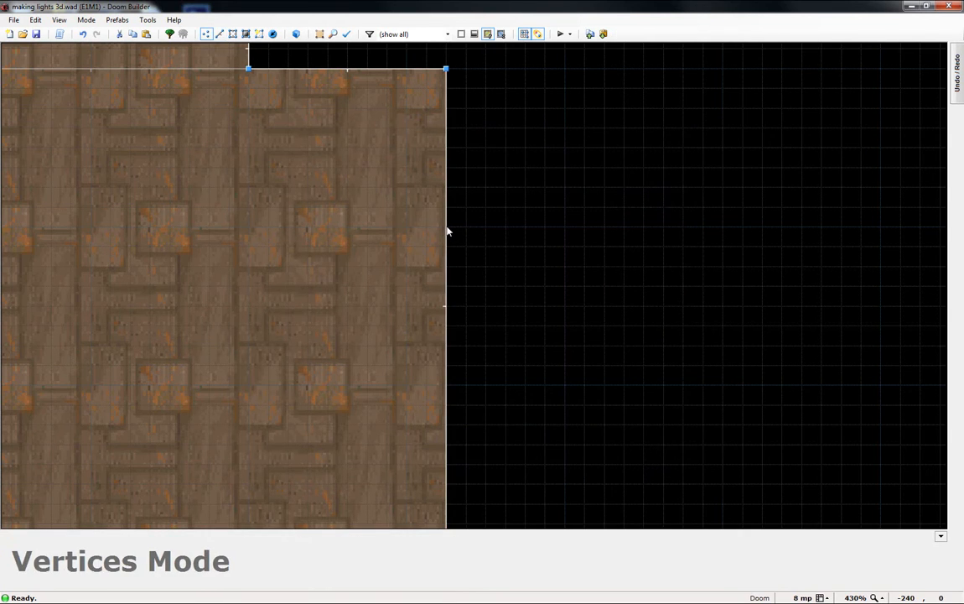
pyautogui.rightClick(448, 230)
pyautogui.rightClick(445, 386)
# Step: Set the front side's middle texture on the 64-unit east wall segment to SW2STRTN
pyautogui.press('l')
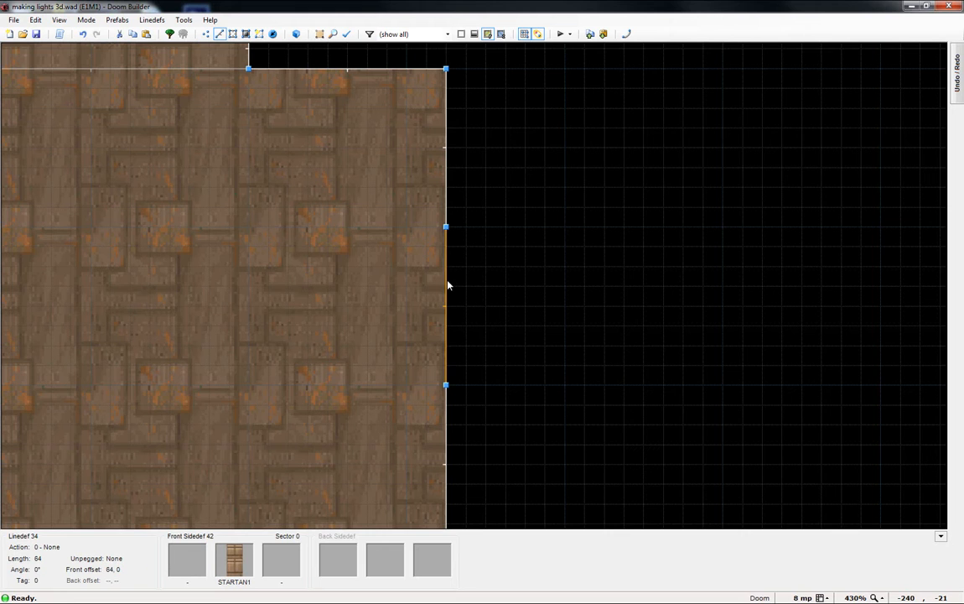
pyautogui.rightClick(448, 285)
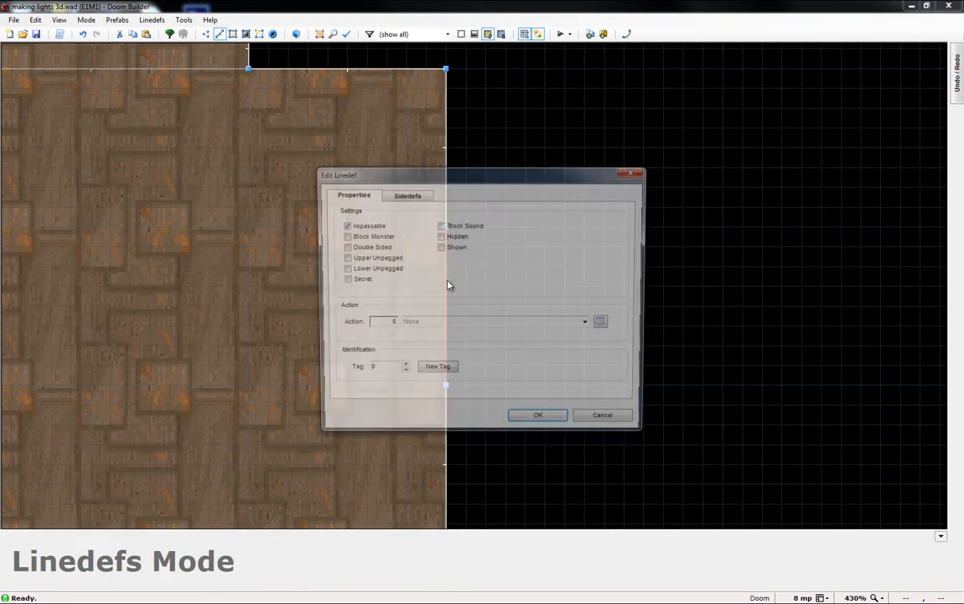
pyautogui.click(405, 194)
pyautogui.click(550, 251)
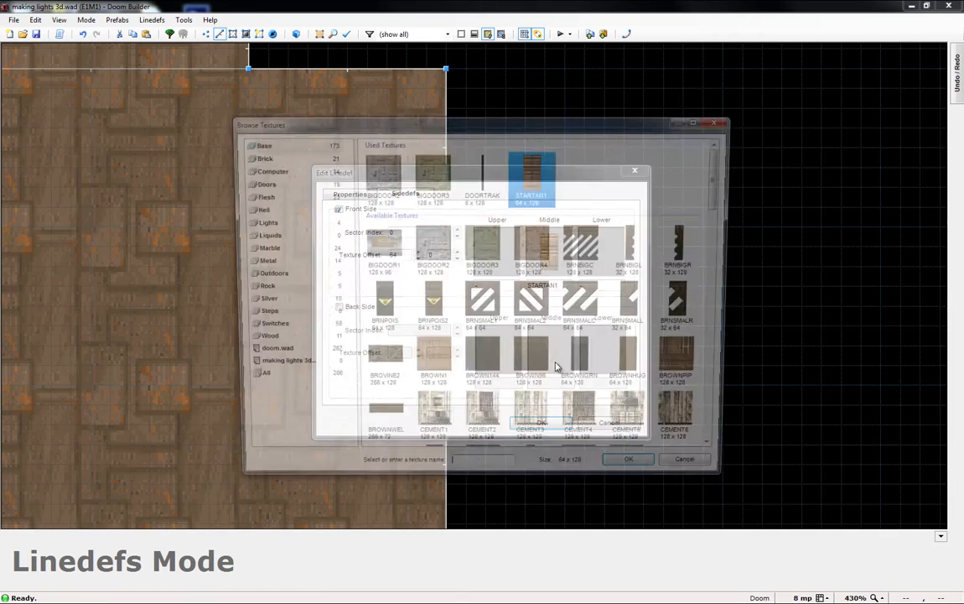
pyautogui.click(262, 327)
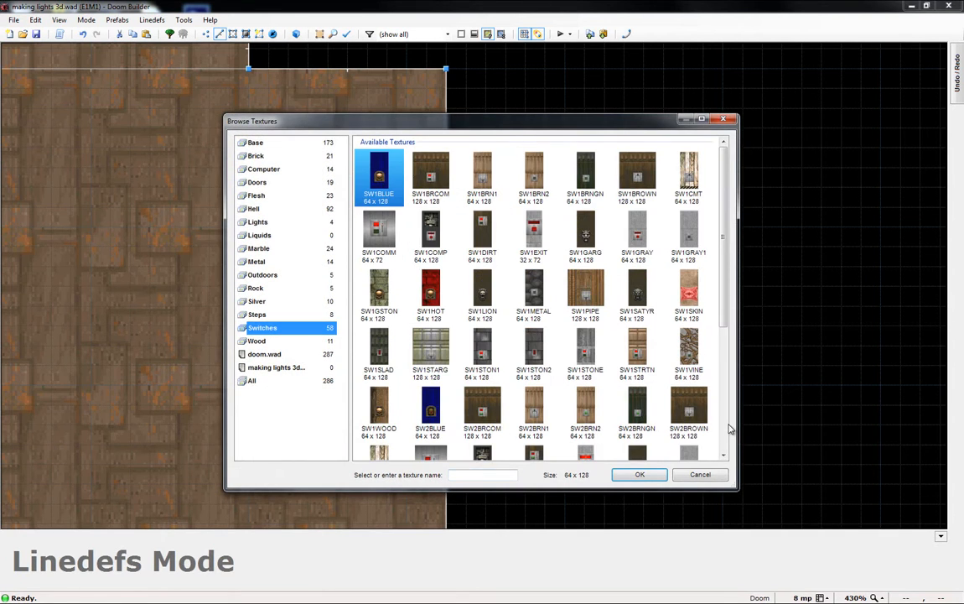
pyautogui.scroll(-5, 728, 431)
pyautogui.click(688, 367)
pyautogui.click(640, 475)
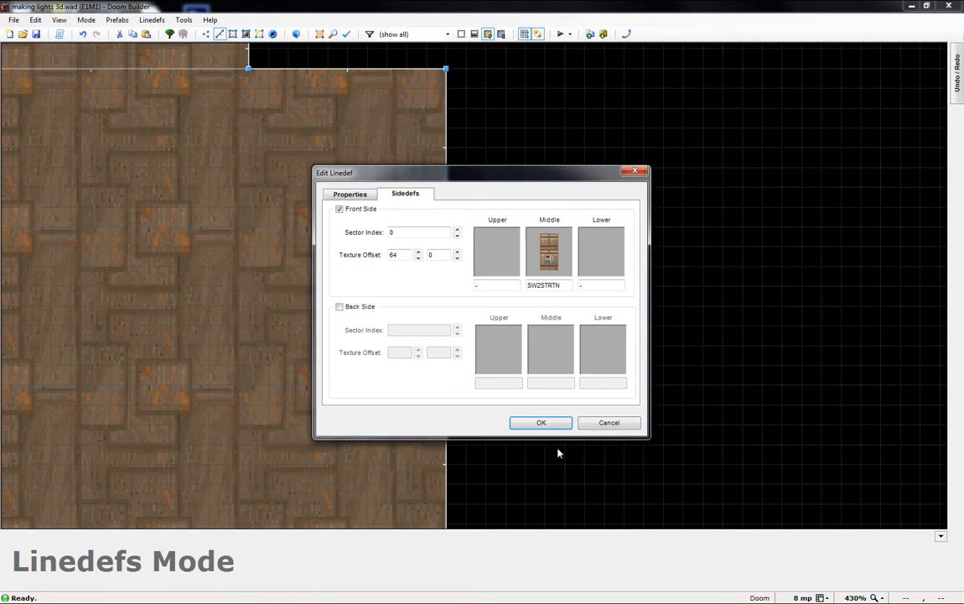
pyautogui.click(538, 421)
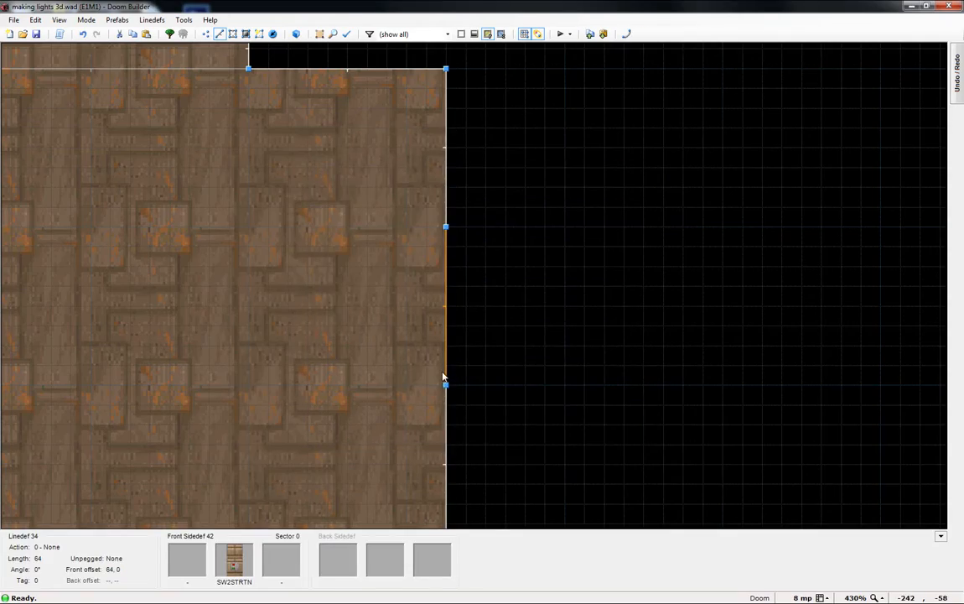
# Step: In the 3D view, shift the BIGDOOR3 door's texture horizontally to an offset of 128 to align it with the doorway
pyautogui.press('w')
pyautogui.press('e')
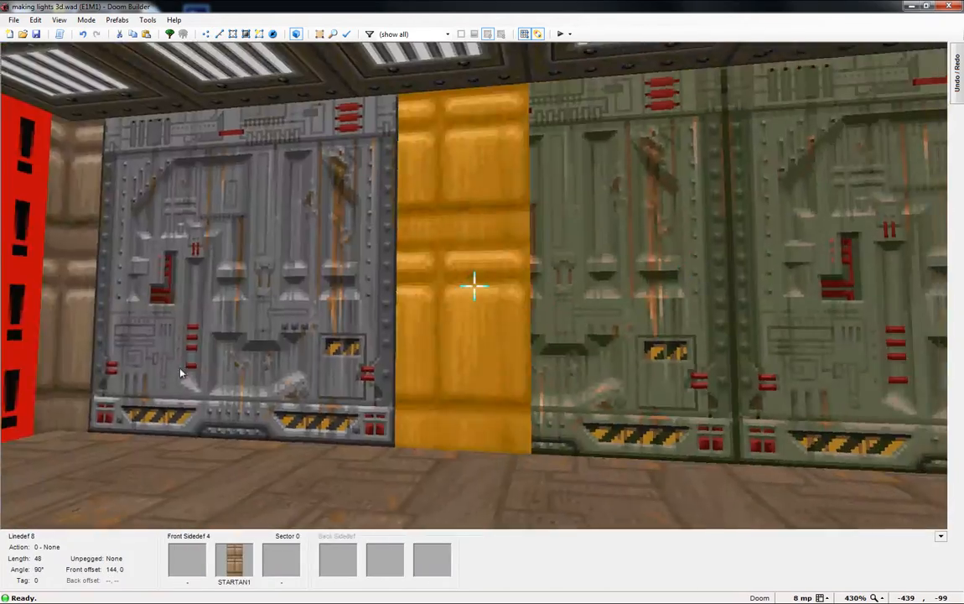
pyautogui.press('Right')
pyautogui.press('Right')
pyautogui.press('Right')
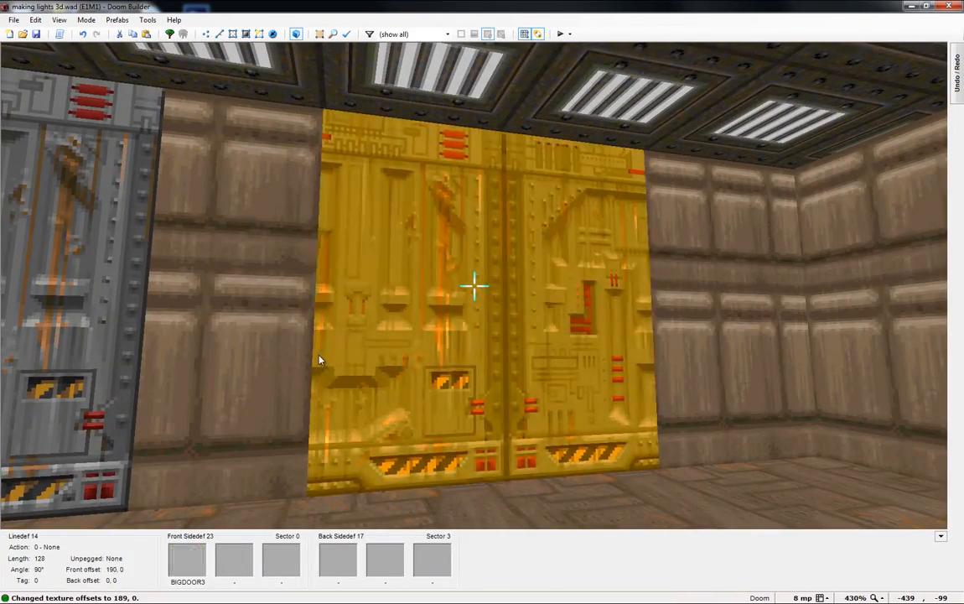
pyautogui.press('Left')
pyautogui.press('Left')
pyautogui.press('Left')
pyautogui.press('Left')
pyautogui.press('Left')
pyautogui.press('Left')
pyautogui.press('Left')
pyautogui.press('Left')
pyautogui.press('Left')
pyautogui.press('Left')
pyautogui.press('Left')
pyautogui.press('Left')
pyautogui.press('Left')
pyautogui.press('Left')
pyautogui.press('Left')
pyautogui.press('Left')
pyautogui.press('Left')
pyautogui.press('Left')
pyautogui.press('Left')
pyautogui.press('Left')
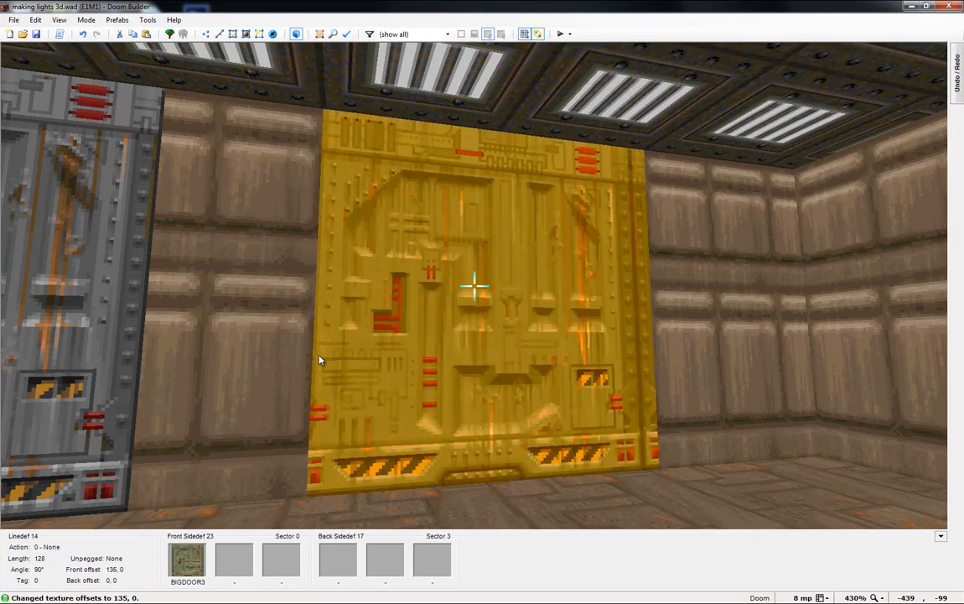
pyautogui.press('Left')
pyautogui.press('Left')
pyautogui.press('Left')
pyautogui.press('Left')
pyautogui.press('Left')
pyautogui.press('Left')
pyautogui.press('Left')
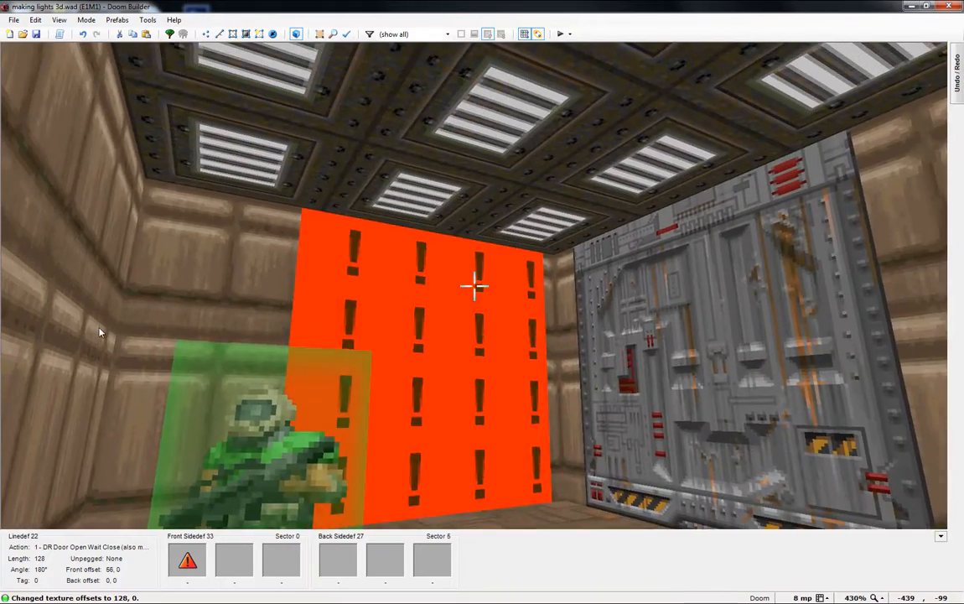
# Step: Set the front side's upper texture on the untextured west door linedef to BIGDOOR4
pyautogui.rightClick(99, 330)
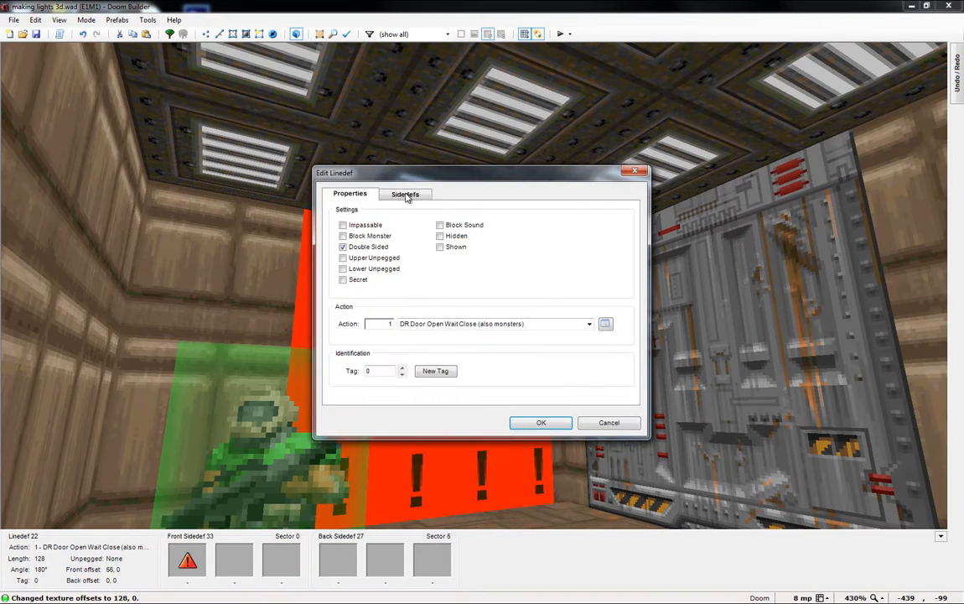
pyautogui.click(405, 195)
pyautogui.click(497, 250)
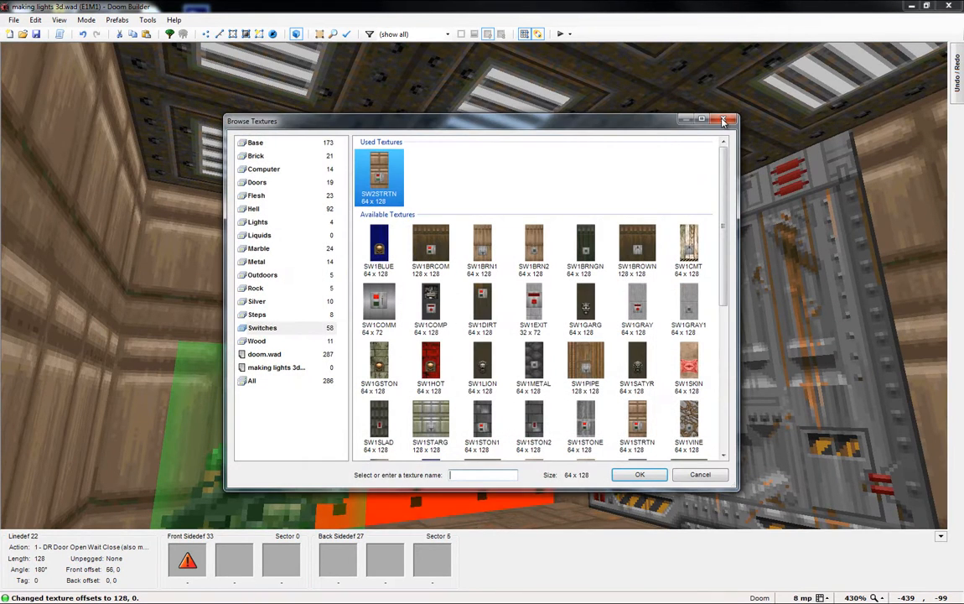
pyautogui.click(252, 183)
pyautogui.click(525, 237)
pyautogui.click(640, 475)
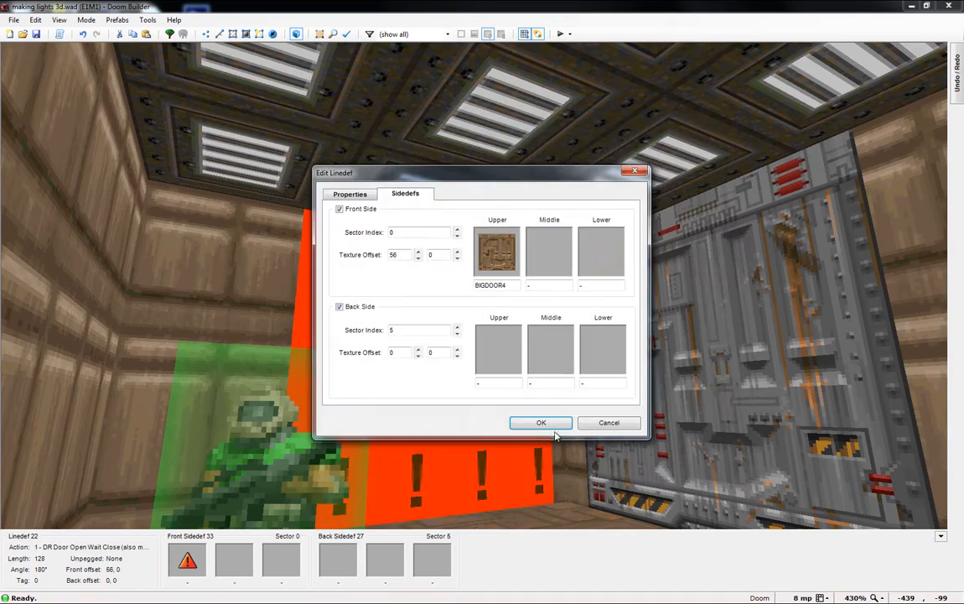
pyautogui.click(553, 425)
# Step: Align the west door's BIGDOOR4 texture by shifting its horizontal offset to 128
pyautogui.press('Left')
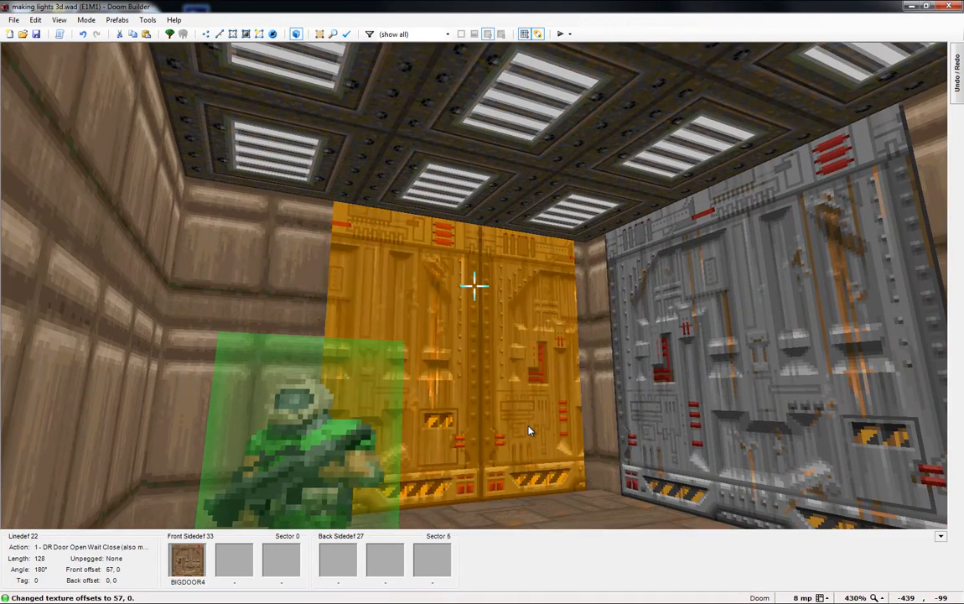
pyautogui.press('Left')
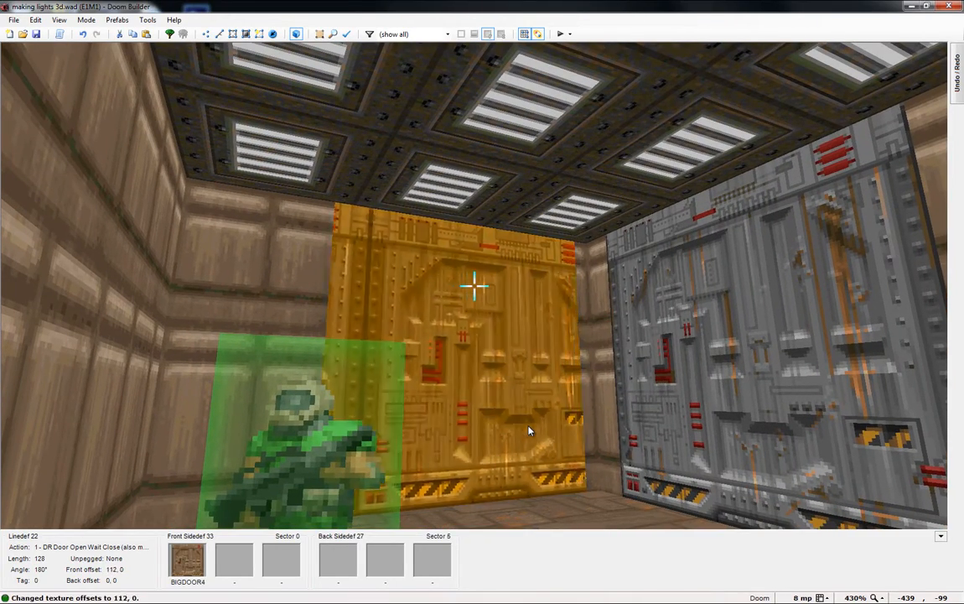
pyautogui.press('Left')
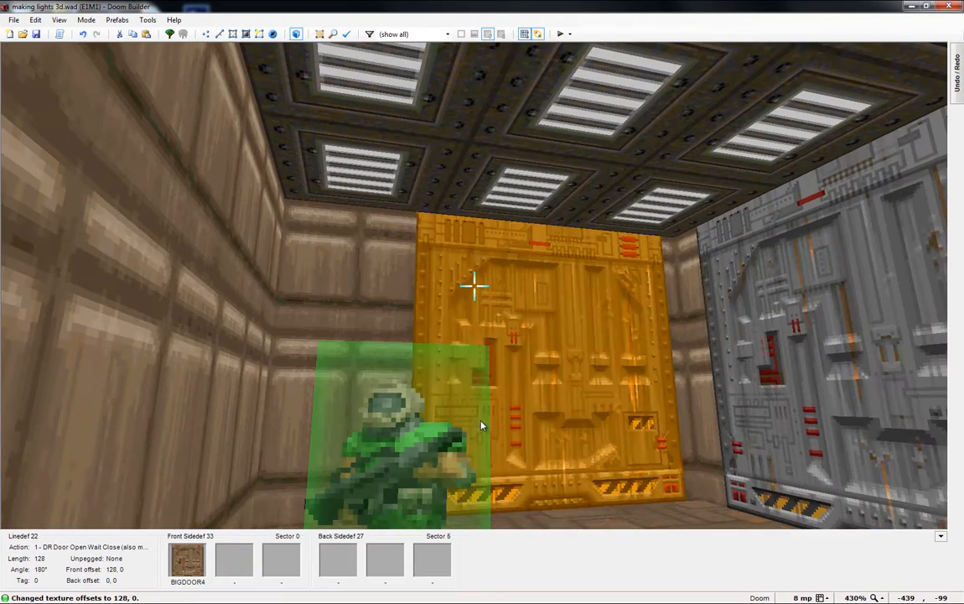
# Step: Copy the BIGDOOR4 texture from the west door and paste it onto the door's face inside the west room
pyautogui.hotkey('ctrl', 'c')
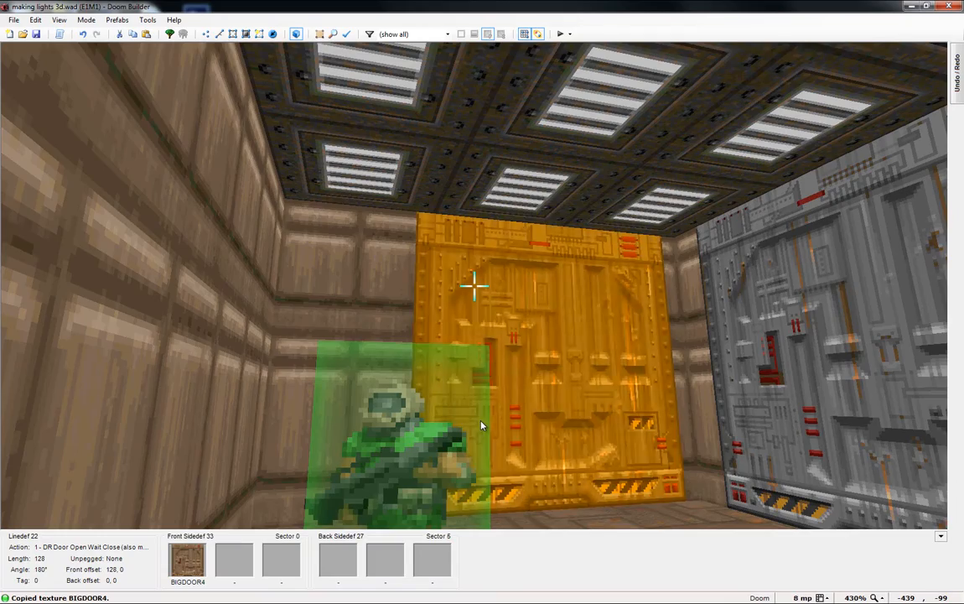
pyautogui.press('e')
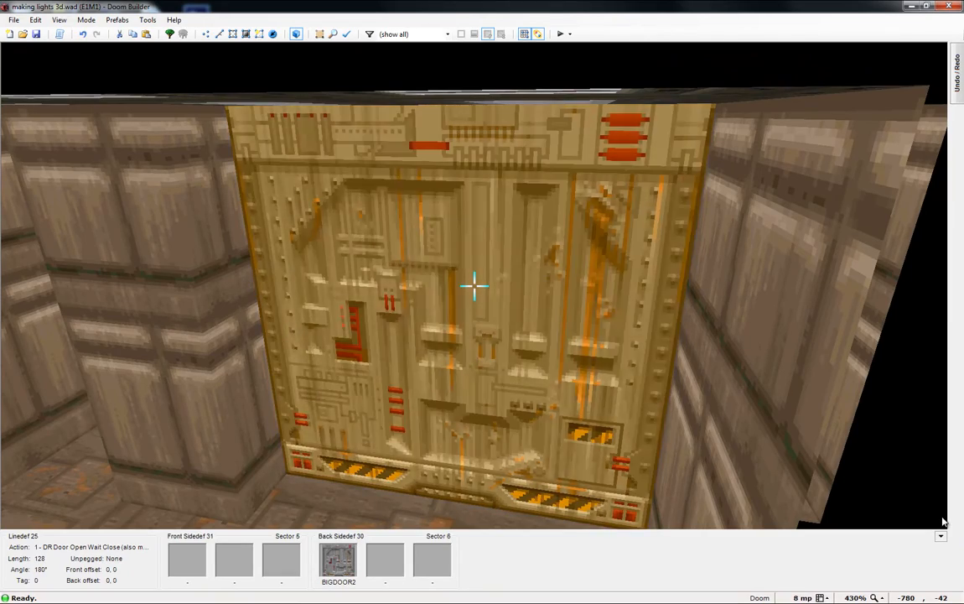
pyautogui.hotkey('ctrl', 'v')
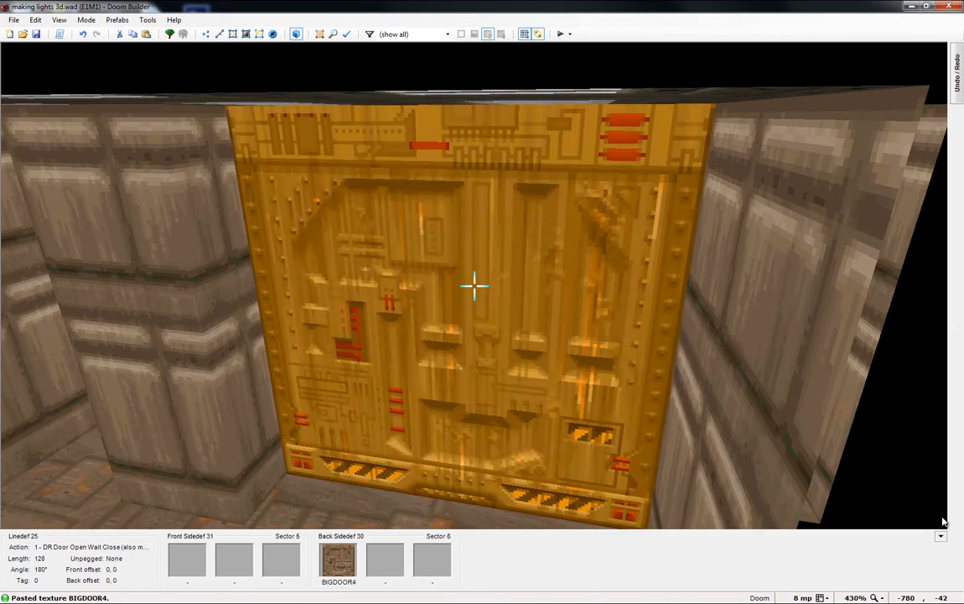
pyautogui.press('d')
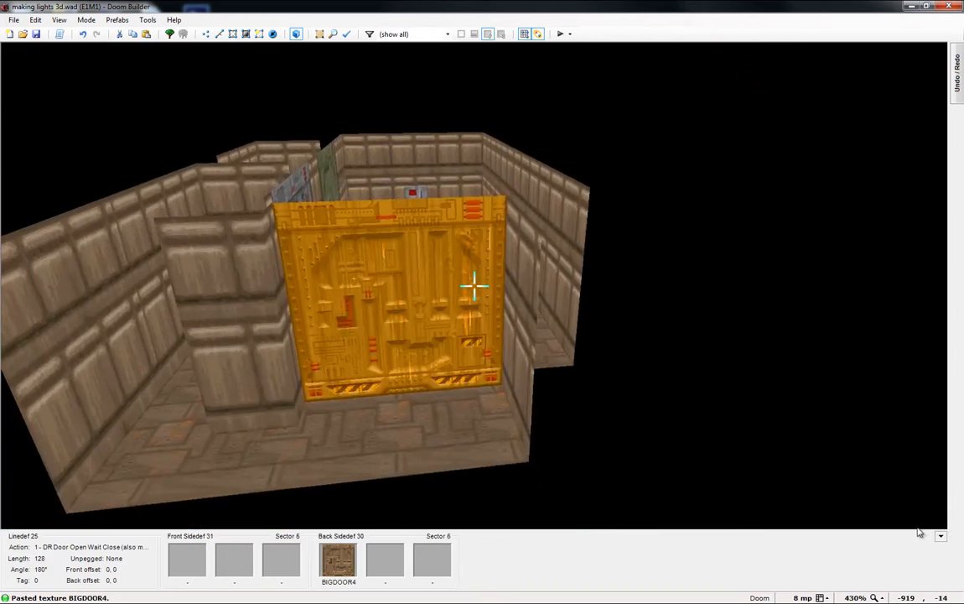
pyautogui.press('e')
pyautogui.hotkey('ctrl', 'v')
pyautogui.hotkey('ctrl', 'v')
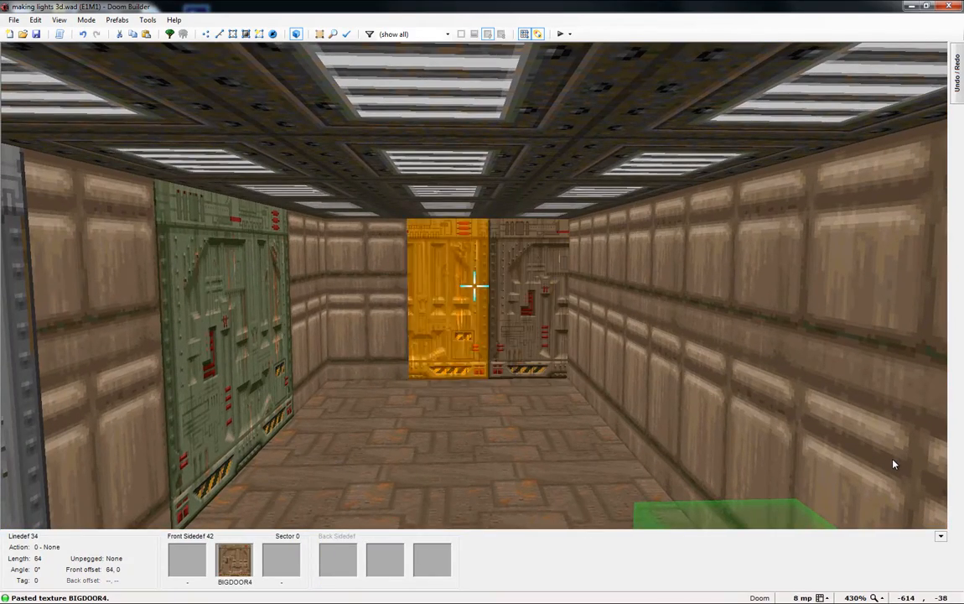
pyautogui.hotkey('ctrl', 'z')
# Step: Inspect the wall switch and the neighbouring BIGDOOR3 door in the 3D view, and return to the 2D linedefs view
pyautogui.press('e')
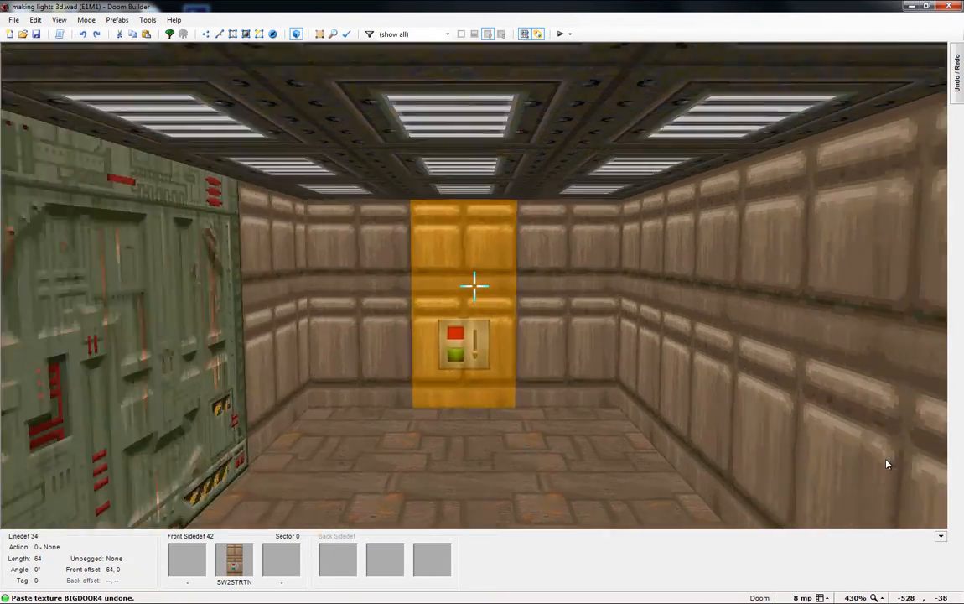
pyautogui.press('e')
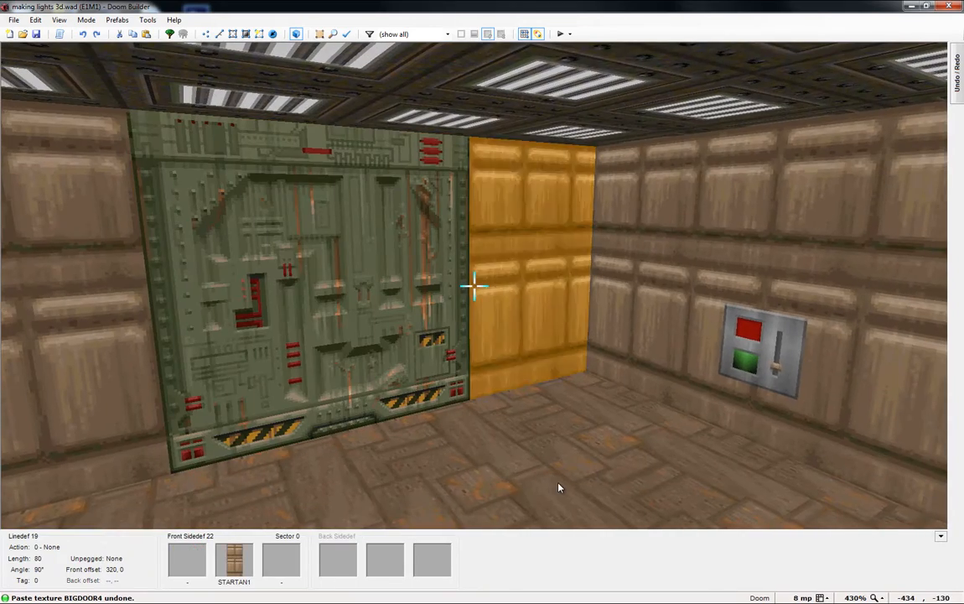
pyautogui.press('w')
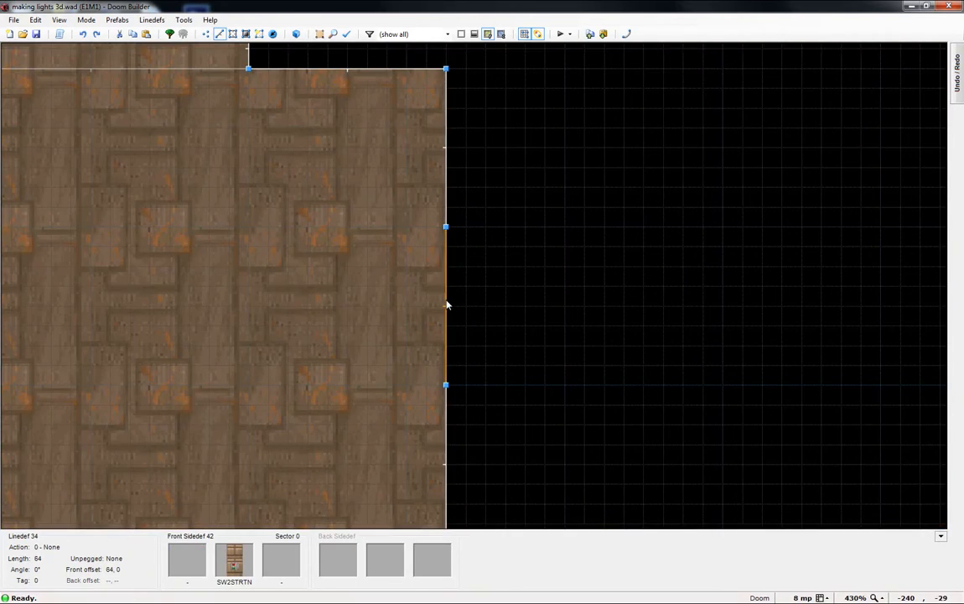
# Step: Assign action 63, SR Door Open Wait Close, to the SW2STRTN switch linedef on the large room's east wall
pyautogui.scroll(-6, 470, 294)
pyautogui.scroll(5, 503, 278)
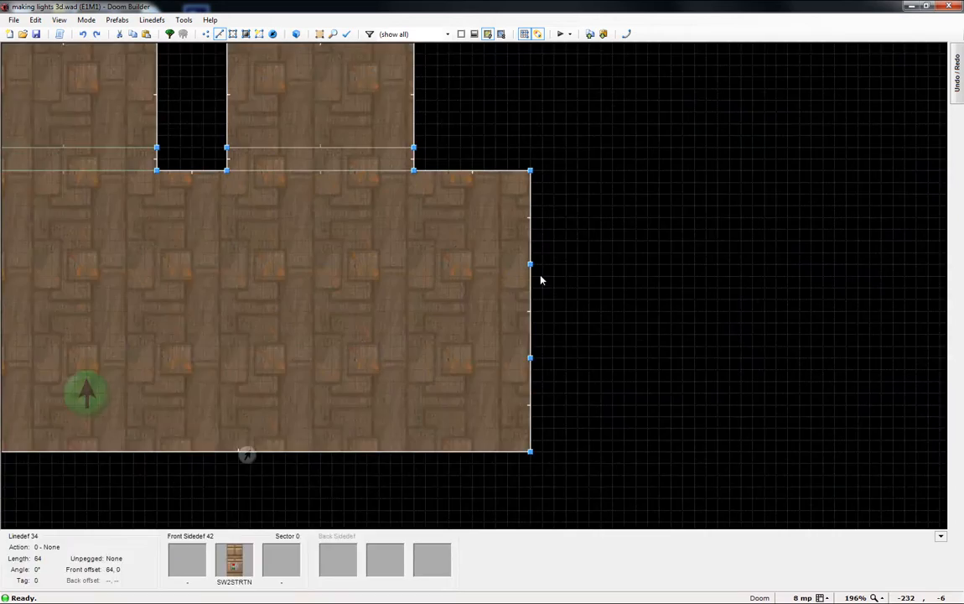
pyautogui.rightClick(526, 300)
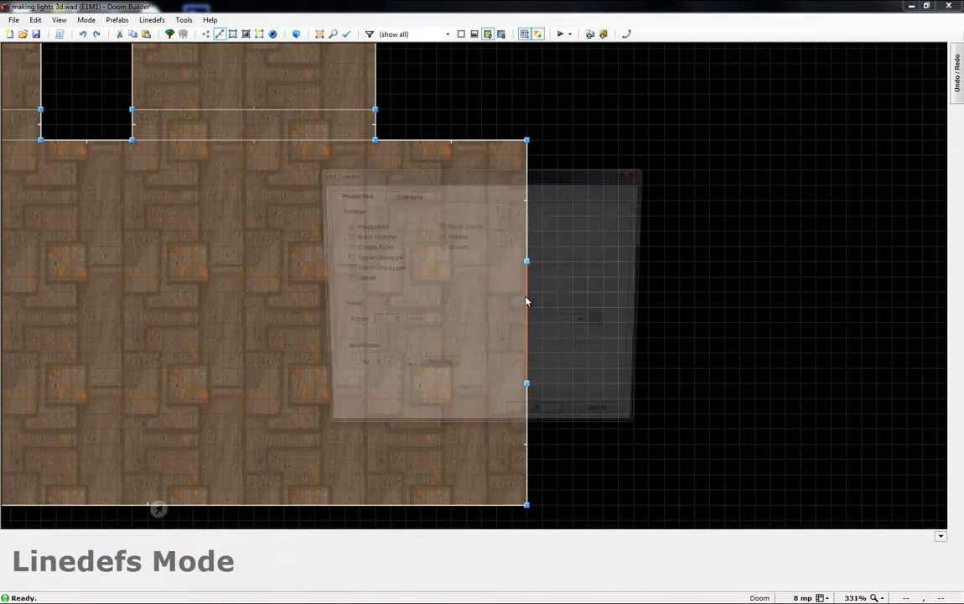
pyautogui.click(604, 324)
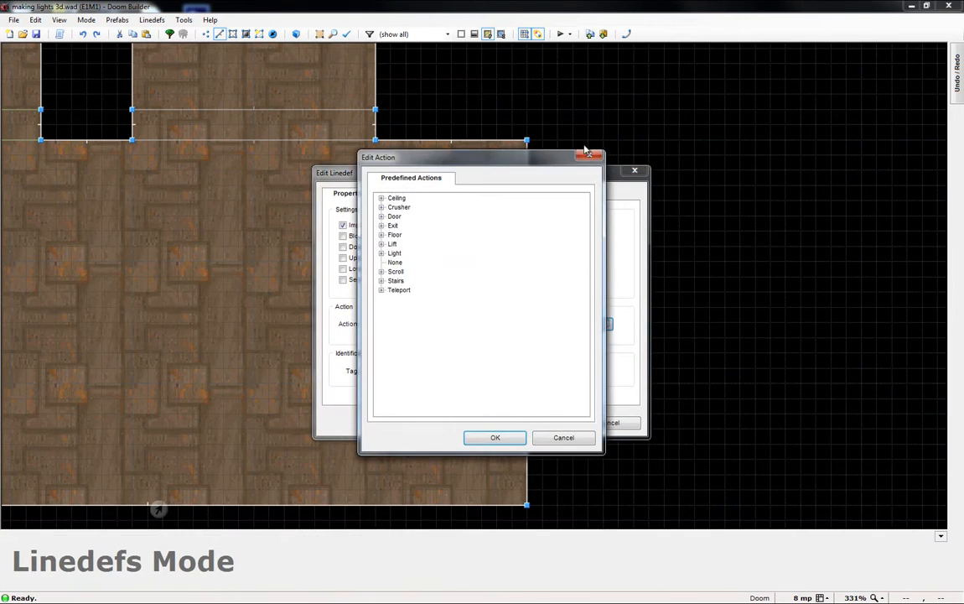
pyautogui.press('Escape')
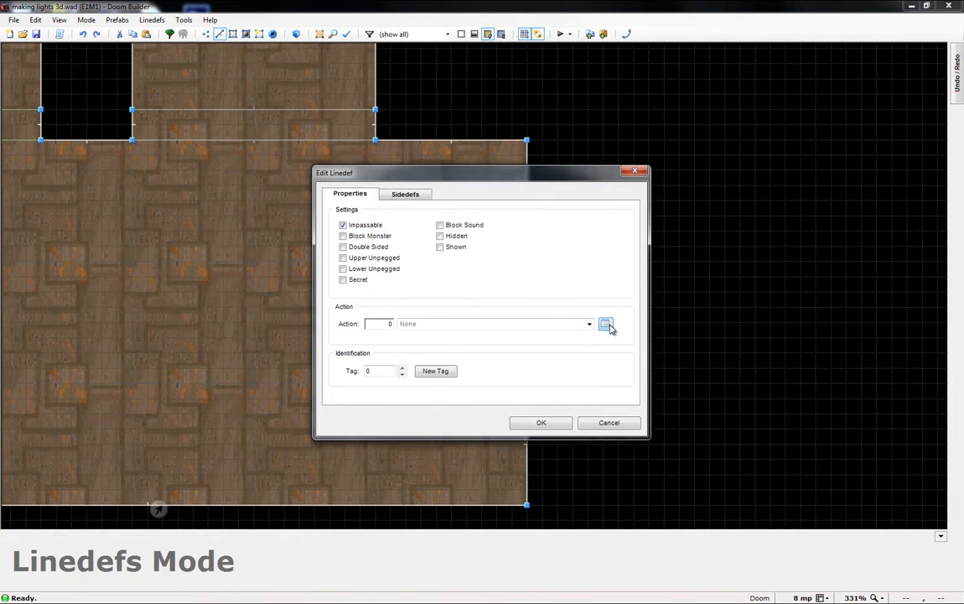
pyautogui.click(606, 325)
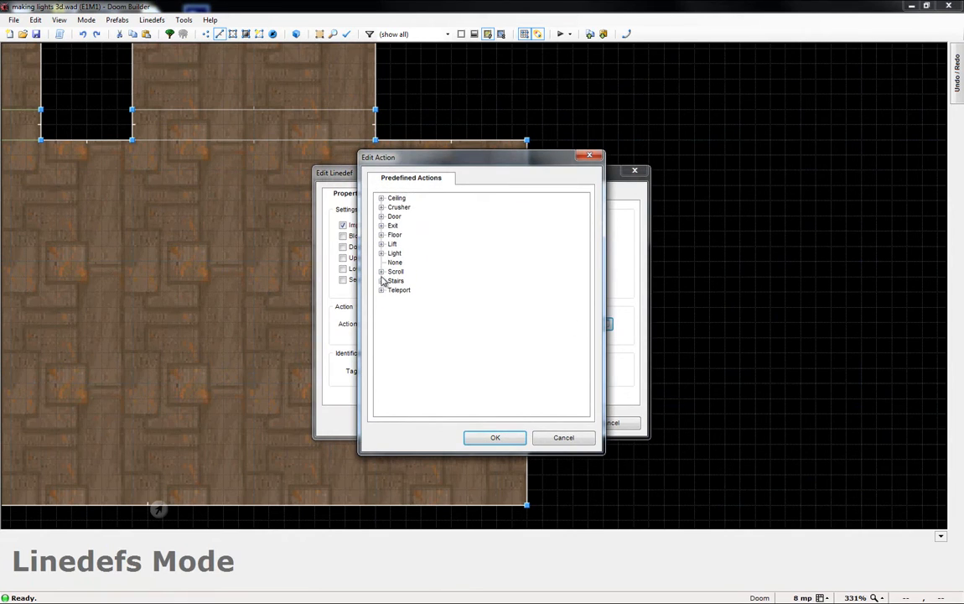
pyautogui.click(381, 217)
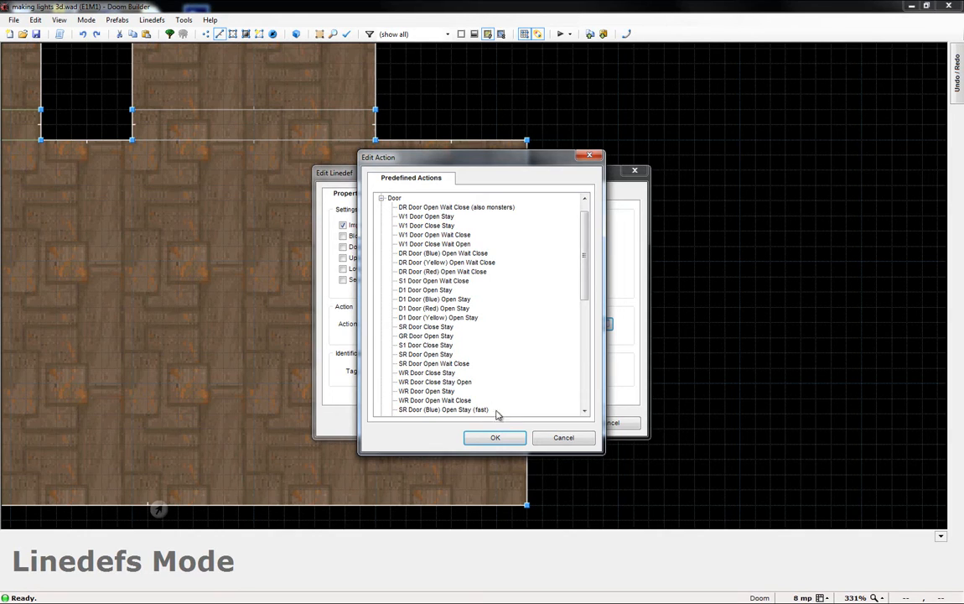
pyautogui.click(433, 363)
pyautogui.click(494, 437)
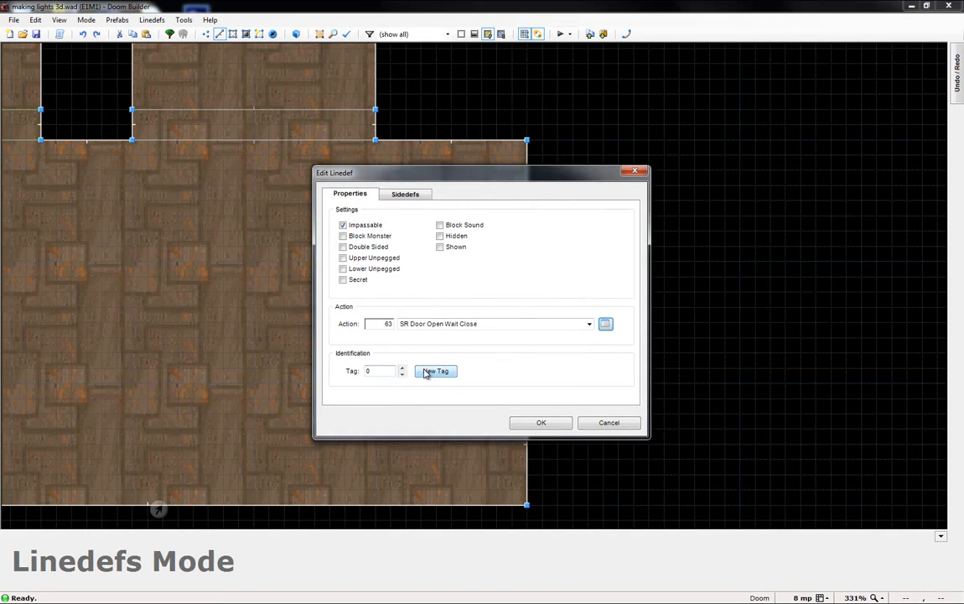
# Step: Set the switch linedef's tag to 1 and apply the linedef changes
pyautogui.click(429, 371)
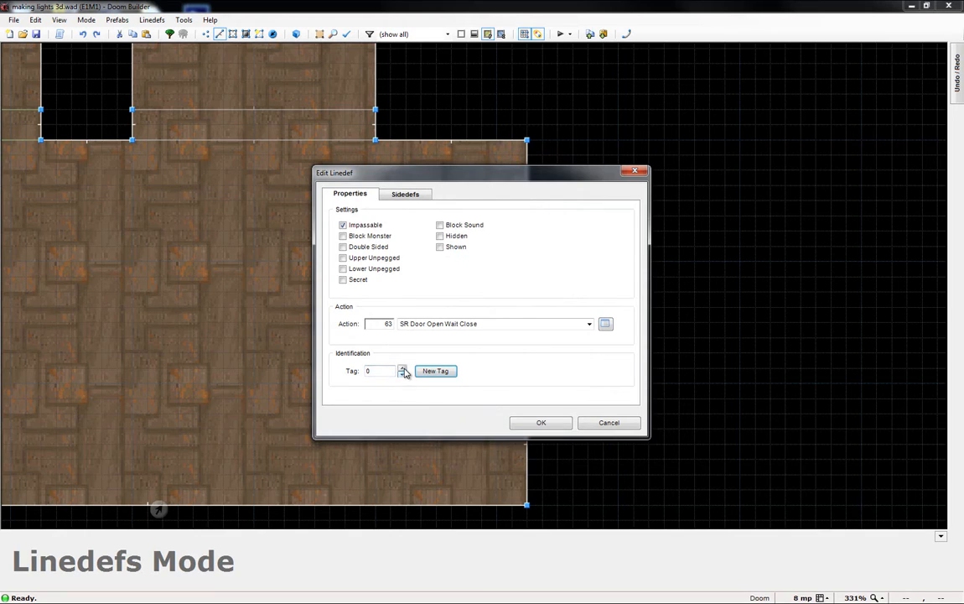
pyautogui.click(419, 371)
pyautogui.click(528, 422)
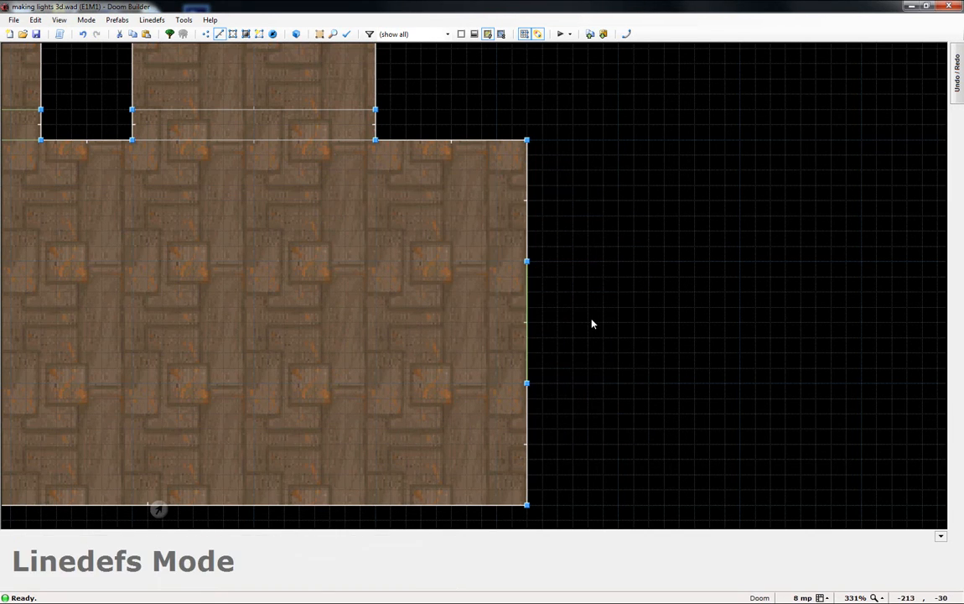
pyautogui.scroll(-1, 604, 314)
pyautogui.scroll(1, 451, 176)
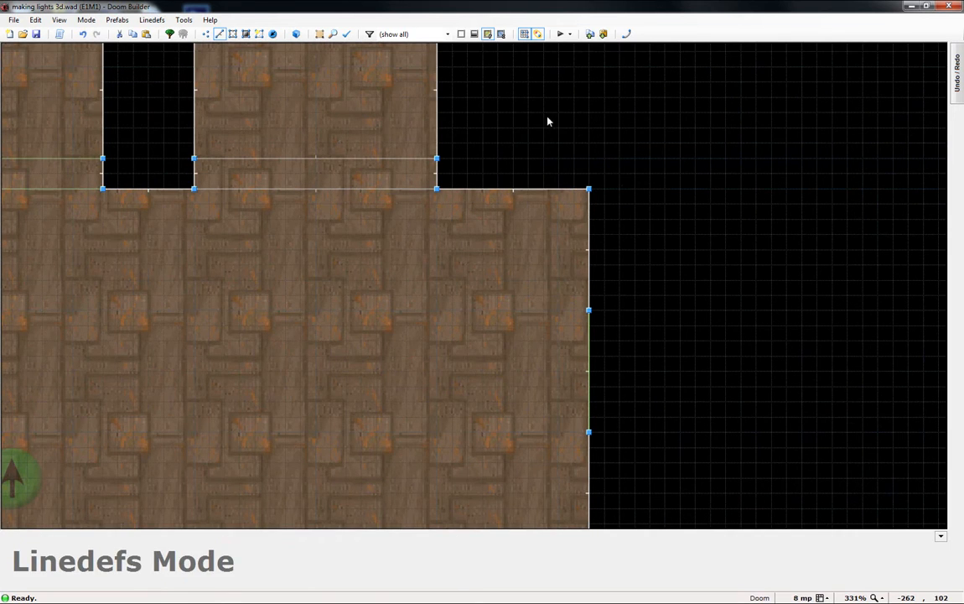
# Step: Set the tag of the northeast room's door sector to 1, then check its link to the east wall switch
pyautogui.press('s')
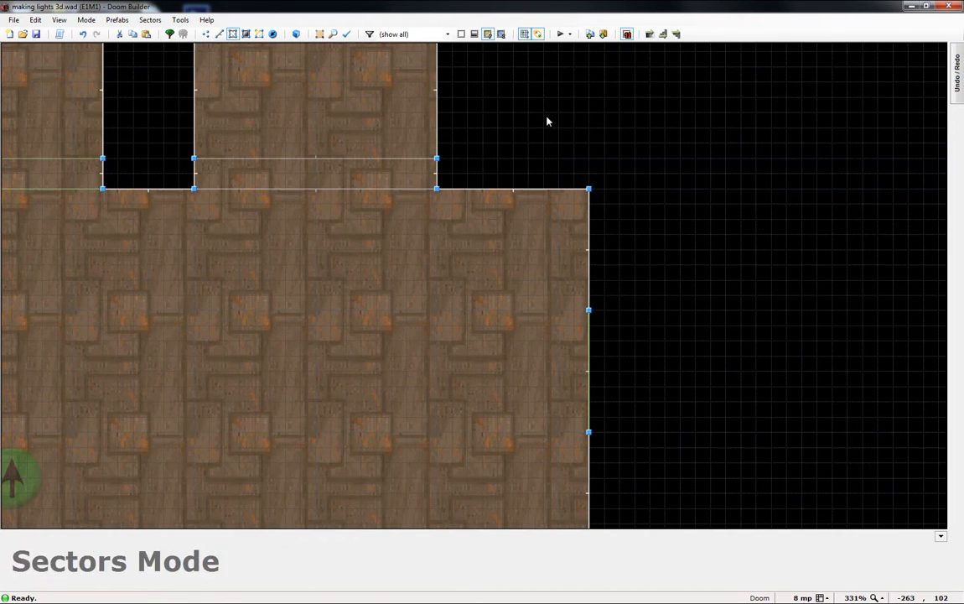
pyautogui.rightClick(373, 183)
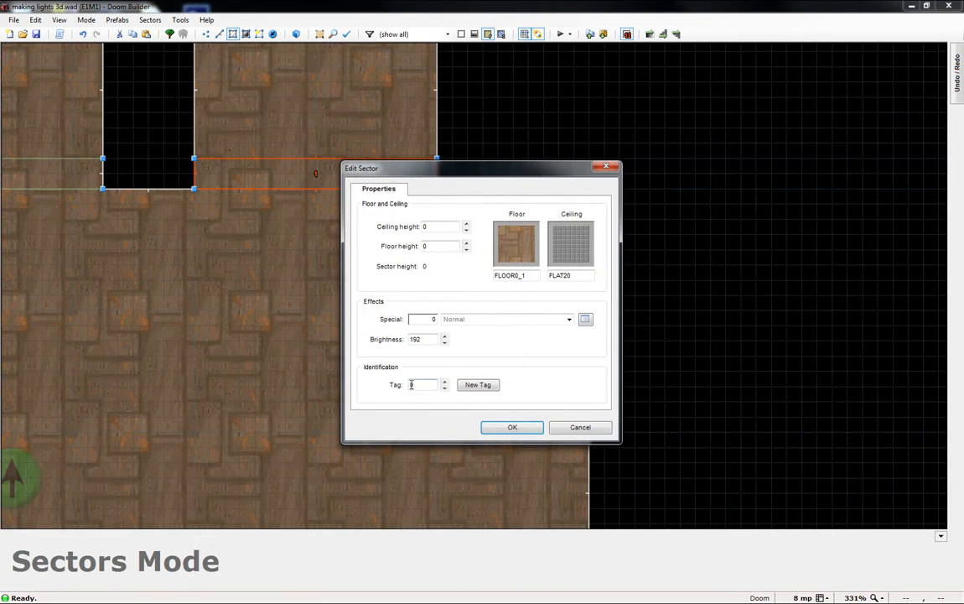
pyautogui.click(496, 429)
pyautogui.press('l')
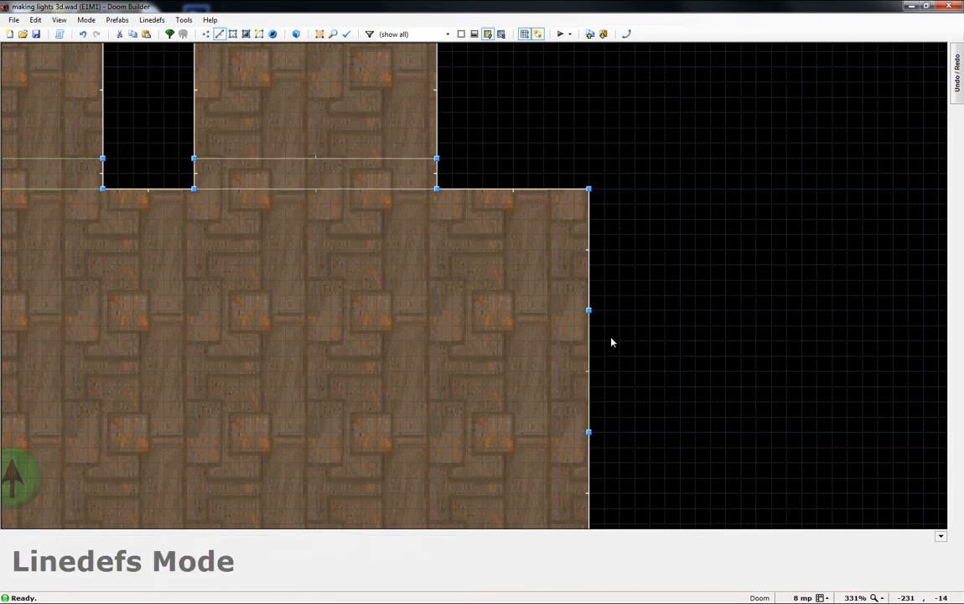
pyautogui.scroll(-5, 630, 335)
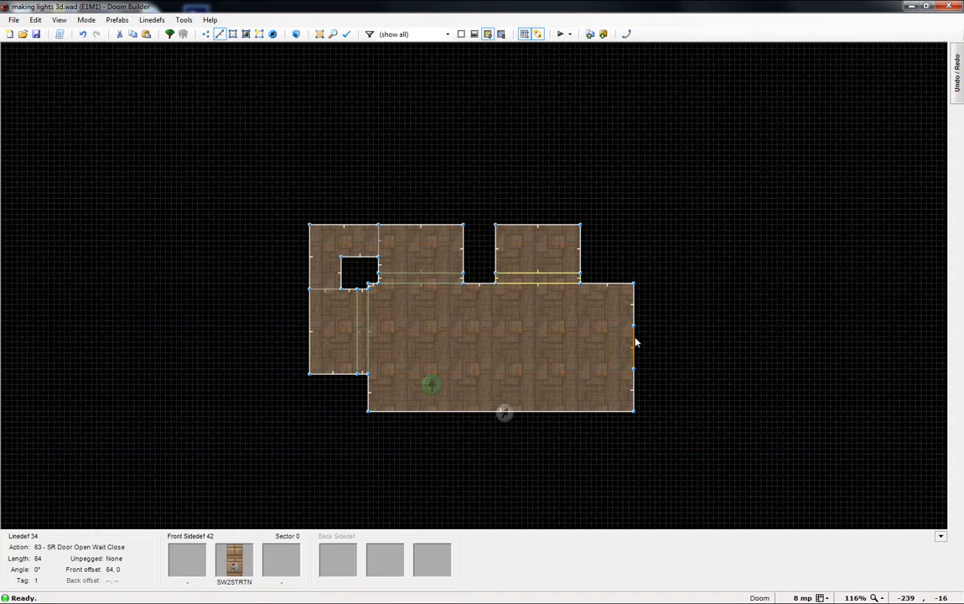
pyautogui.scroll(3, 532, 340)
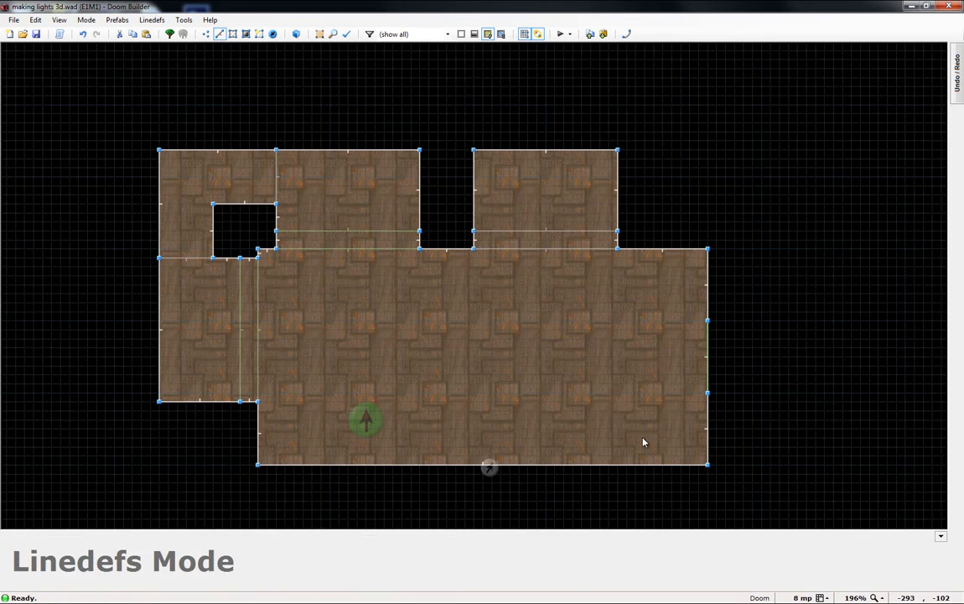
# Step: Copy the northeast side room together with its door sector
pyautogui.scroll(2, 644, 442)
pyautogui.scroll(1, 640, 429)
pyautogui.scroll(-1, 545, 395)
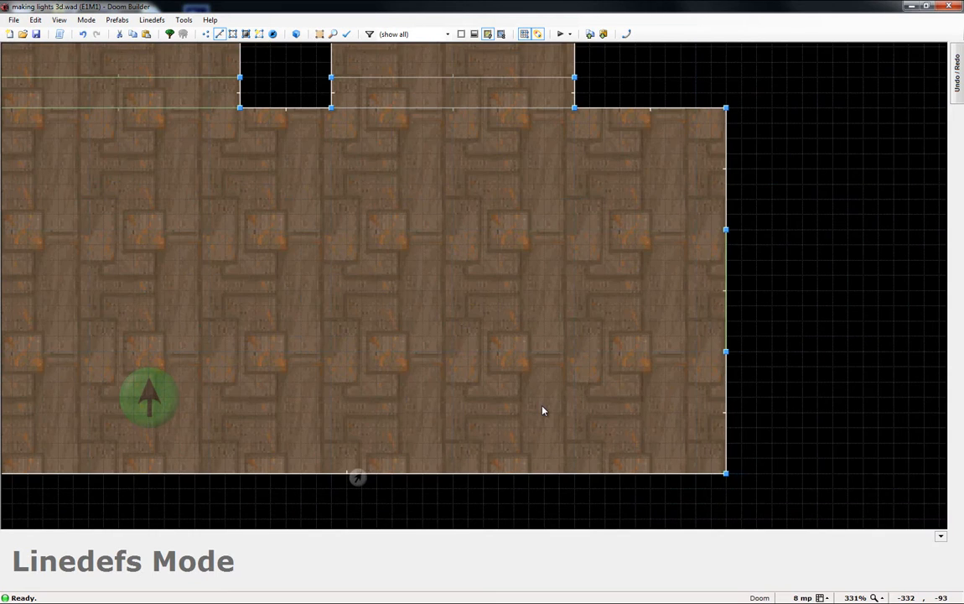
pyautogui.scroll(-2, 603, 382)
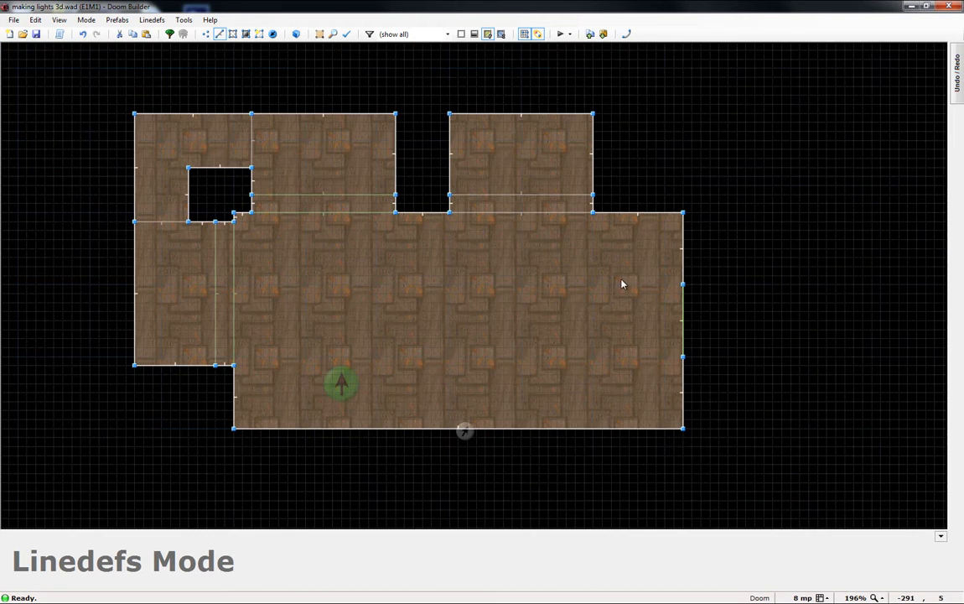
pyautogui.press('s')
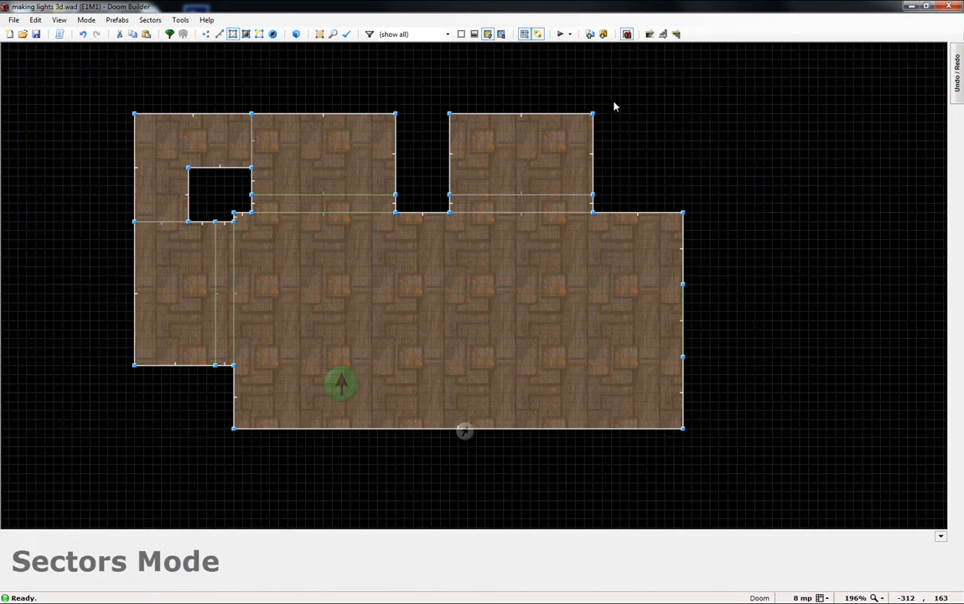
pyautogui.moveTo(621, 96); pyautogui.dragTo(429, 241)
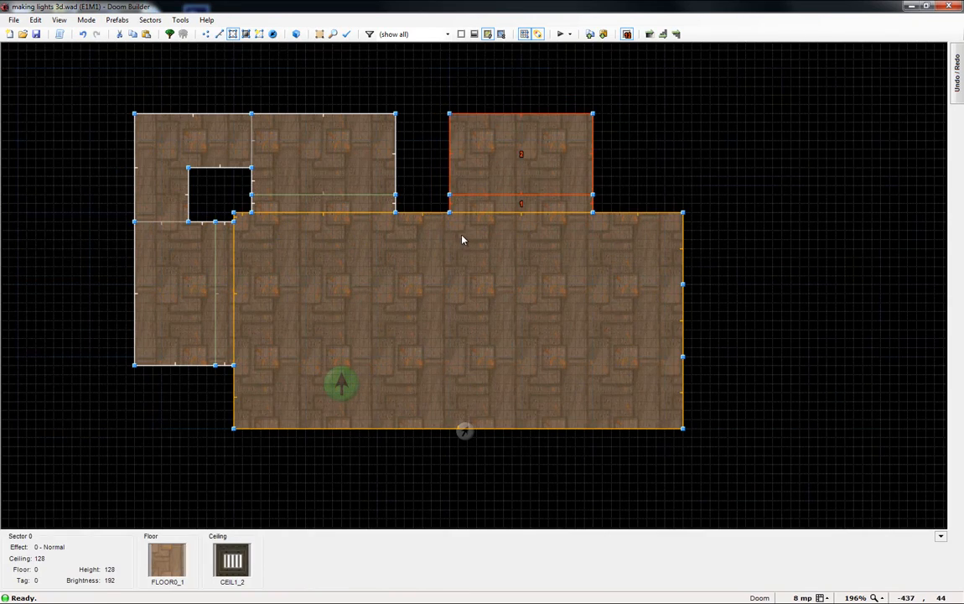
pyautogui.hotkey('ctrl', 'c')
pyautogui.scroll(-3, 409, 155)
pyautogui.scroll(3, 506, 295)
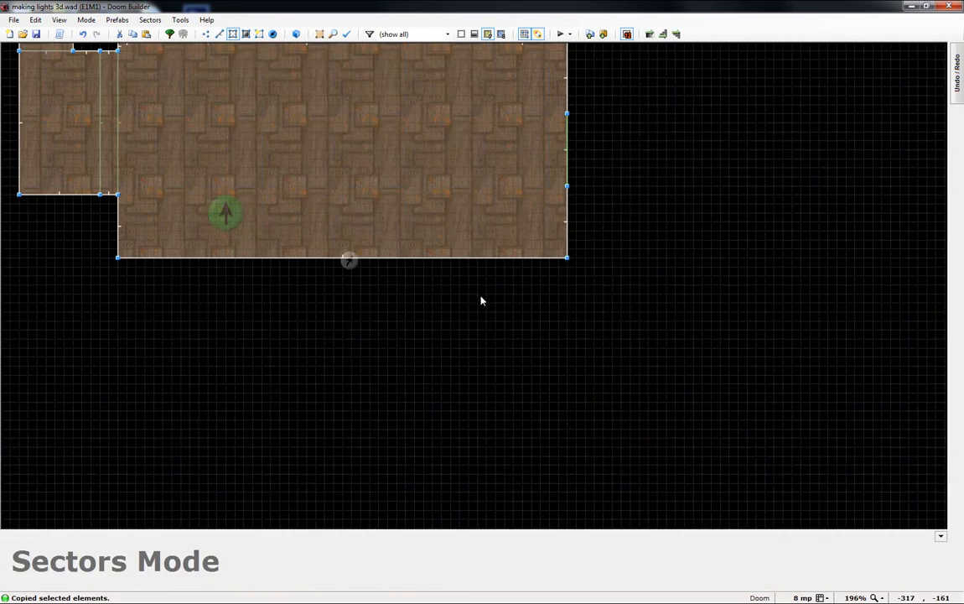
pyautogui.hotkey('ctrl', 'd')
pyautogui.click(478, 294)
pyautogui.press('F1')
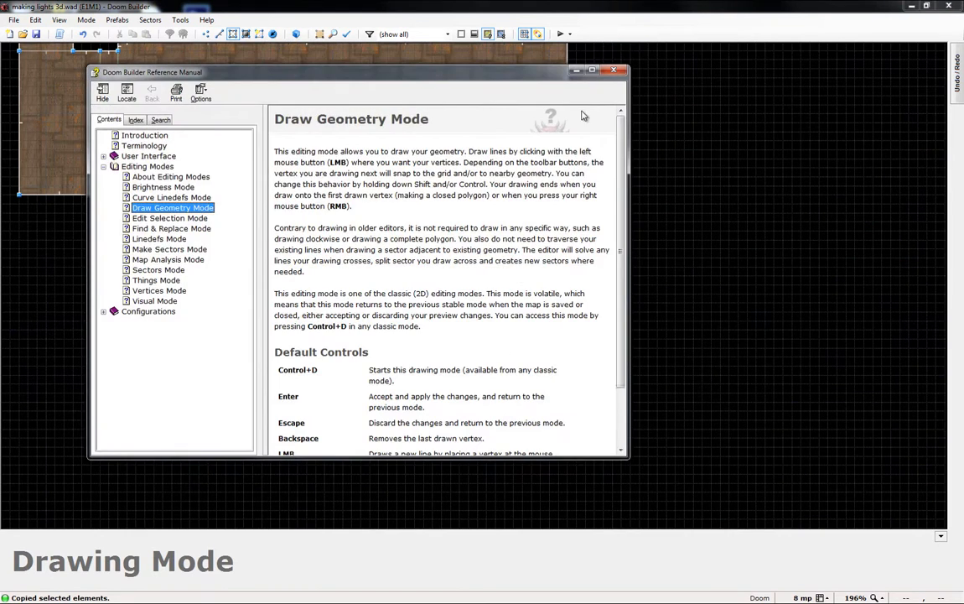
pyautogui.click(613, 70)
pyautogui.press('Escape')
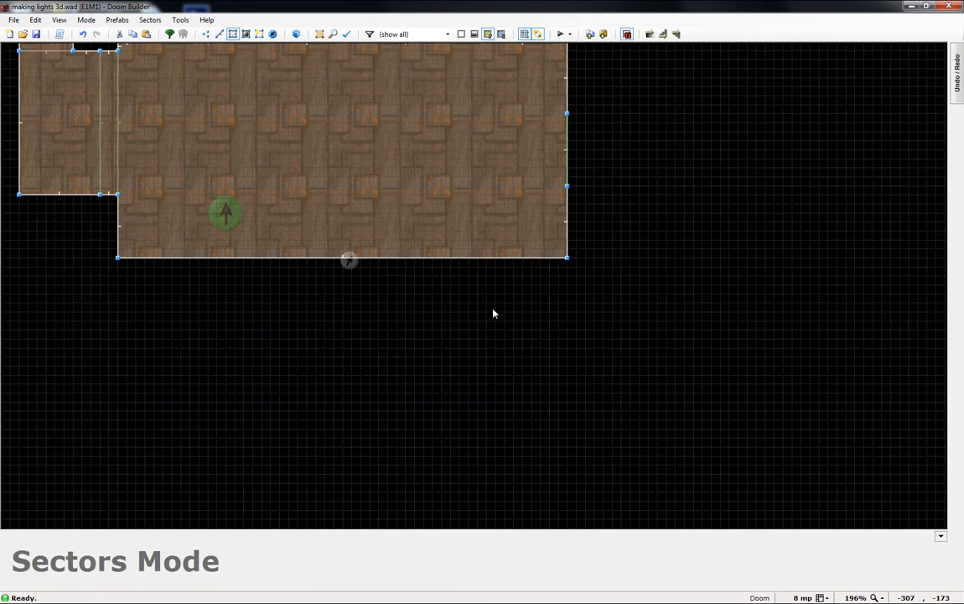
# Step: Paste the copied room and door sector against the large room's south wall, directly below the player start, and clear the selection
pyautogui.hotkey('ctrl', 'v')
pyautogui.moveTo(564, 355); pyautogui.dragTo(394, 276)
pyautogui.moveTo(490, 316); pyautogui.dragTo(217, 310)
pyautogui.press('Return')
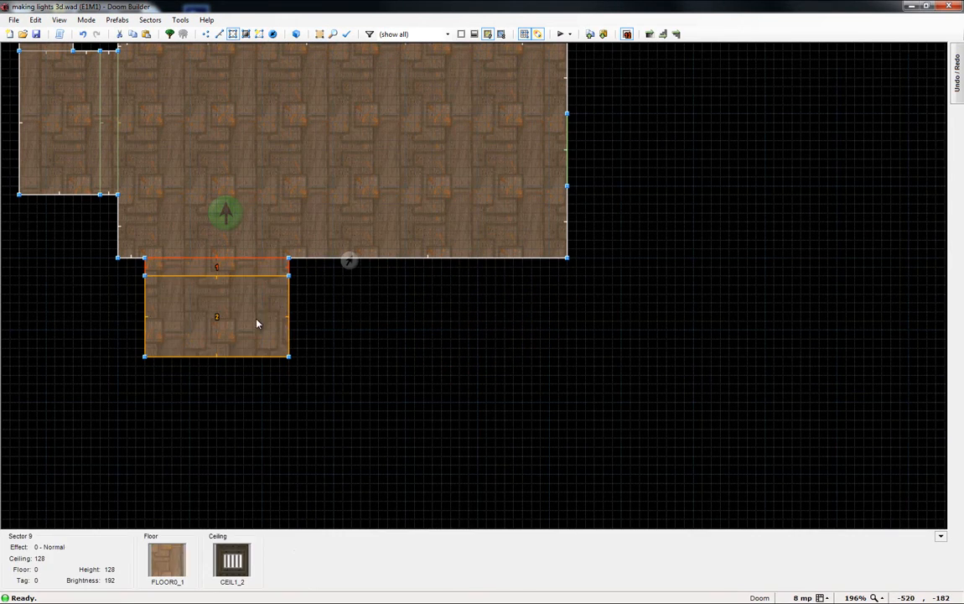
pyautogui.press('c')
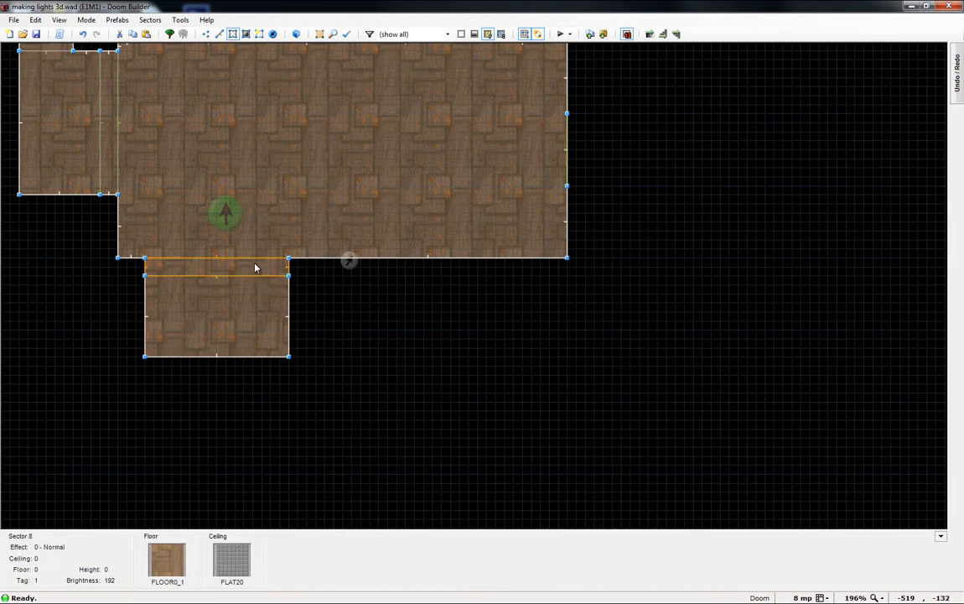
# Step: Set the tag of the south room's door sector to 2
pyautogui.scroll(-1, 494, 386)
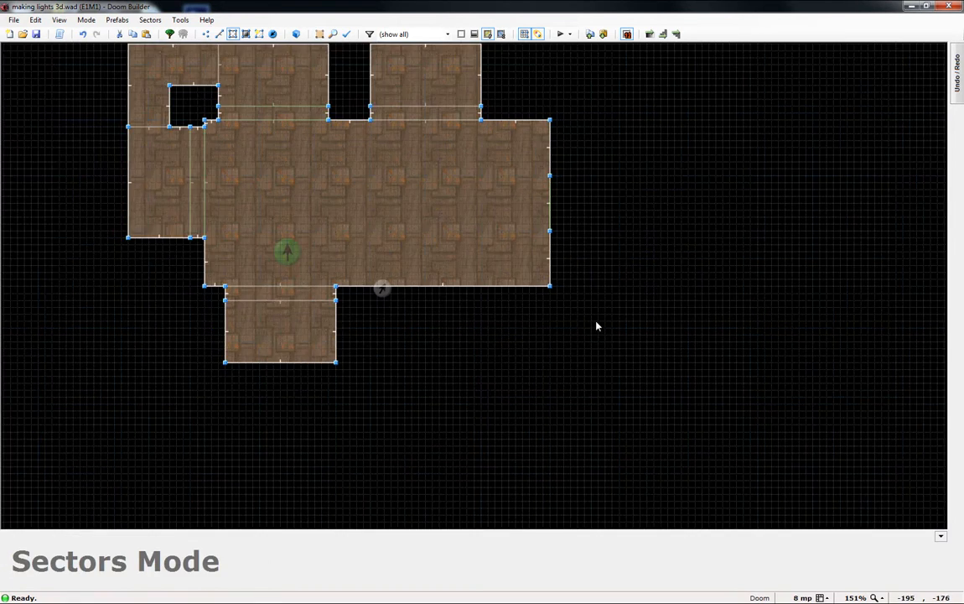
pyautogui.scroll(2, 600, 323)
pyautogui.scroll(-2, 712, 386)
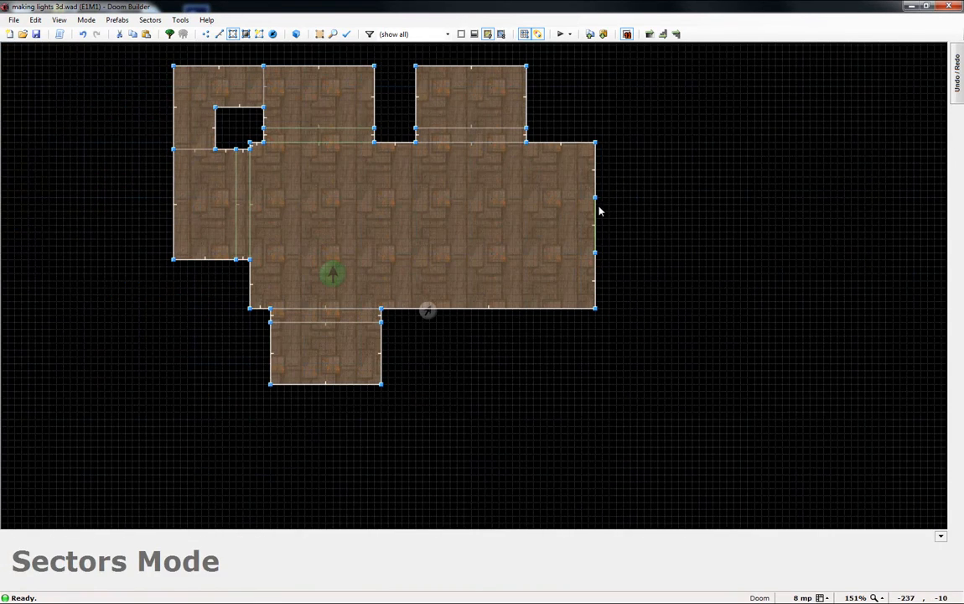
pyautogui.press('l')
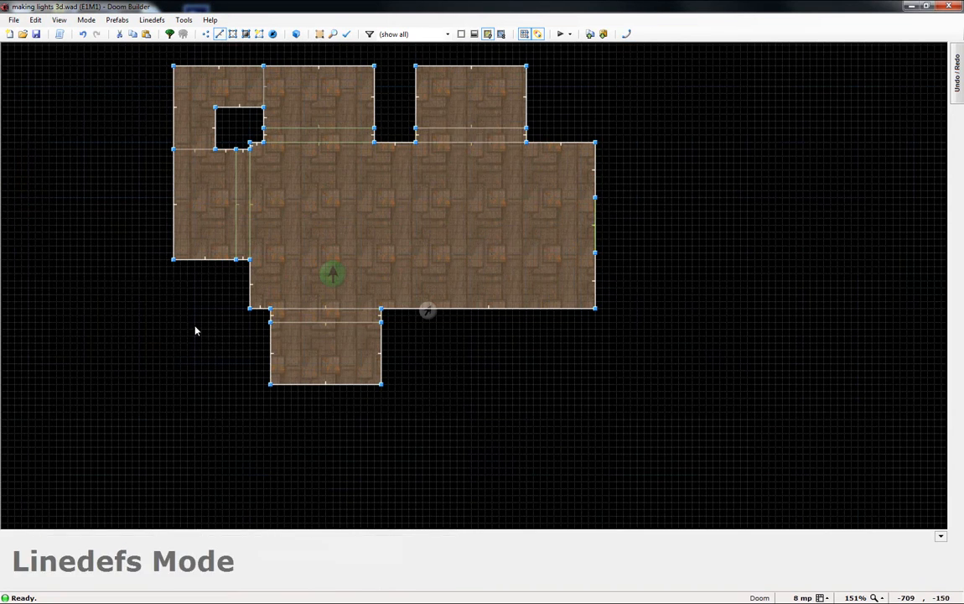
pyautogui.scroll(4, 220, 328)
pyautogui.press('s')
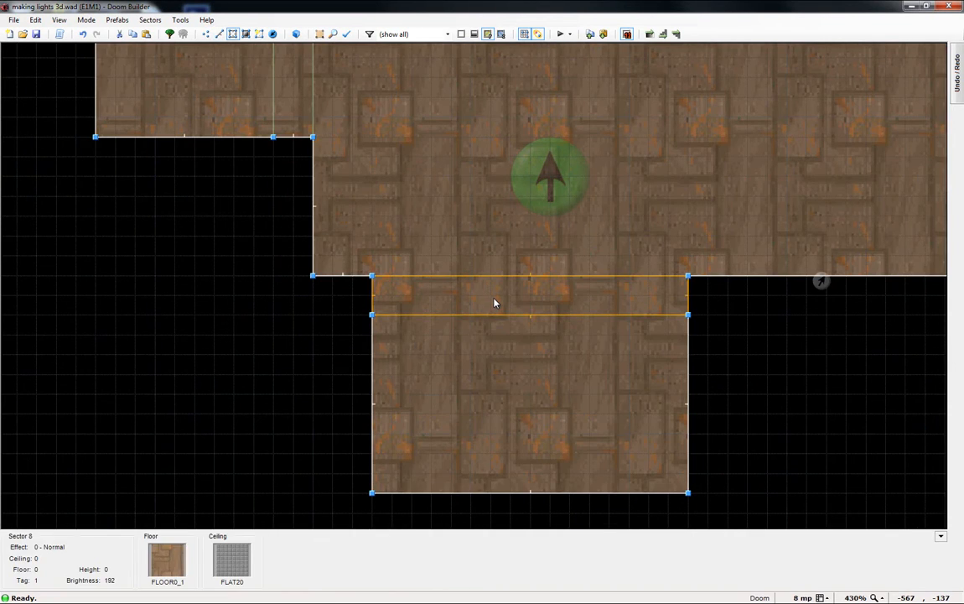
pyautogui.rightClick(493, 303)
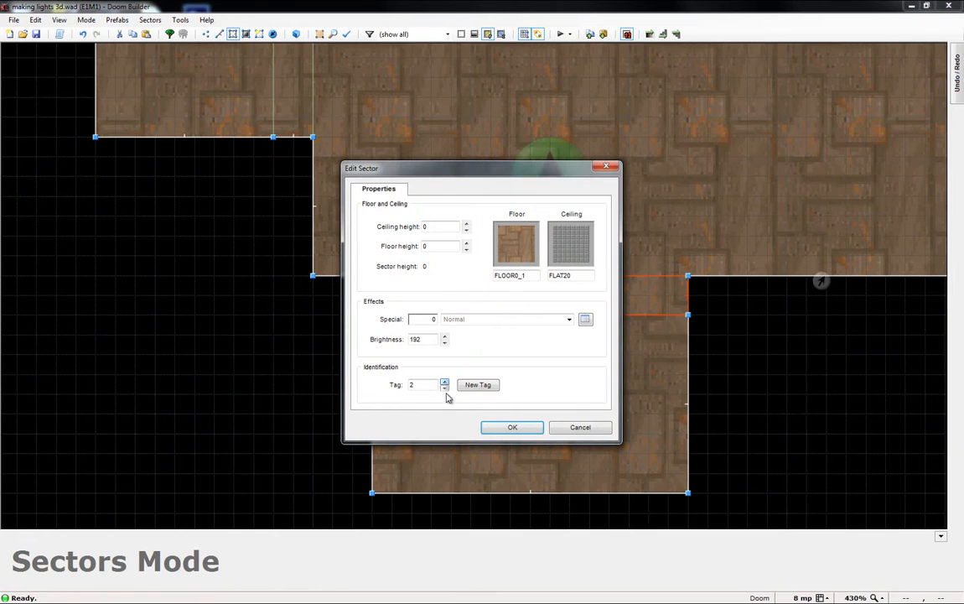
pyautogui.click(497, 428)
# Step: Draw a 64 by 8 rectangular sector inside the large room, 8 units from the south wall and east of the south room
pyautogui.scroll(-3, 360, 379)
pyautogui.scroll(1, 401, 373)
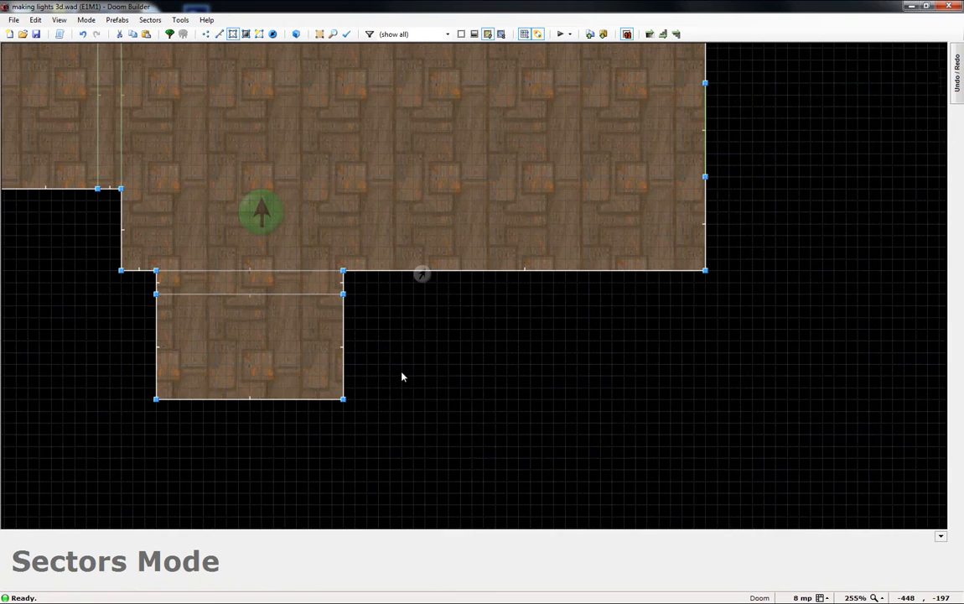
pyautogui.scroll(3, 550, 261)
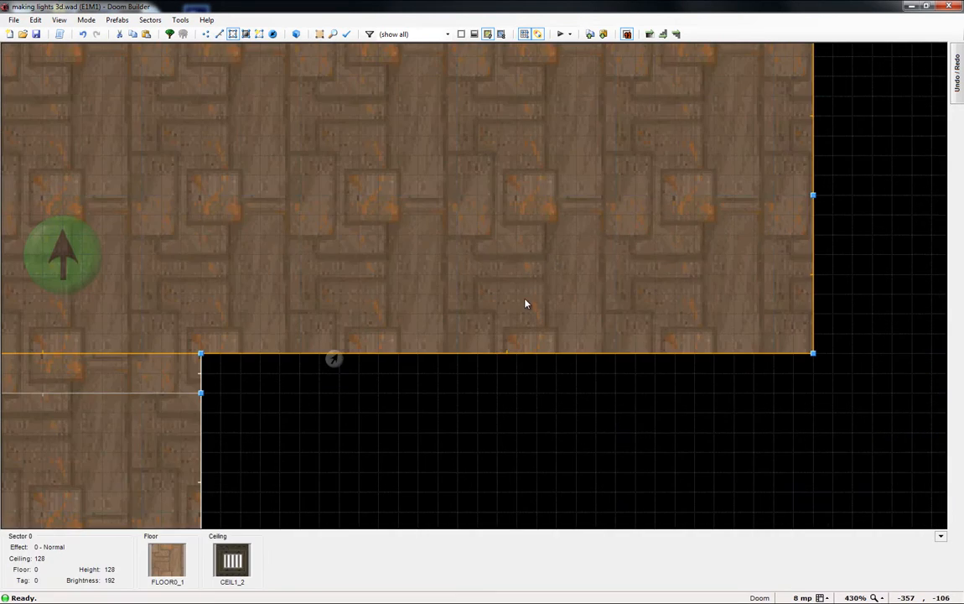
pyautogui.press('l')
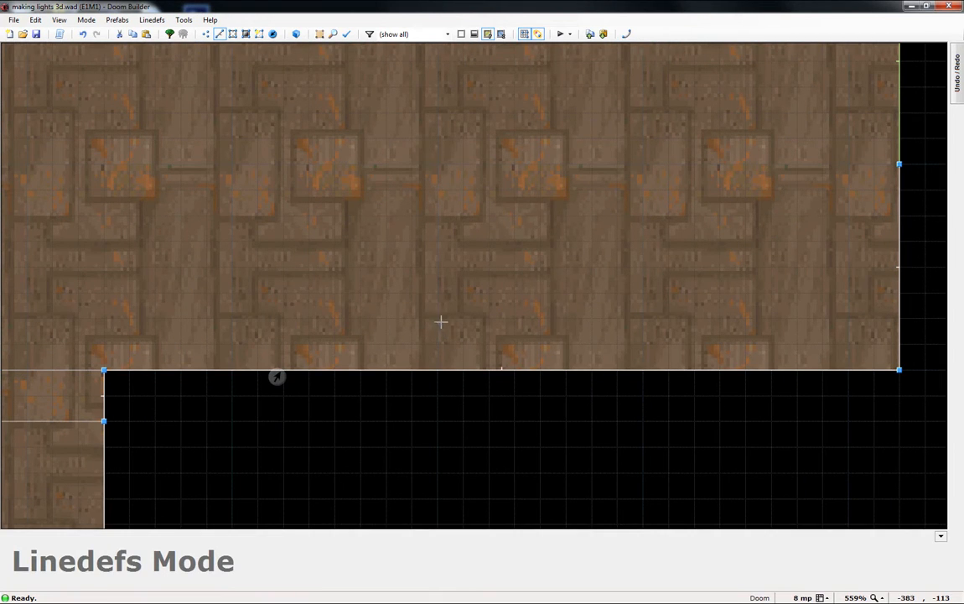
pyautogui.press('Insert')
pyautogui.click(642, 319)
pyautogui.click(642, 344)
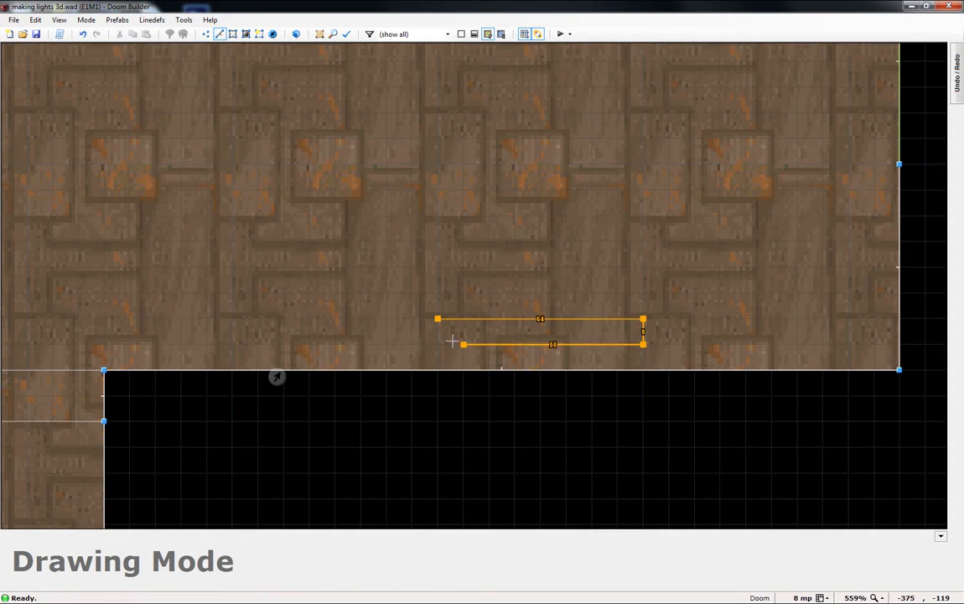
pyautogui.click(436, 344)
pyautogui.click(437, 318)
# Step: Raise the floor of the new 64 by 8 sector to height 88 in 3D view
pyautogui.press('w')
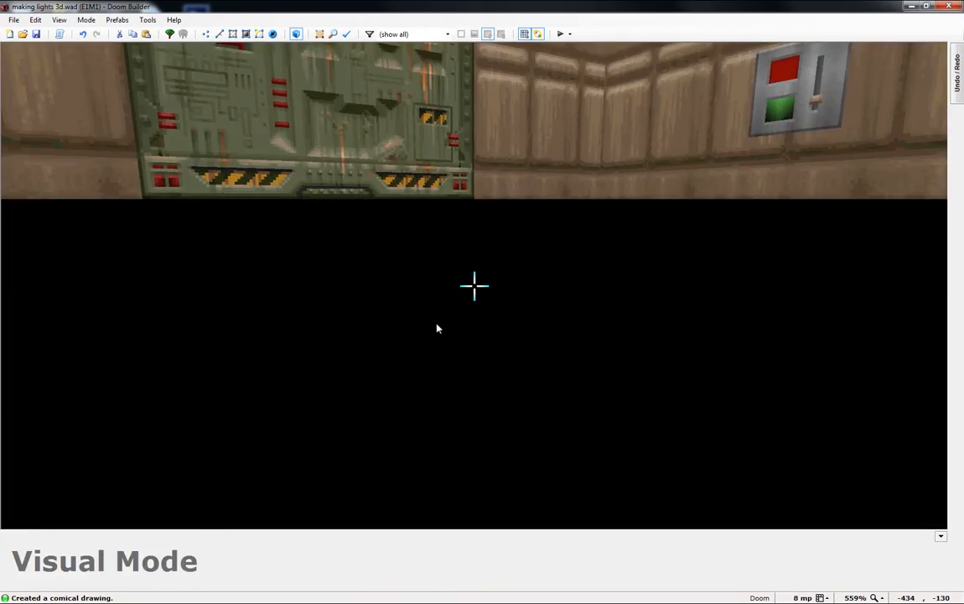
pyautogui.press('d')
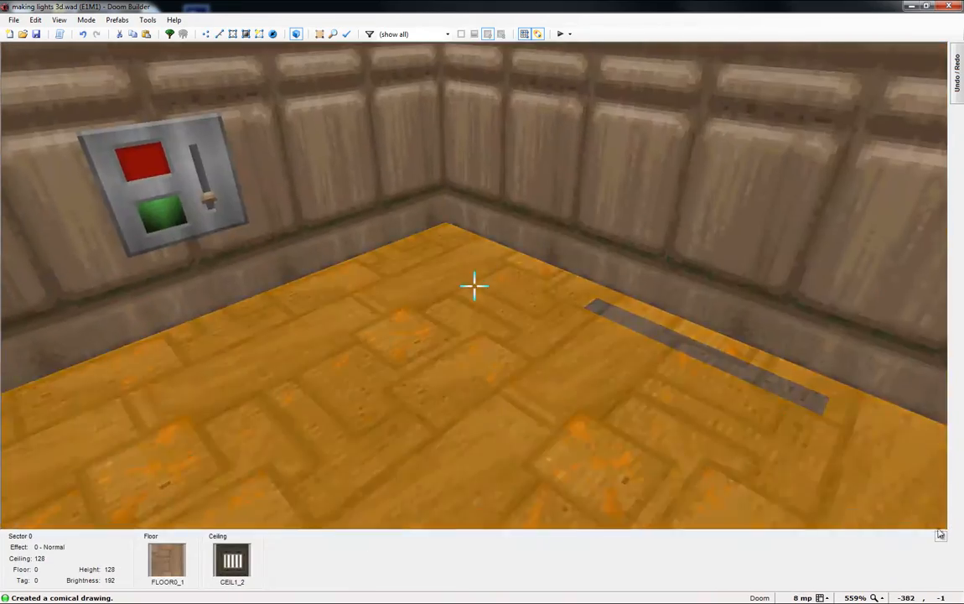
pyautogui.click(474, 286)
pyautogui.scroll(8, 474, 286)
pyautogui.scroll(5, 877, 455)
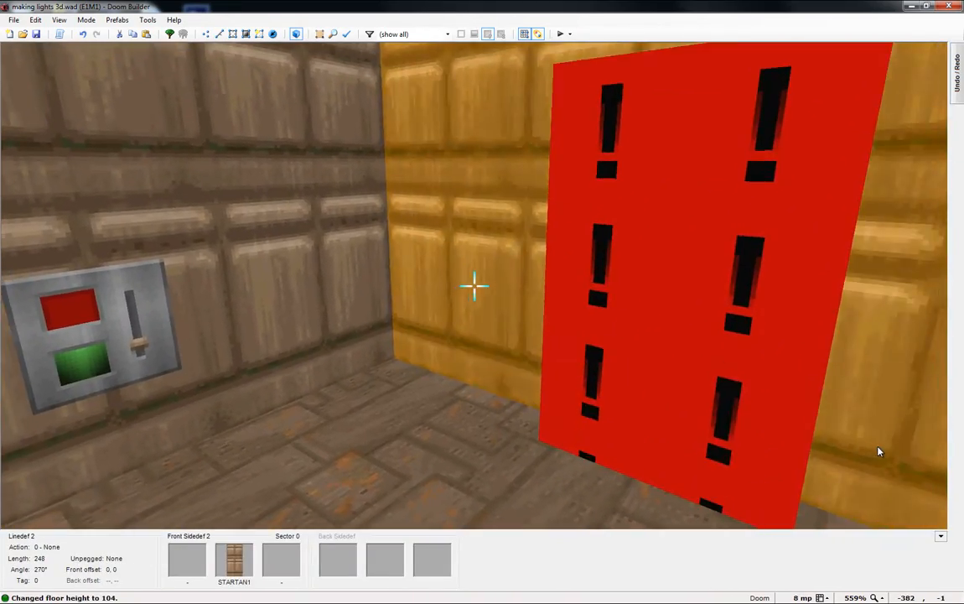
pyautogui.scroll(-2, 940, 460)
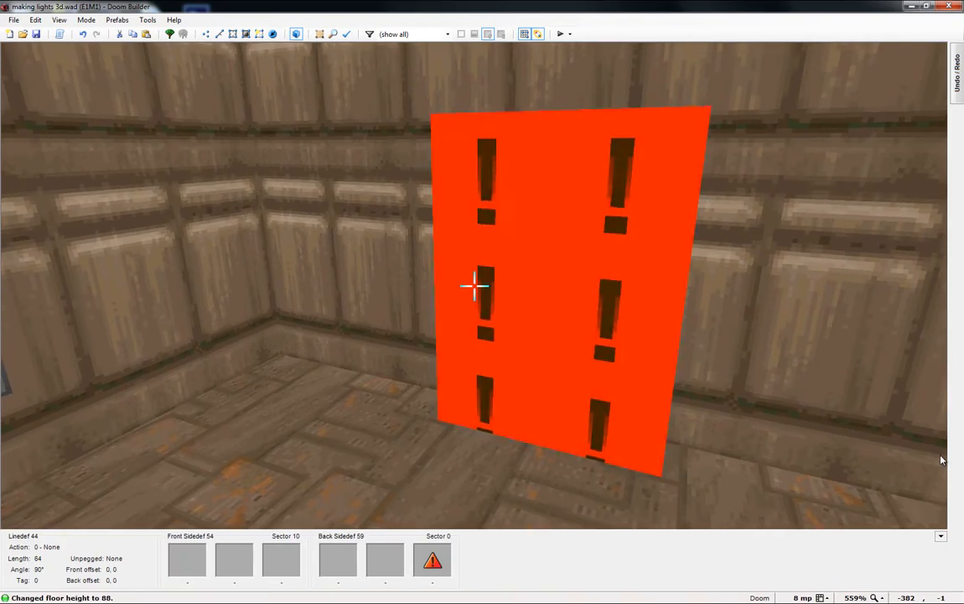
# Step: Apply the SW2STON2 switch texture to the lower part of the raised block's room-facing side
pyautogui.press('d')
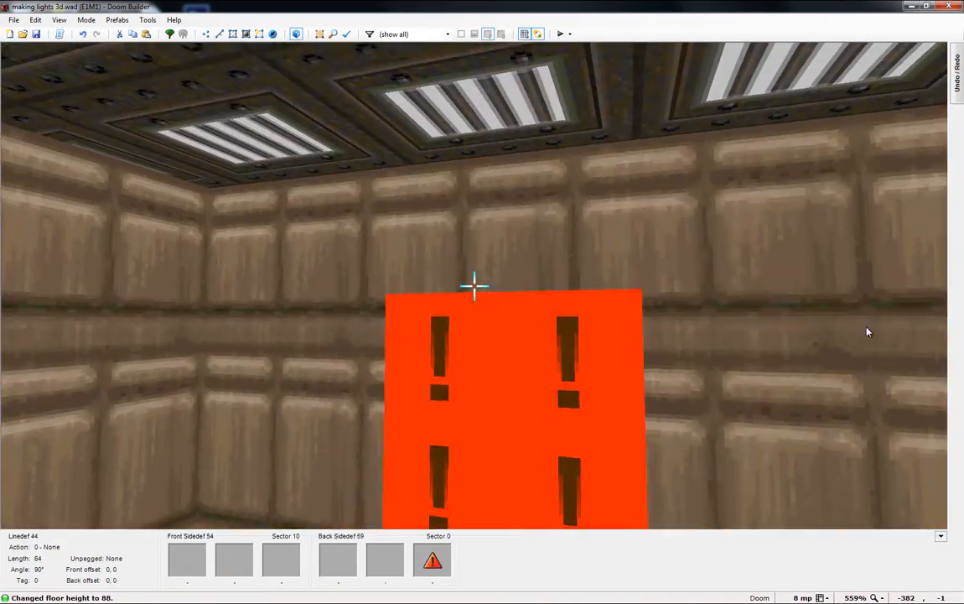
pyautogui.press('e')
pyautogui.press('d')
pyautogui.press('e')
pyautogui.click(764, 444)
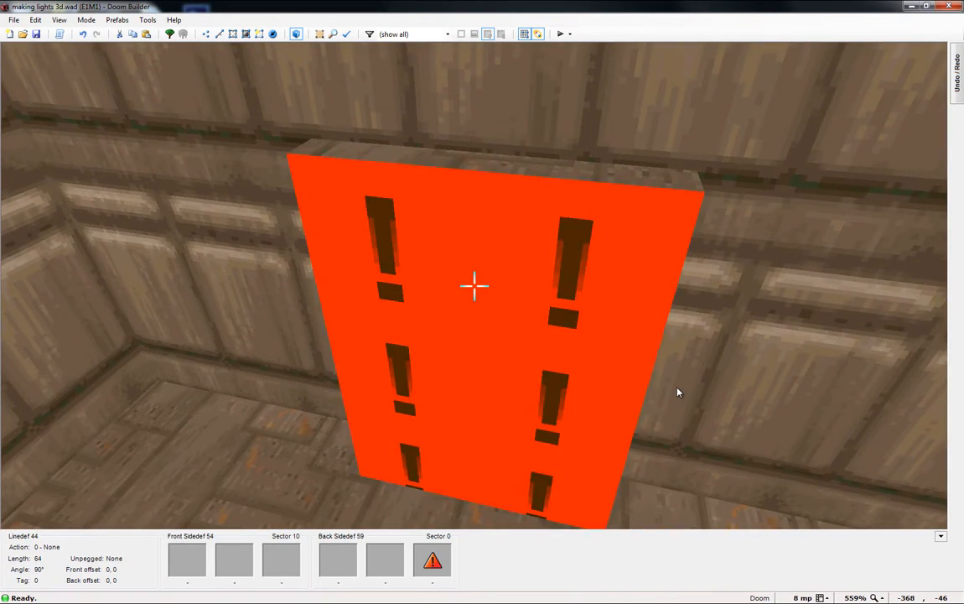
pyautogui.rightClick(679, 392)
pyautogui.click(403, 195)
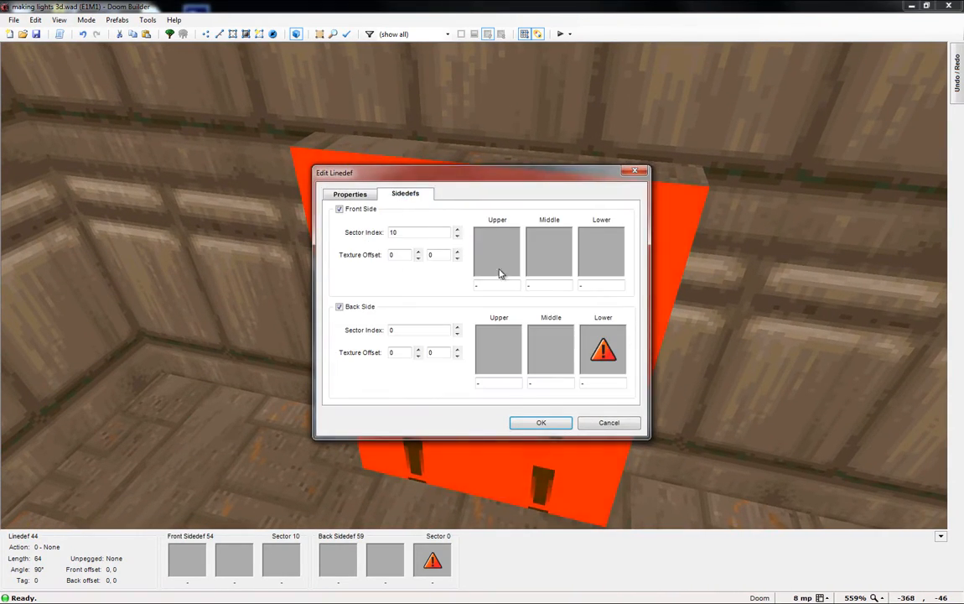
pyautogui.click(609, 344)
pyautogui.click(263, 328)
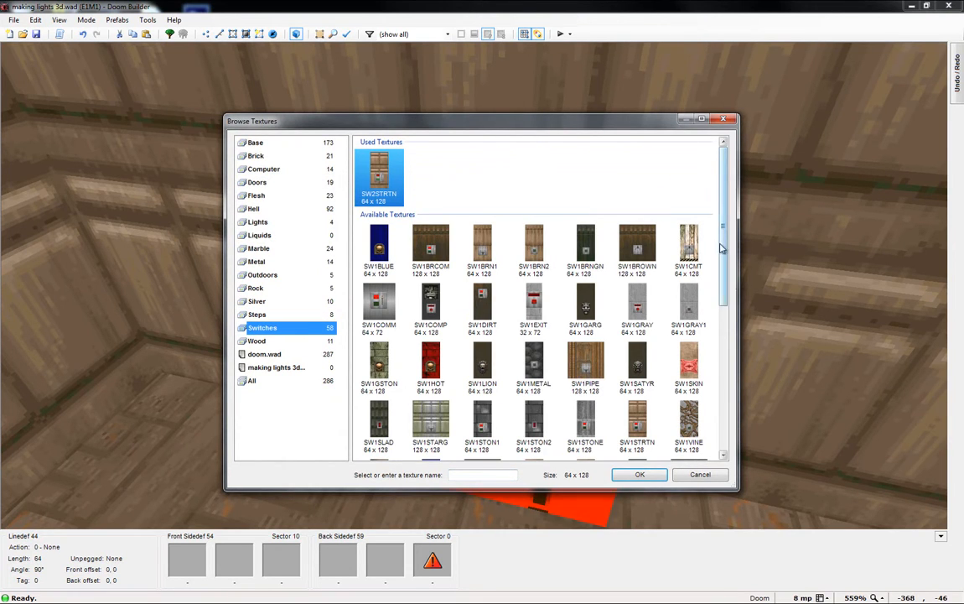
pyautogui.moveTo(722, 248); pyautogui.dragTo(703, 397)
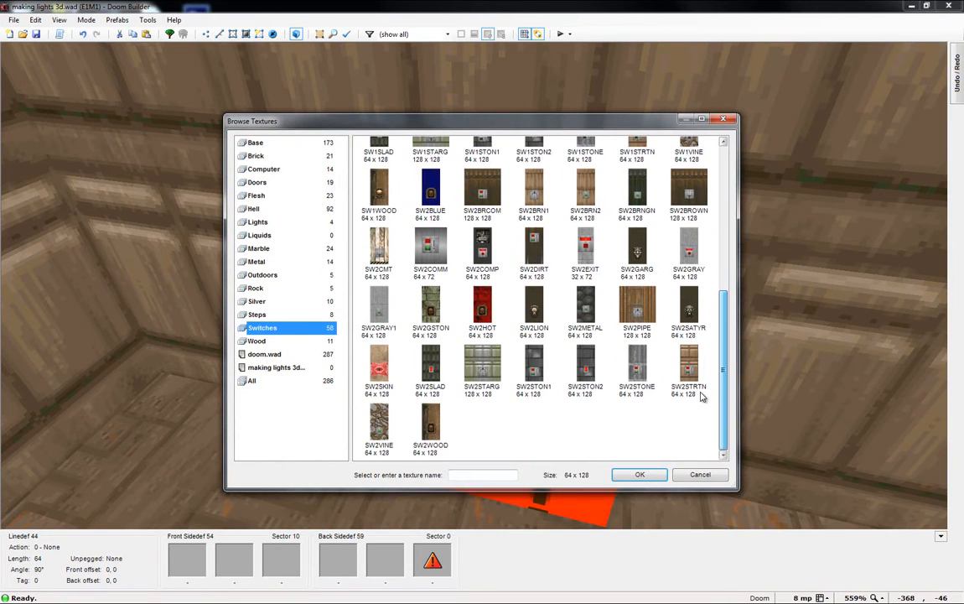
pyautogui.click(635, 366)
pyautogui.click(584, 377)
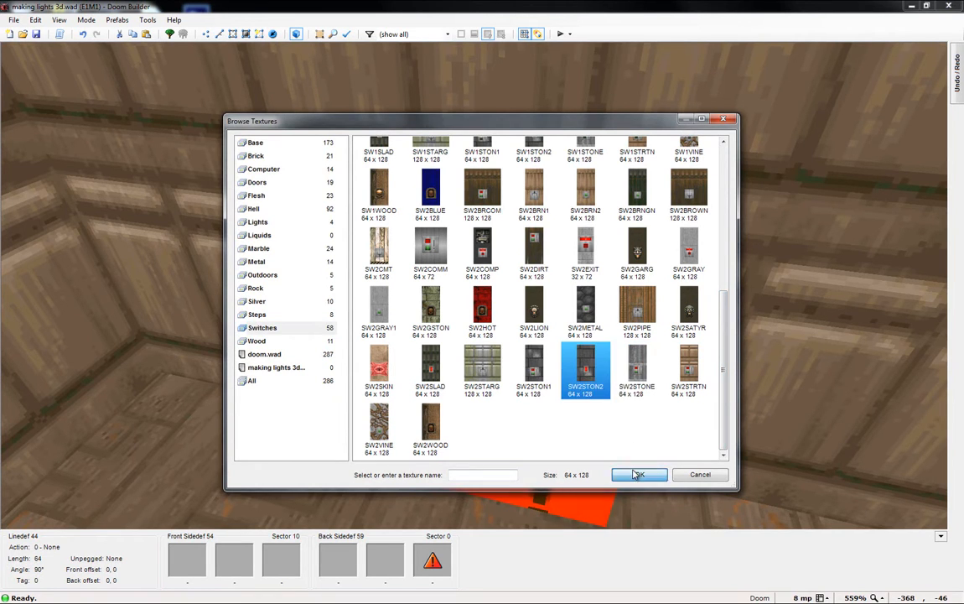
pyautogui.click(637, 474)
pyautogui.click(539, 425)
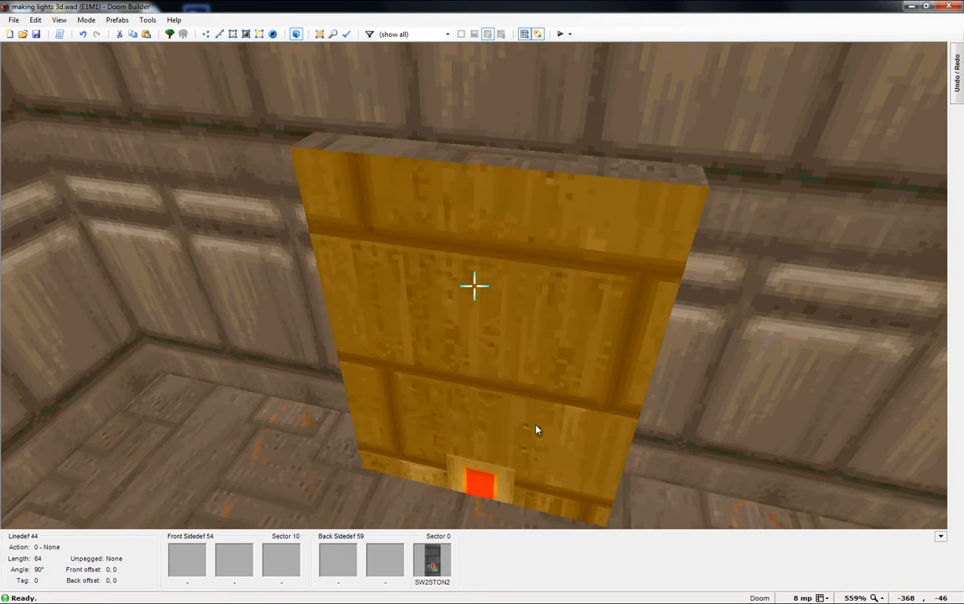
# Step: Copy the SW2STON2 texture and flood-fill it onto the raised block's remaining untextured sides
pyautogui.hotkey('ctrl', 'c')
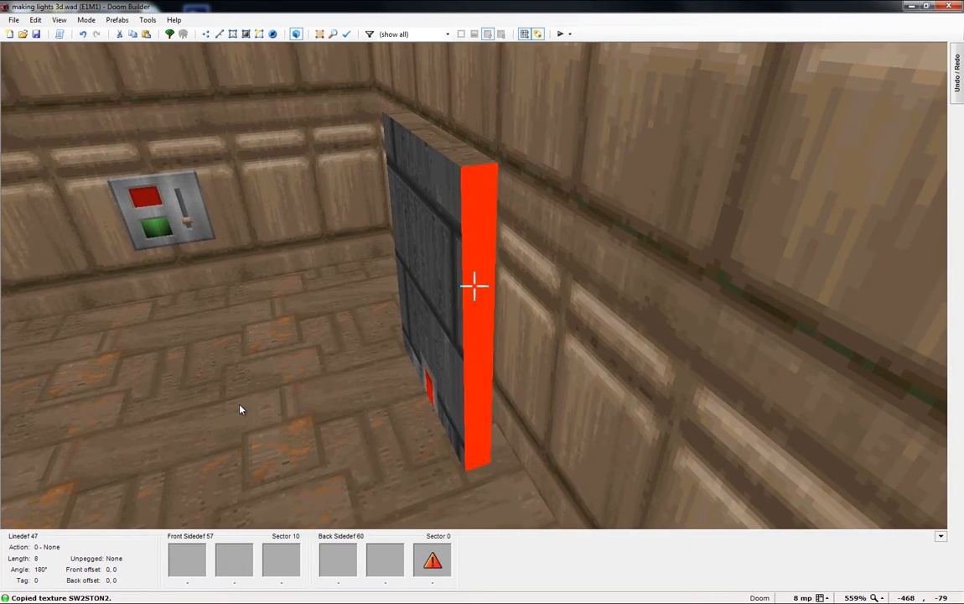
pyautogui.hotkey('ctrl', 'shift', 'v')
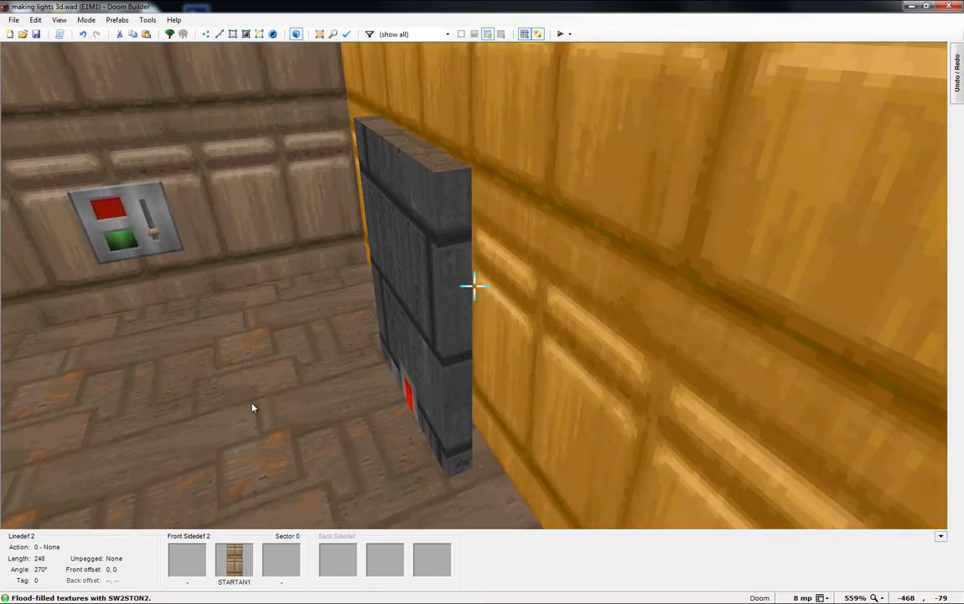
pyautogui.press('s')
pyautogui.press('s')
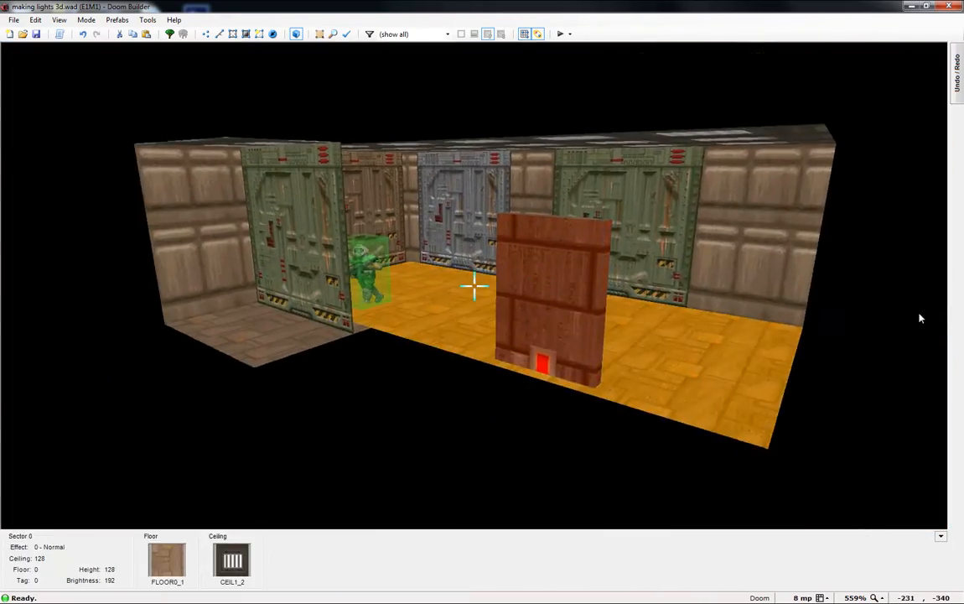
# Step: Shift the switch texture on the block's room-facing side to a vertical offset of 54 and return to the 2D map
pyautogui.press('f')
pyautogui.press('e')
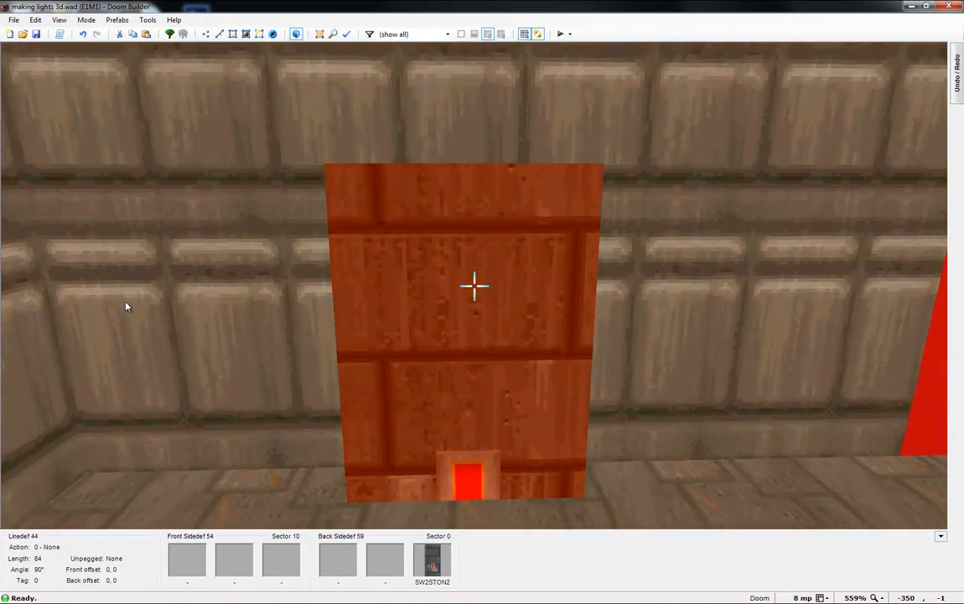
pyautogui.press('Up')
pyautogui.press('Up')
pyautogui.press('Up')
pyautogui.press('Up')
pyautogui.press('Up')
pyautogui.press('Up')
pyautogui.press('Up')
pyautogui.press('Up')
pyautogui.press('Up')
pyautogui.press('Up')
pyautogui.press('Up')
pyautogui.press('Up')
pyautogui.press('Up')
pyautogui.press('Up')
pyautogui.press('Up')
pyautogui.press('Up')
pyautogui.press('Up')
pyautogui.press('Up')
pyautogui.press('Up')
pyautogui.press('Up')
pyautogui.press('Up')
pyautogui.press('Up')
pyautogui.press('Up')
pyautogui.press('Up')
pyautogui.press('Up')
pyautogui.press('Up')
pyautogui.press('Up')
pyautogui.press('Up')
pyautogui.press('Up')
pyautogui.press('Up')
pyautogui.press('Up')
pyautogui.press('Up')
pyautogui.press('Up')
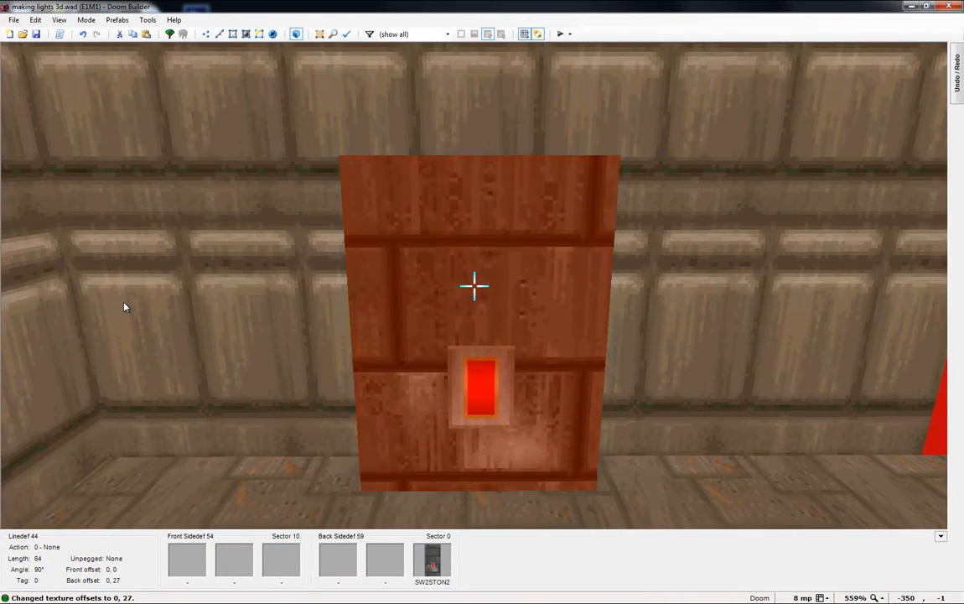
pyautogui.press('Down')
pyautogui.press('Down')
pyautogui.press('Down')
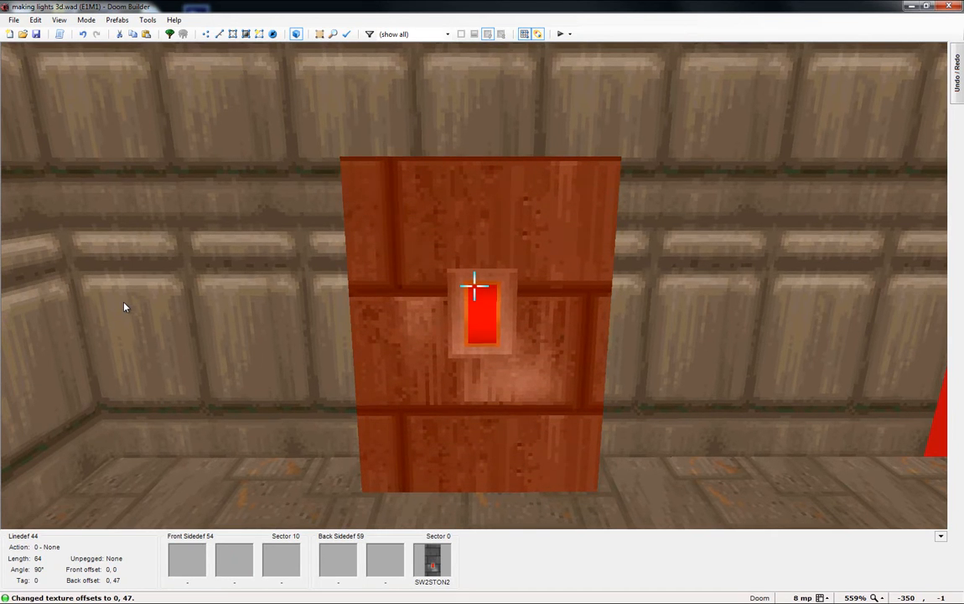
pyautogui.press('Up')
pyautogui.press('Up')
pyautogui.press('Up')
pyautogui.press('Up')
pyautogui.press('Up')
pyautogui.press('Up')
pyautogui.press('Up')
pyautogui.press('Up')
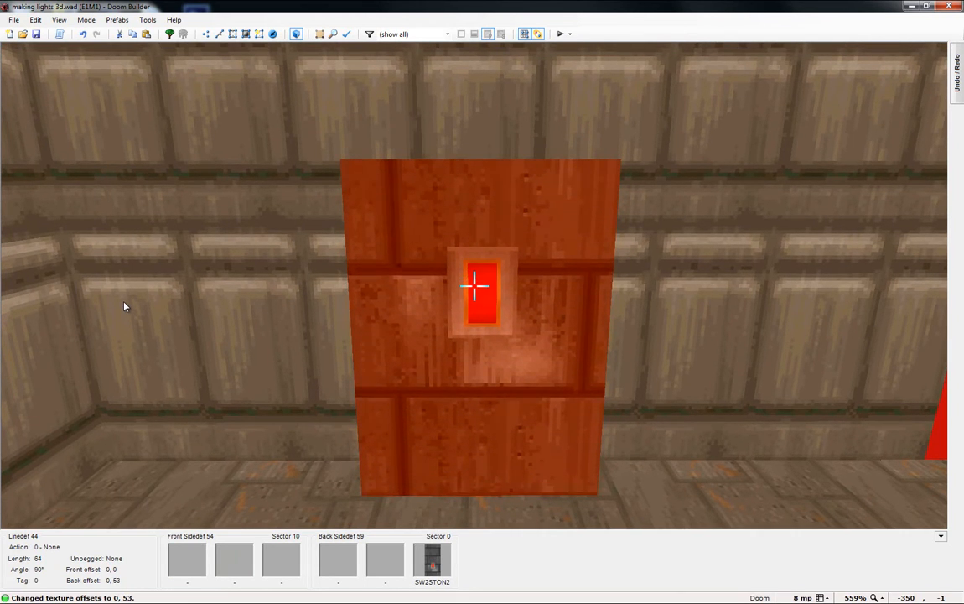
pyautogui.press('Down')
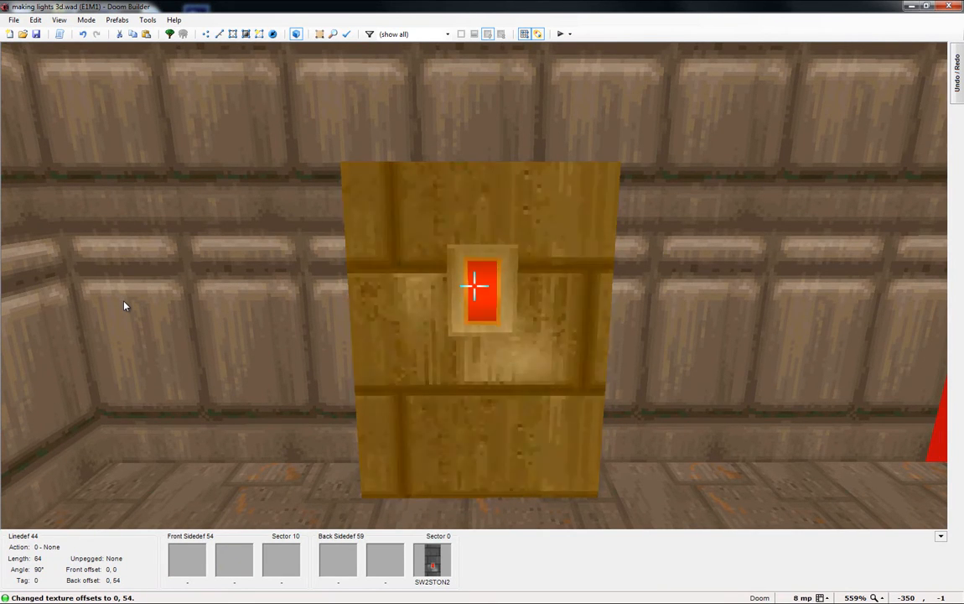
pyautogui.press('q')
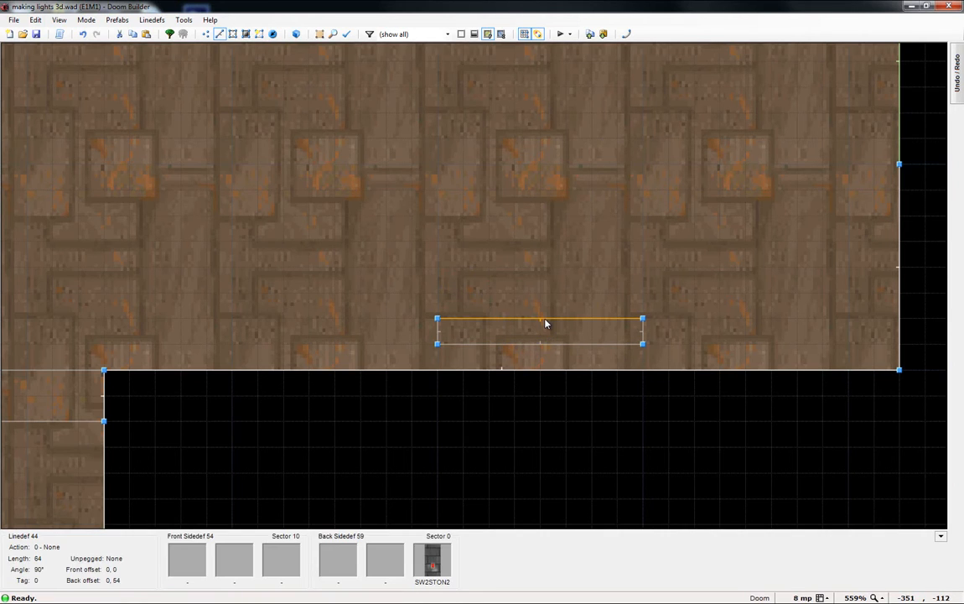
# Step: Flip the switch sector's north linedef to face the large room, and paste a copy of the sector about 24 units to its west
pyautogui.press('f')
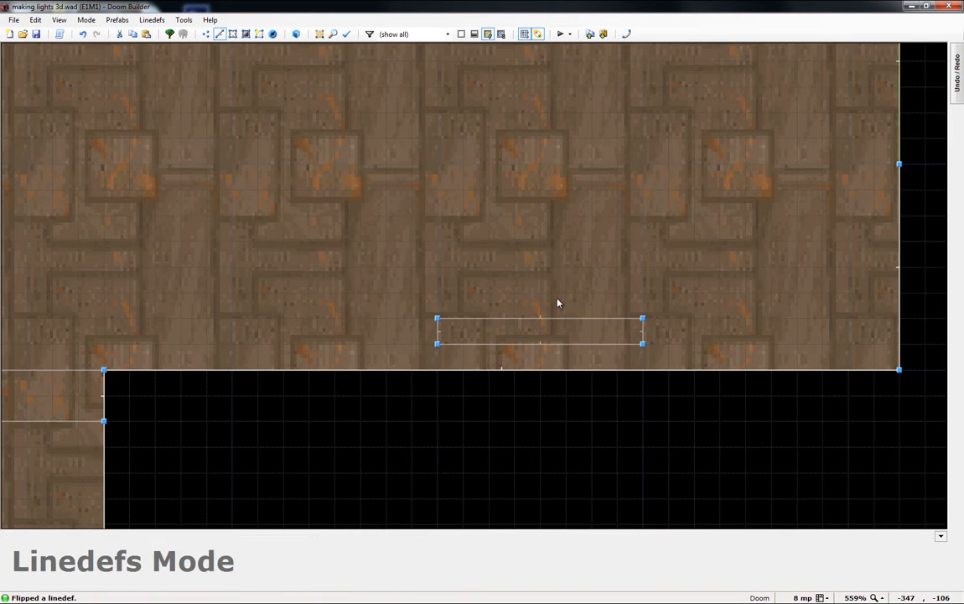
pyautogui.press('s')
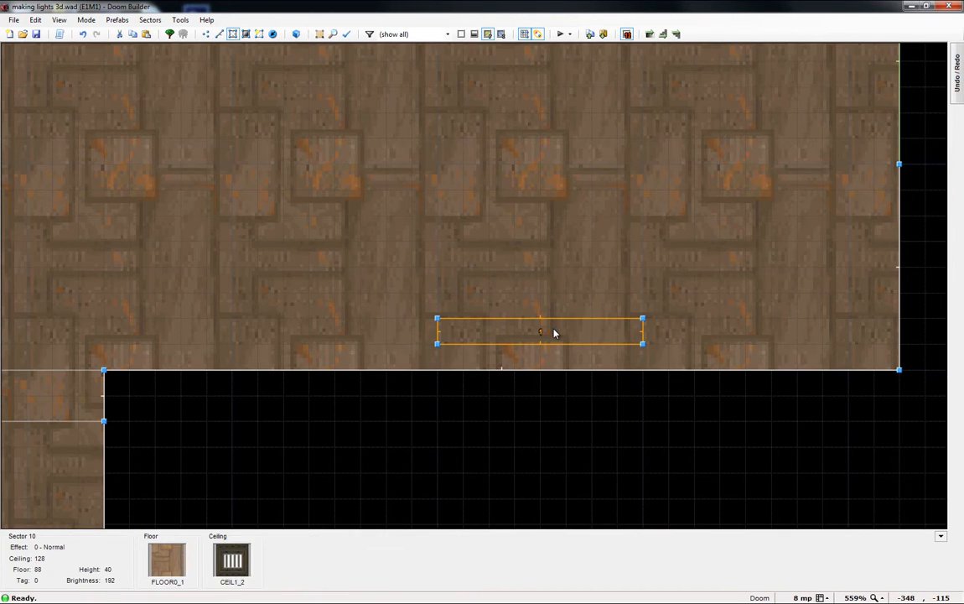
pyautogui.click(553, 333)
pyautogui.hotkey('ctrl', 'c')
pyautogui.hotkey('ctrl', 'v')
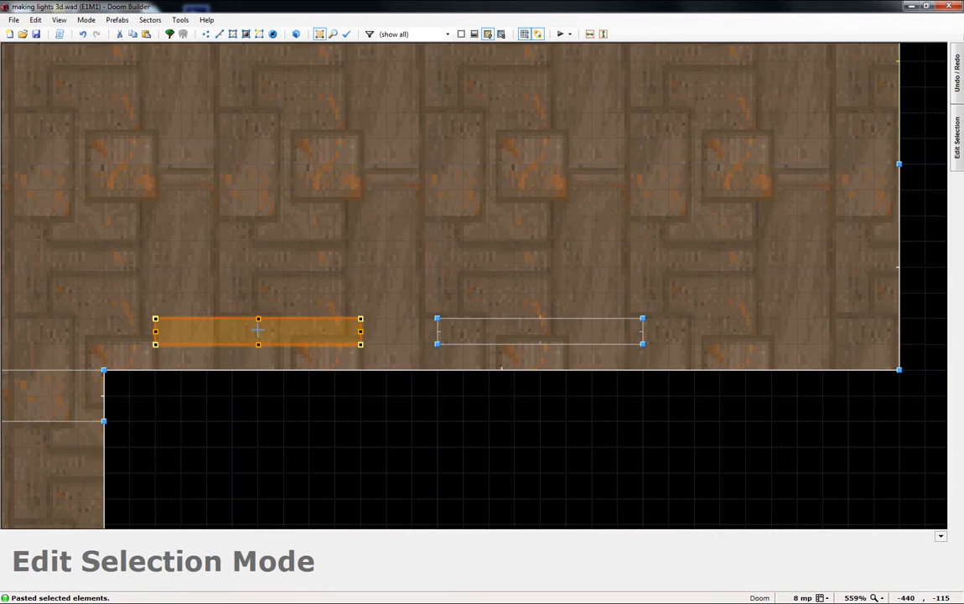
pyautogui.click(385, 373)
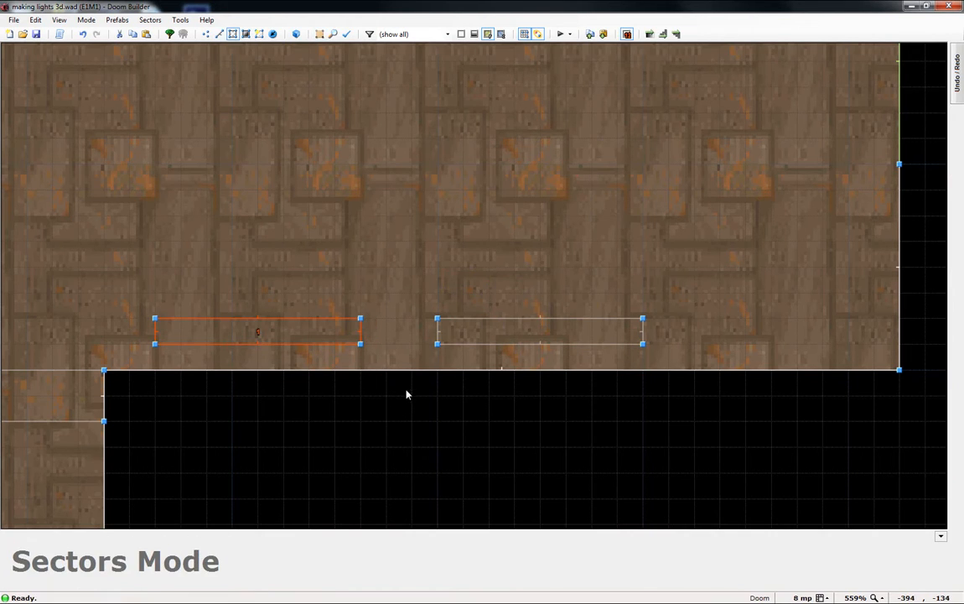
pyautogui.click(406, 394)
# Step: Flip the north linedef of the eastern switch sector once more
pyautogui.press('l')
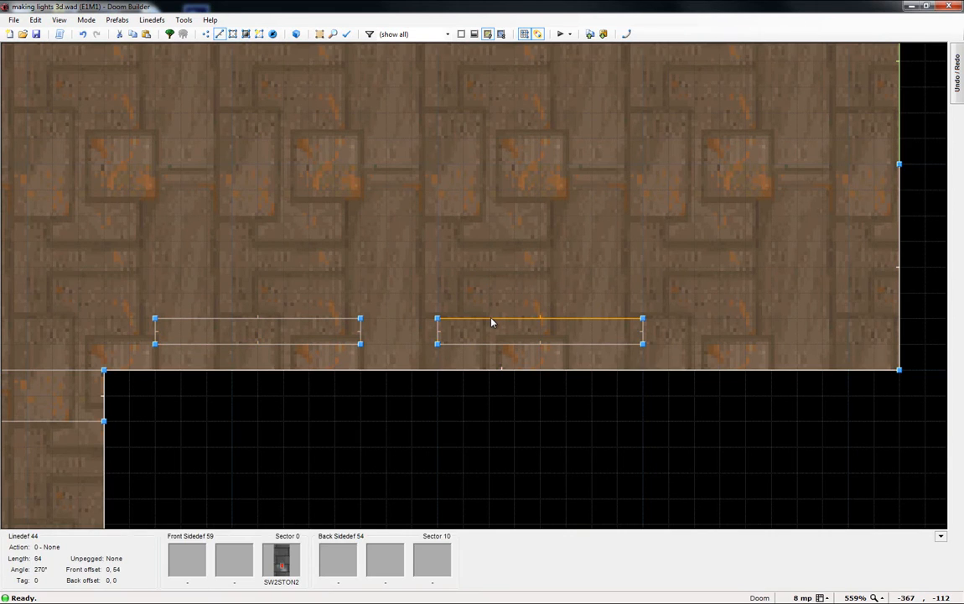
pyautogui.press('f')
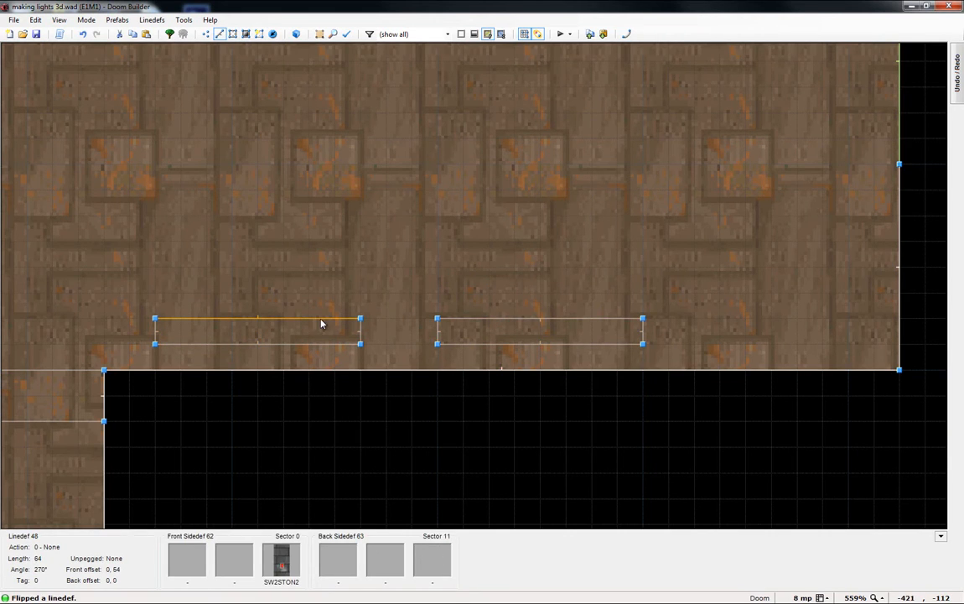
pyautogui.press('s')
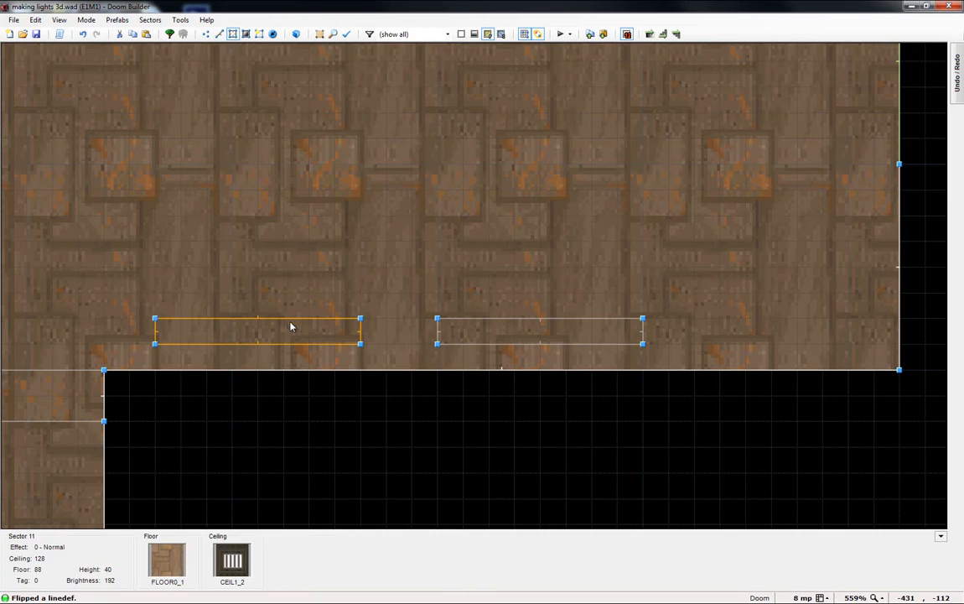
pyautogui.press('l')
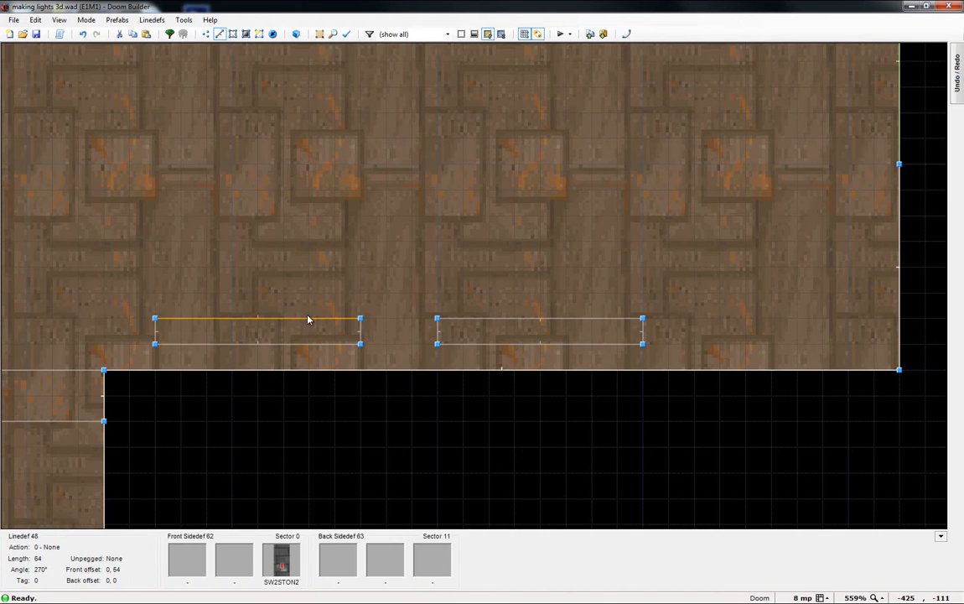
# Step: Assign action 63, SR Door Open Wait Close, to the north linedefs of both switch sectors
pyautogui.rightClick(308, 320)
pyautogui.click(643, 171)
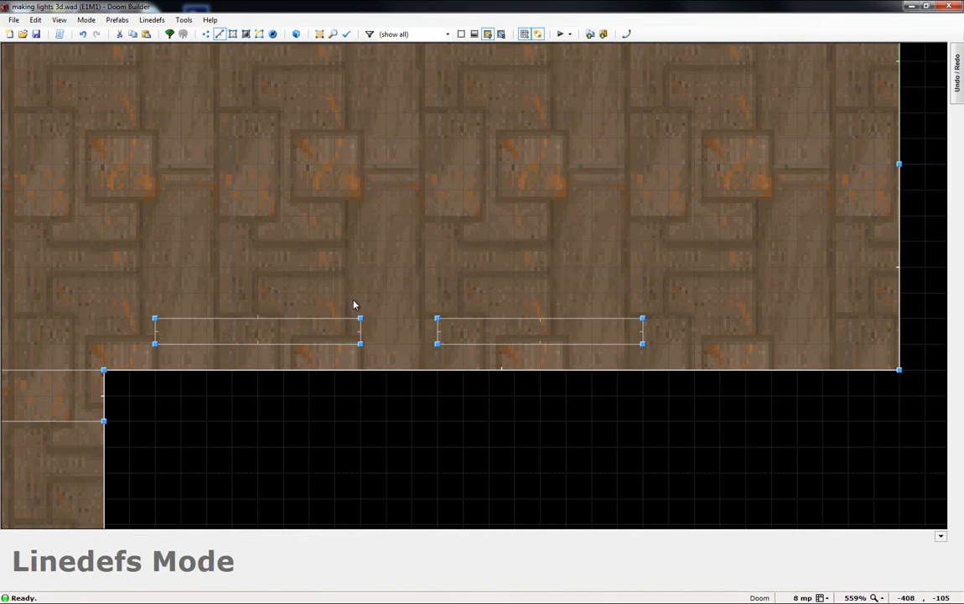
pyautogui.click(352, 318)
pyautogui.click(504, 322)
pyautogui.rightClick(505, 323)
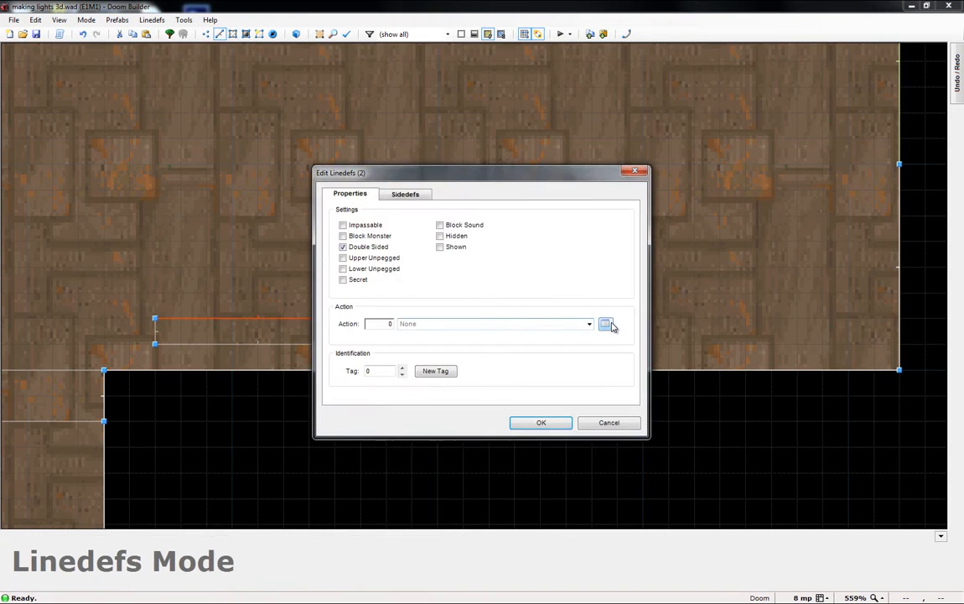
pyautogui.click(609, 324)
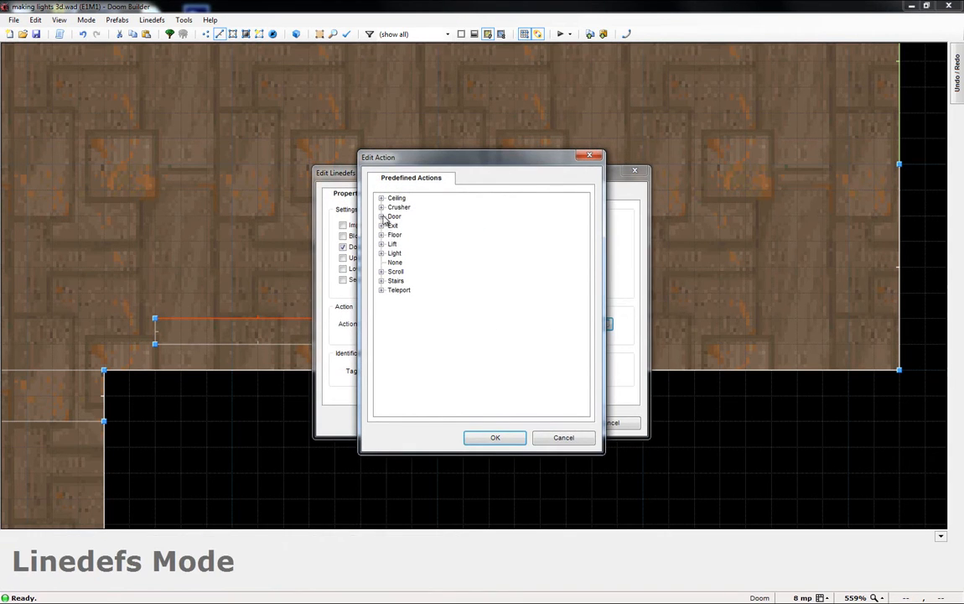
pyautogui.click(592, 156)
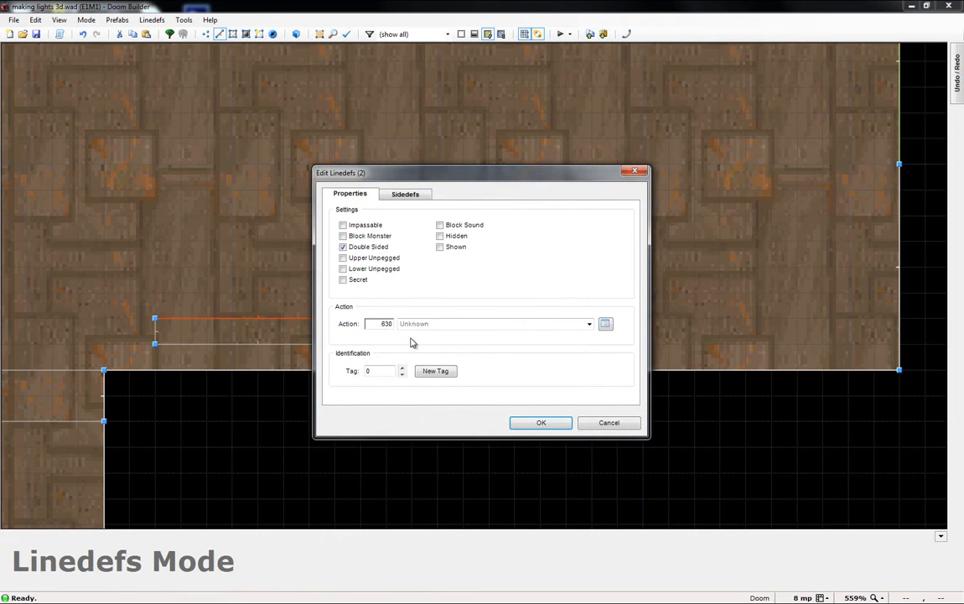
pyautogui.click(542, 423)
# Step: Set the tag of both switch linedefs to 1
pyautogui.scroll(-3, 699, 430)
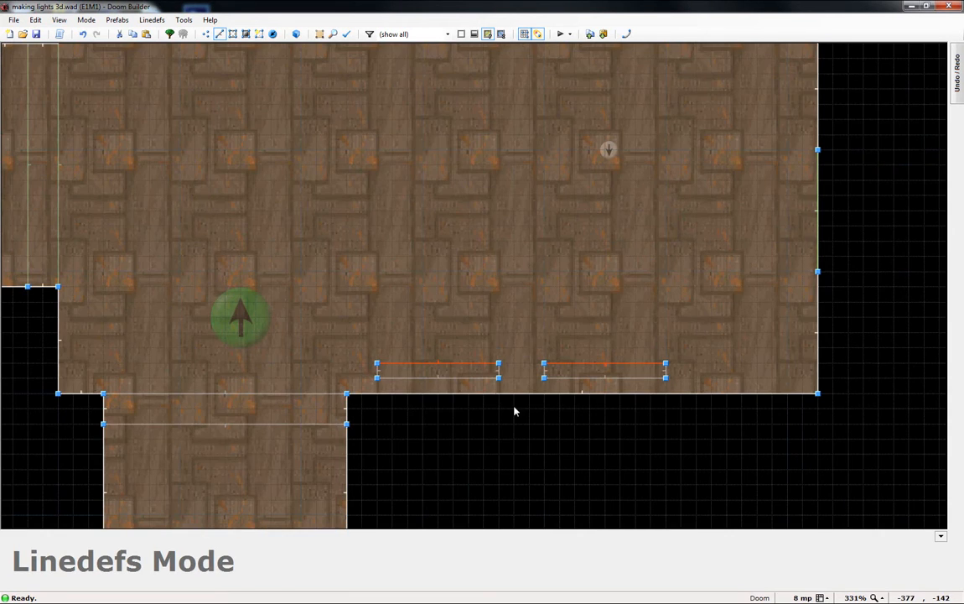
pyautogui.rightClick(455, 364)
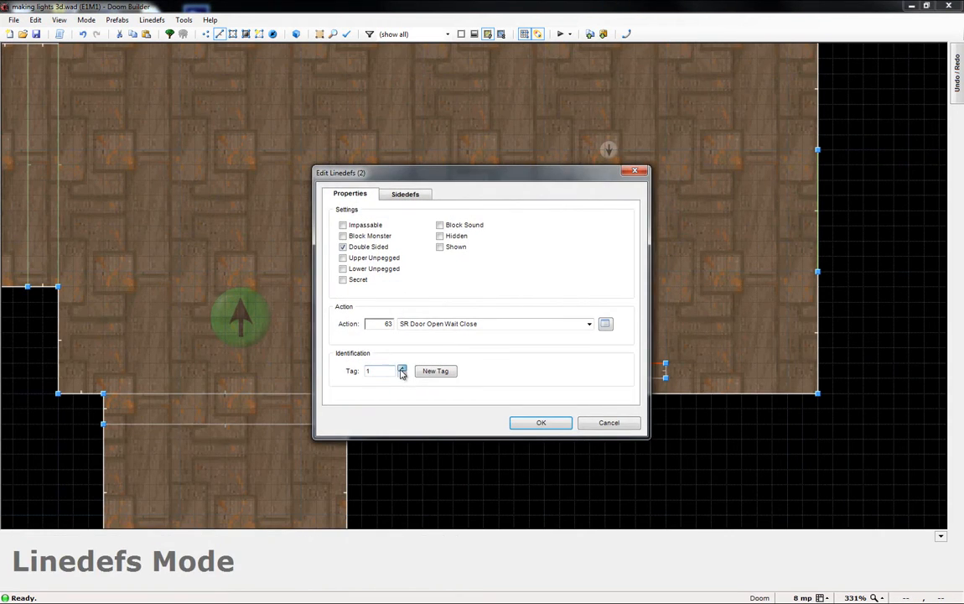
pyautogui.click(512, 423)
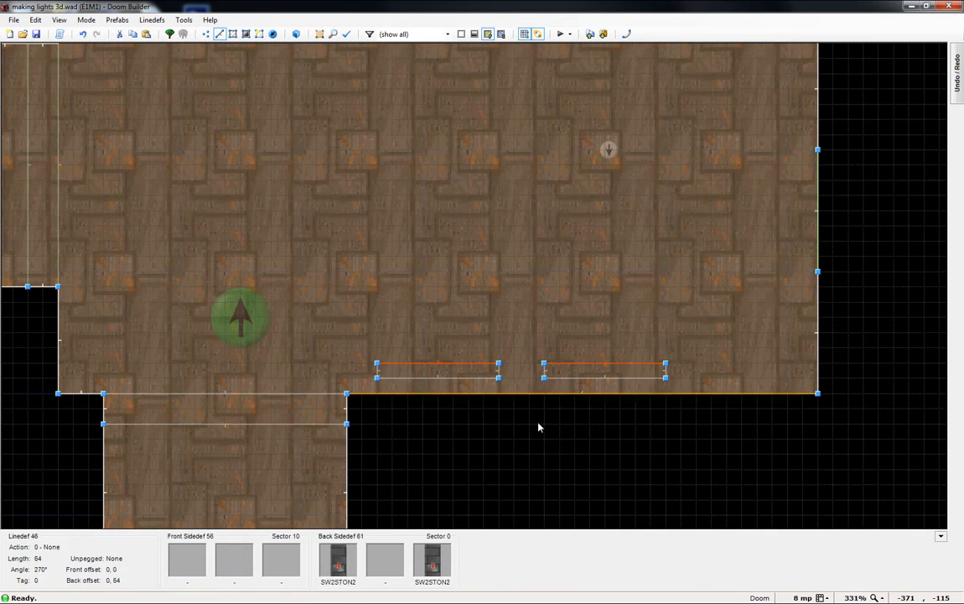
# Step: Clear the linedef selection and test the map in game, walking past the switches to the doors of the large room
pyautogui.click(516, 432)
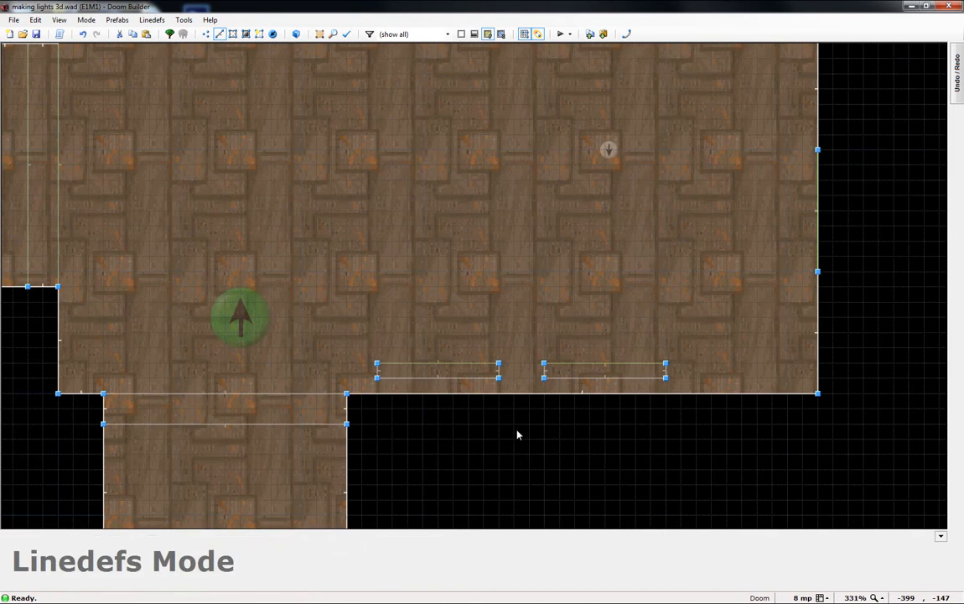
pyautogui.scroll(-3, 486, 434)
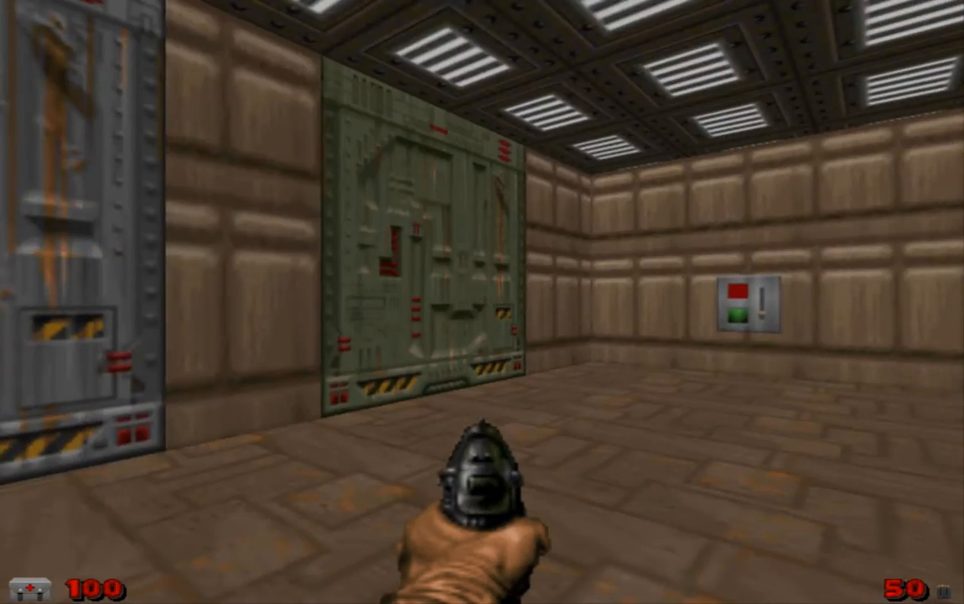
pyautogui.press('a')
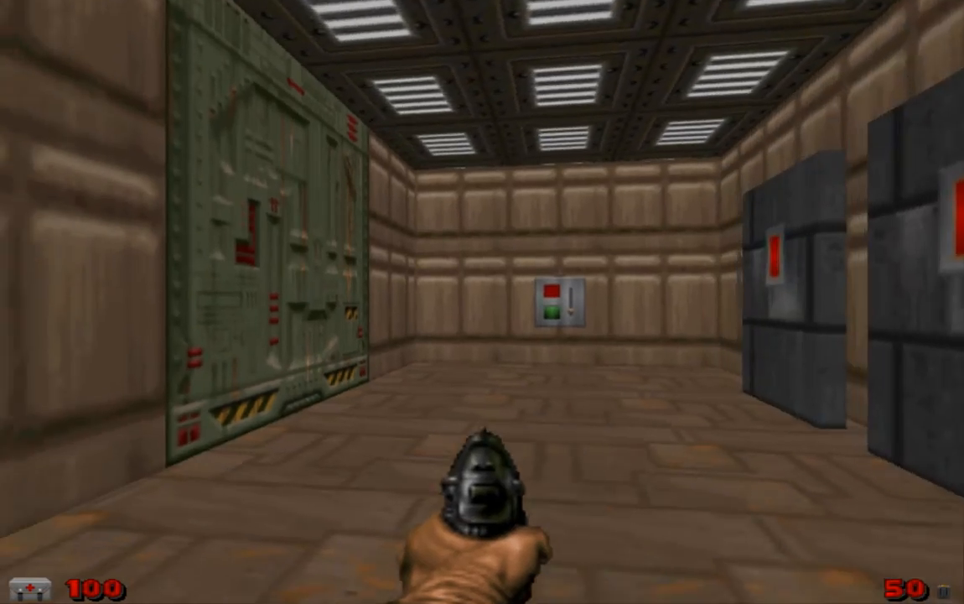
pyautogui.press('w')
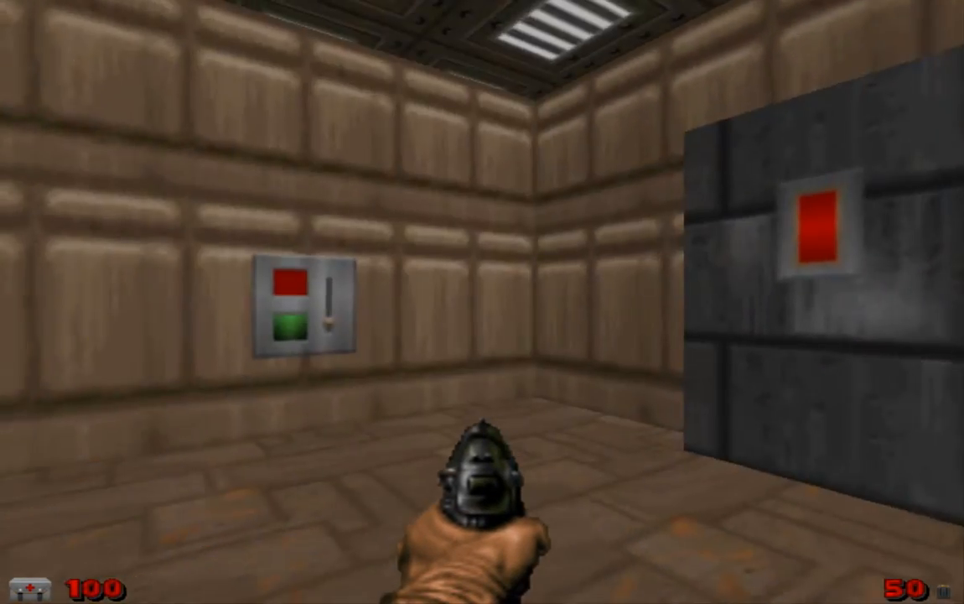
pyautogui.press('w')
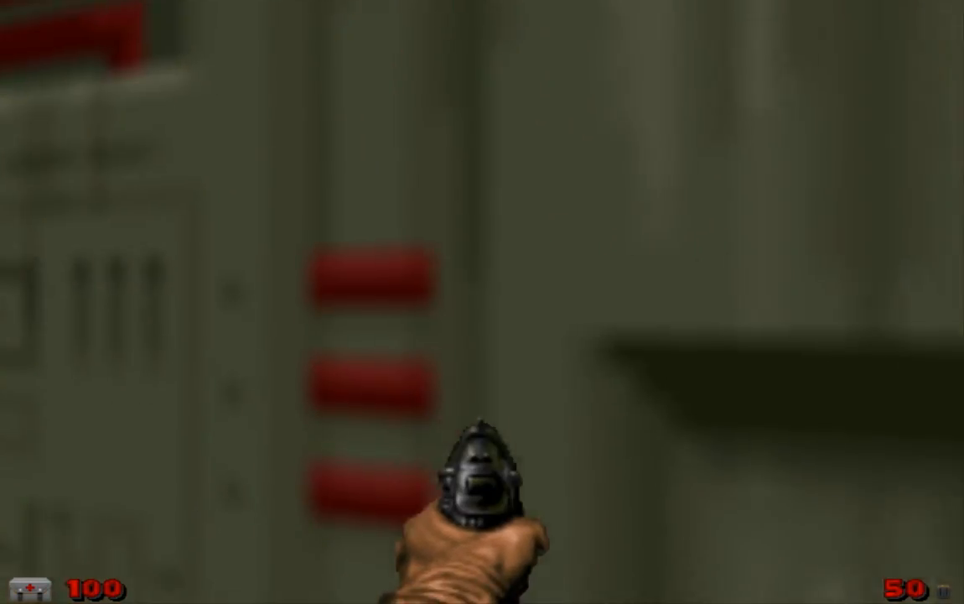
pyautogui.press('w')
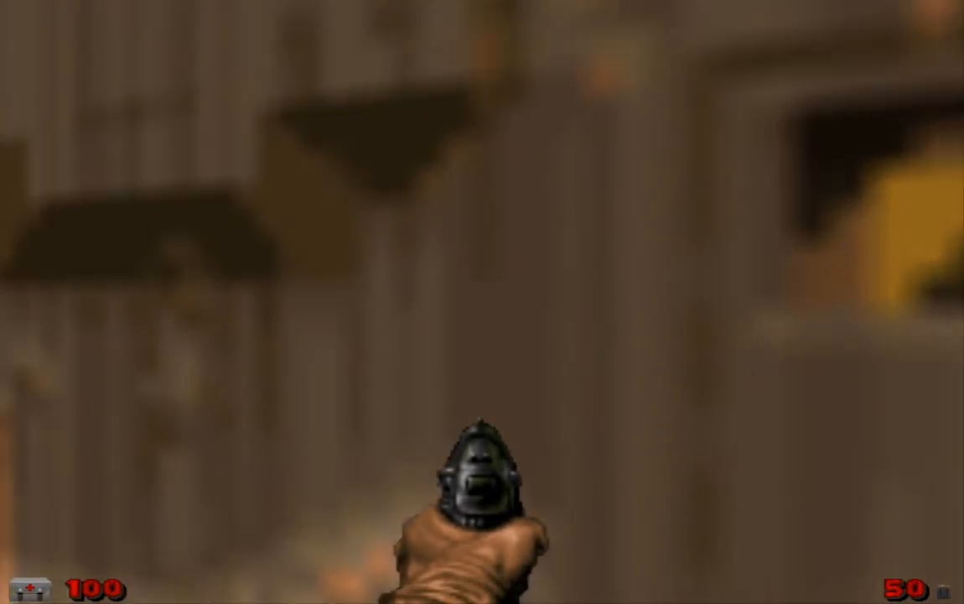
# Step: Try to open the brown door in the test run, and open the grey door beside it
pyautogui.press('space')
pyautogui.press('space')
pyautogui.press('space')
pyautogui.press('s')
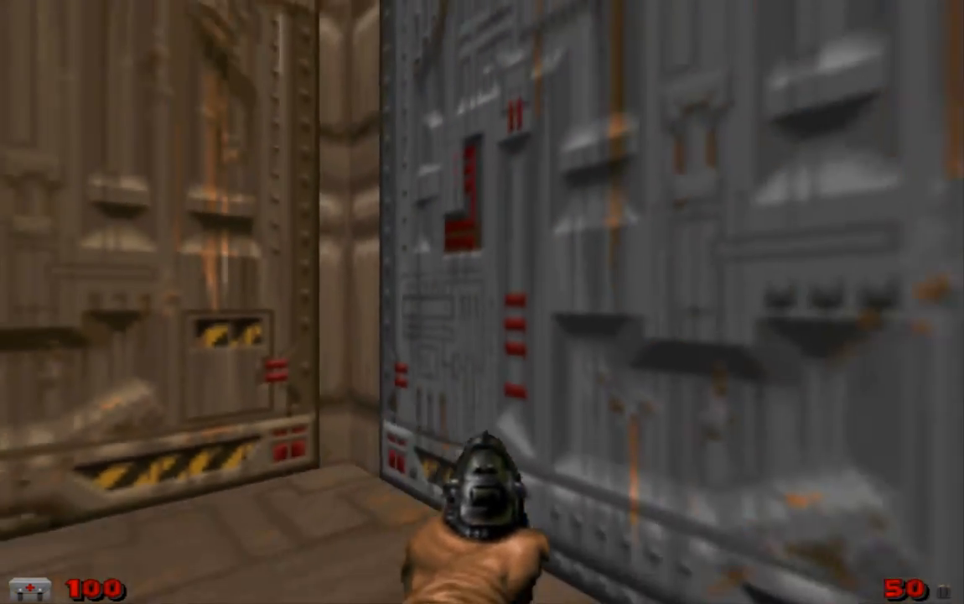
pyautogui.press('s')
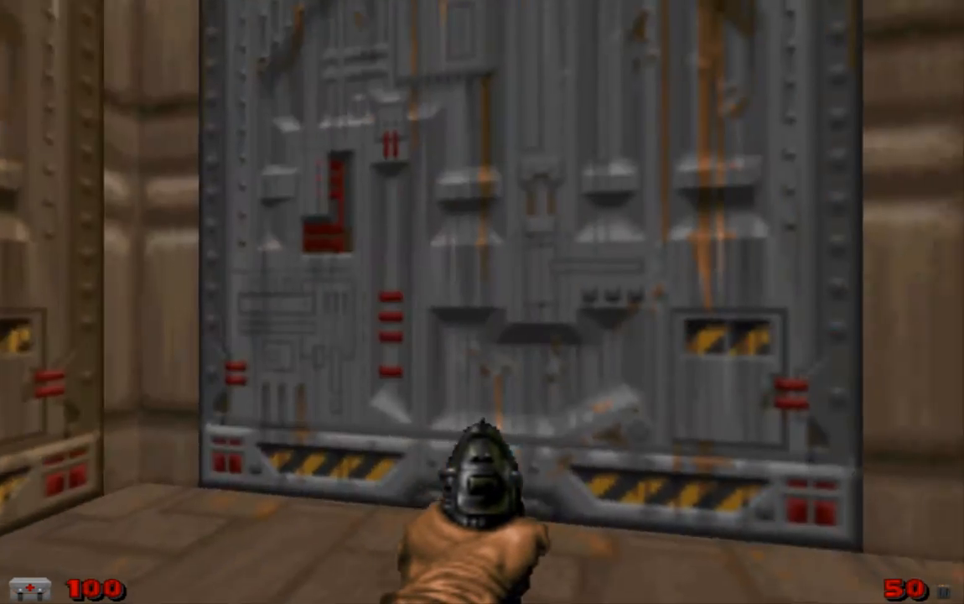
pyautogui.press('w')
pyautogui.press('space')
pyautogui.press('s')
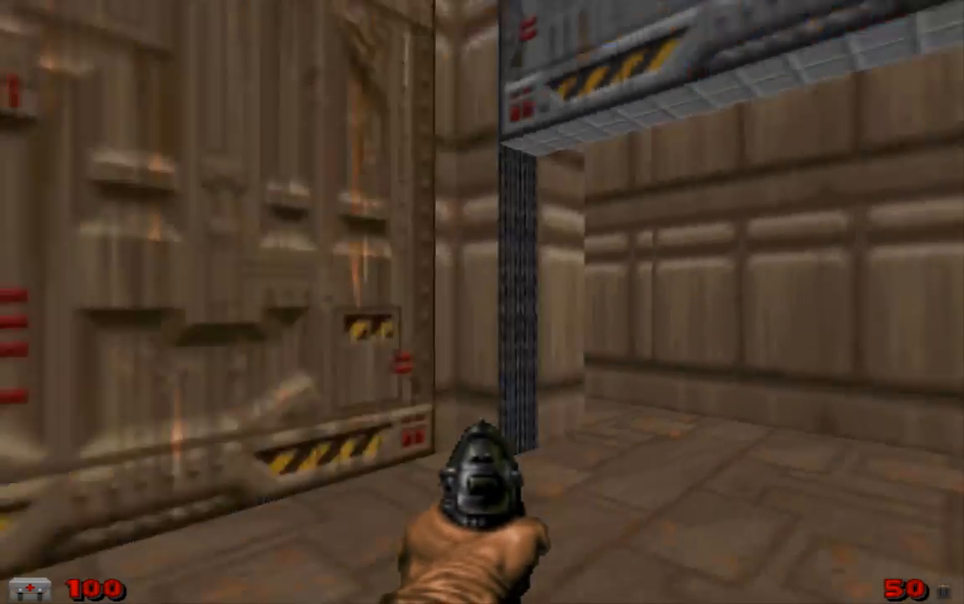
# Step: Walk up to the skull door, recheck the brown door, and try the green door by hand
pyautogui.press('w')
pyautogui.press('s')
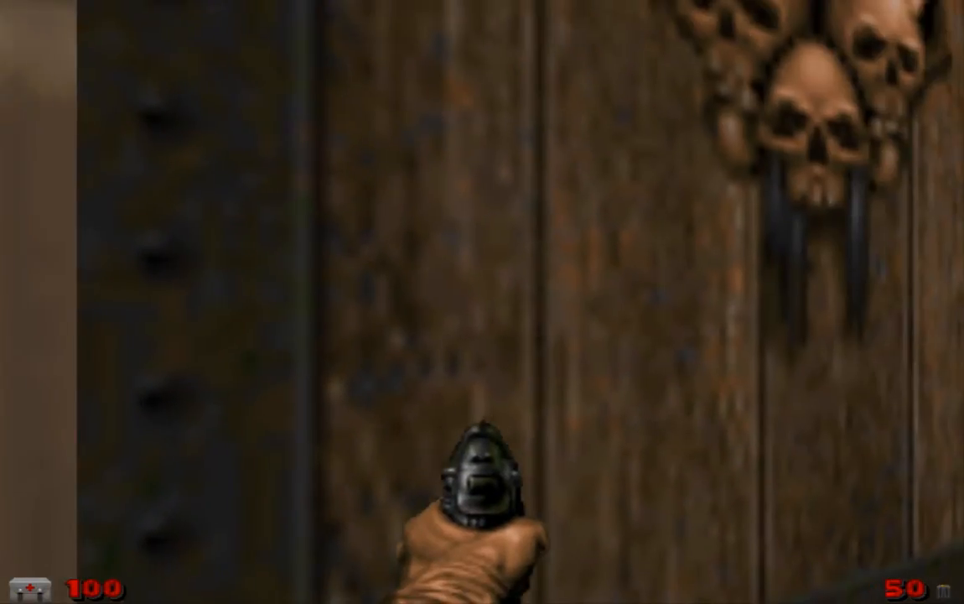
pyautogui.press('w')
pyautogui.press('w')
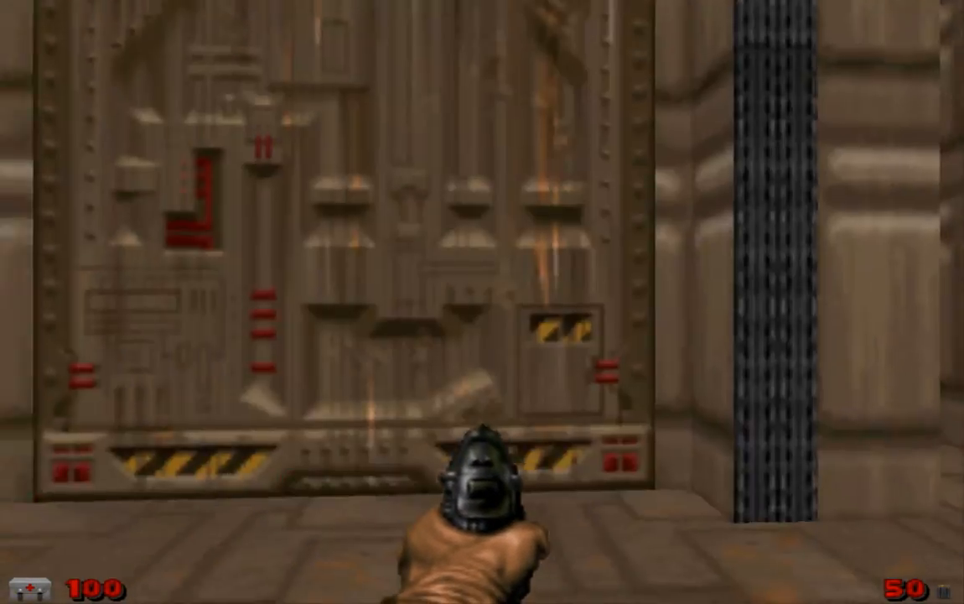
pyautogui.press('s')
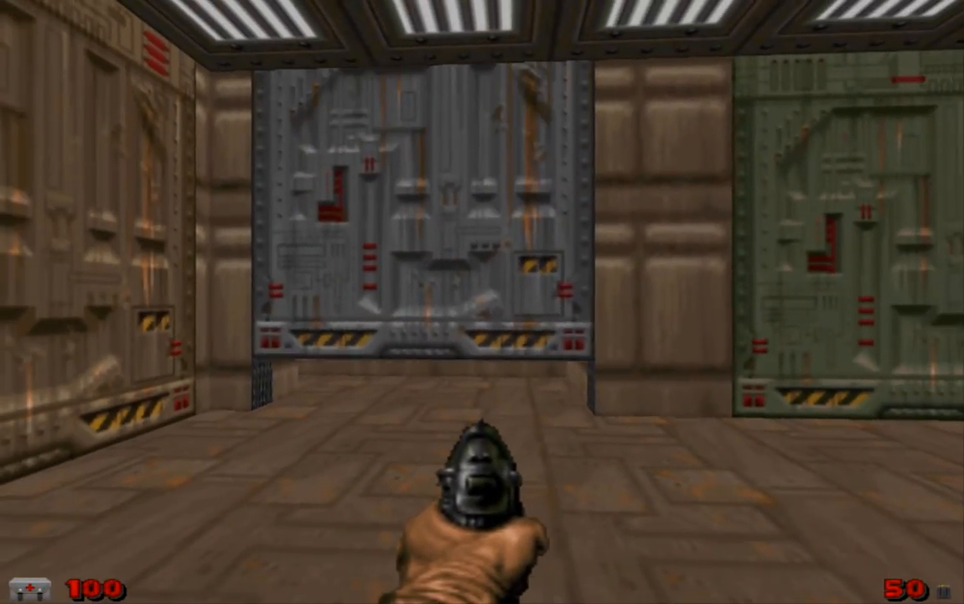
pyautogui.press('w')
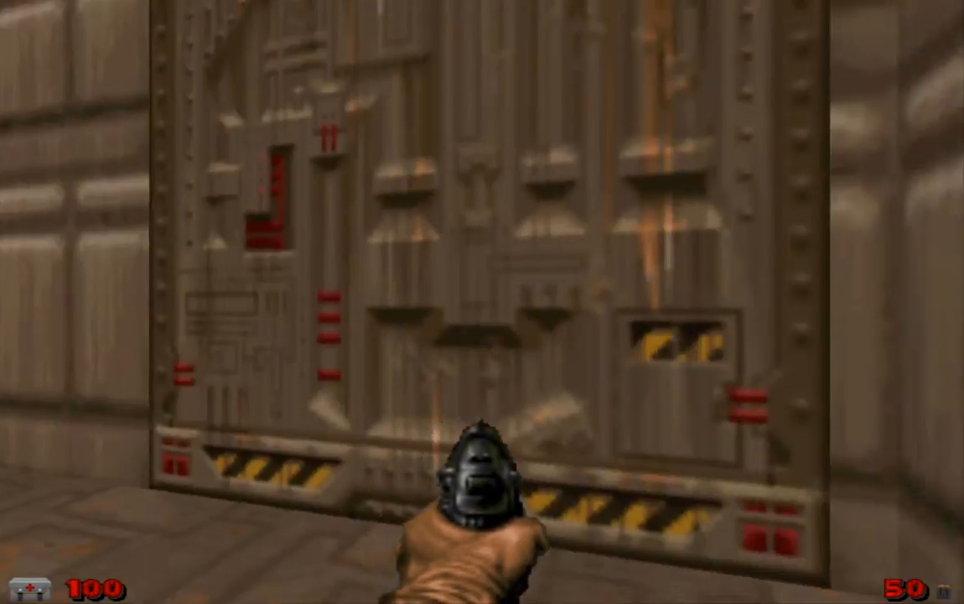
pyautogui.press('w')
pyautogui.press('w')
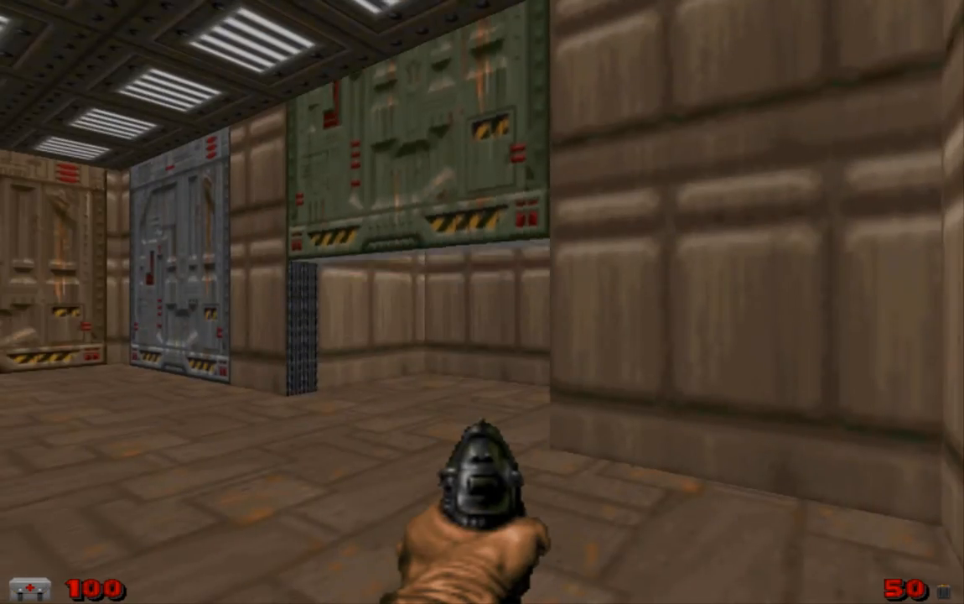
# Step: Shoot at the free-standing switches and the skull door, and activate the switch nearest that door to test its remote opening
pyautogui.press('w')
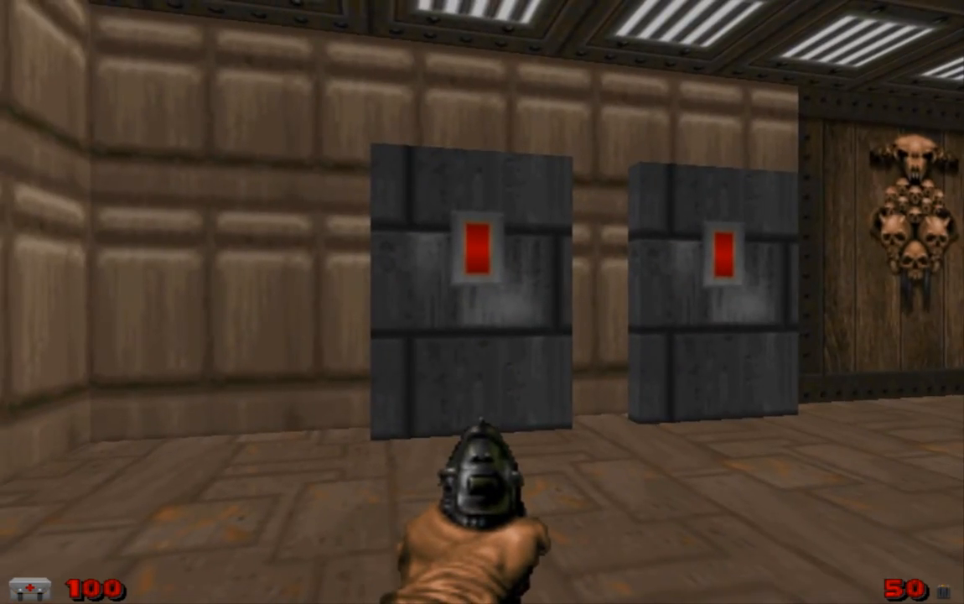
pyautogui.press('w')
pyautogui.press('s')
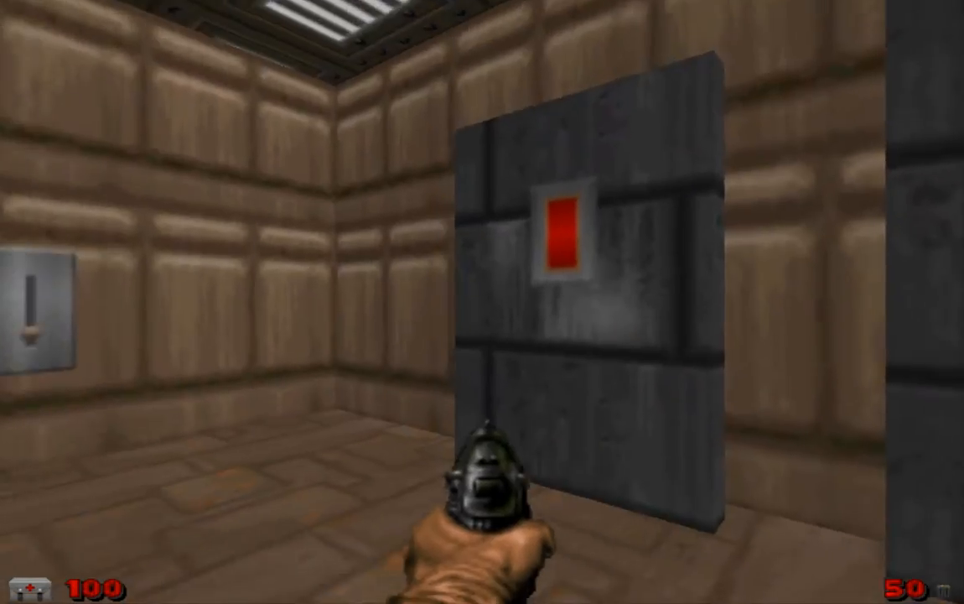
pyautogui.click(482, 302)
pyautogui.click(482, 302)
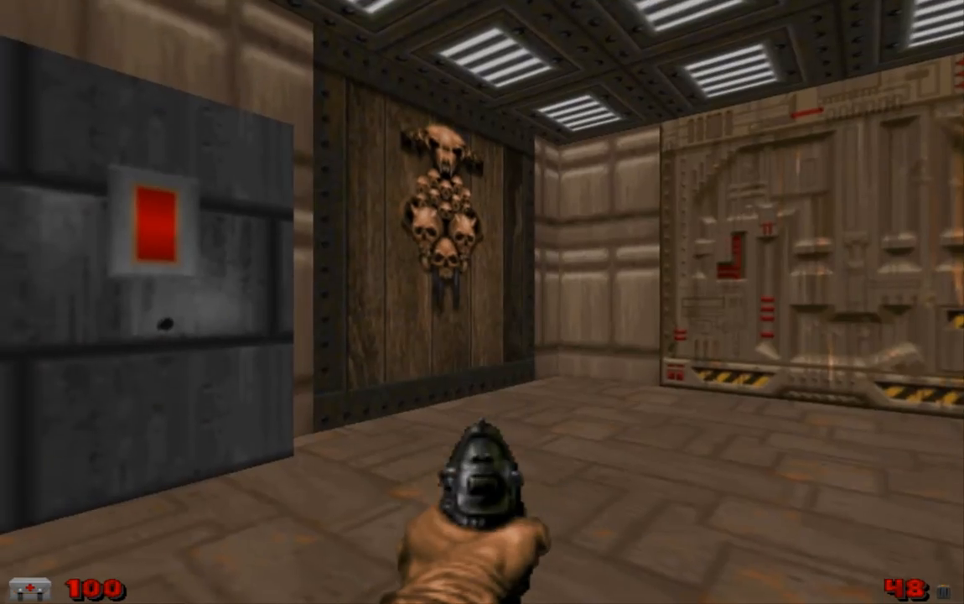
pyautogui.click(482, 301)
pyautogui.press('w')
pyautogui.press('e')
pyautogui.press('s')
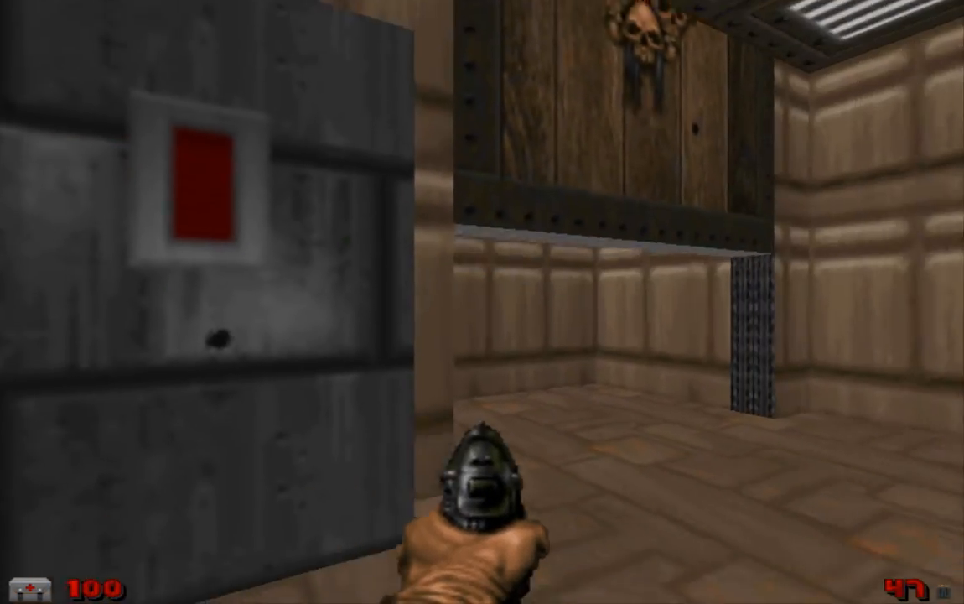
pyautogui.press('w')
pyautogui.press('s')
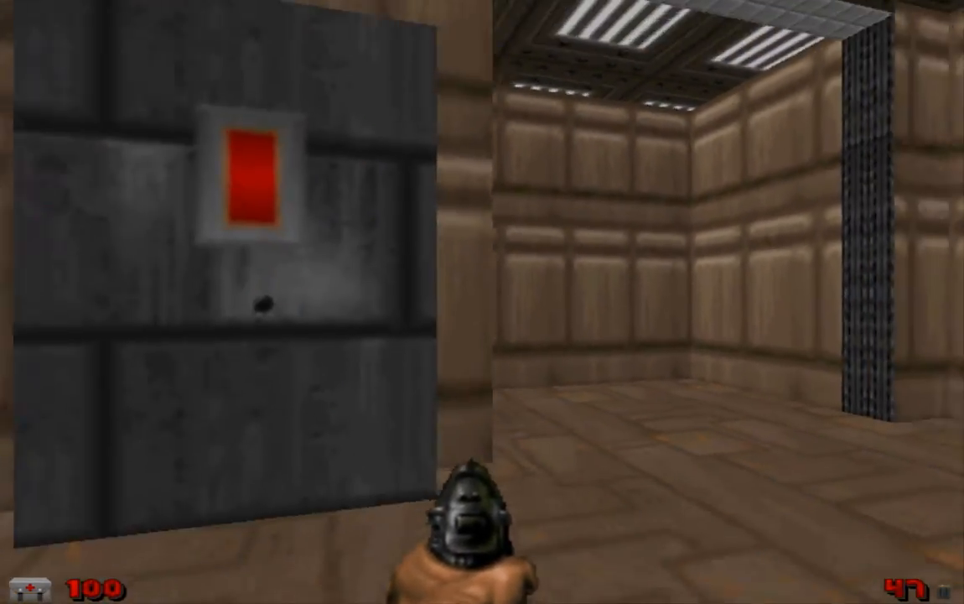
# Step: Approach the free-standing switch farther from the skull door and check how it works with the door
pyautogui.press('a')
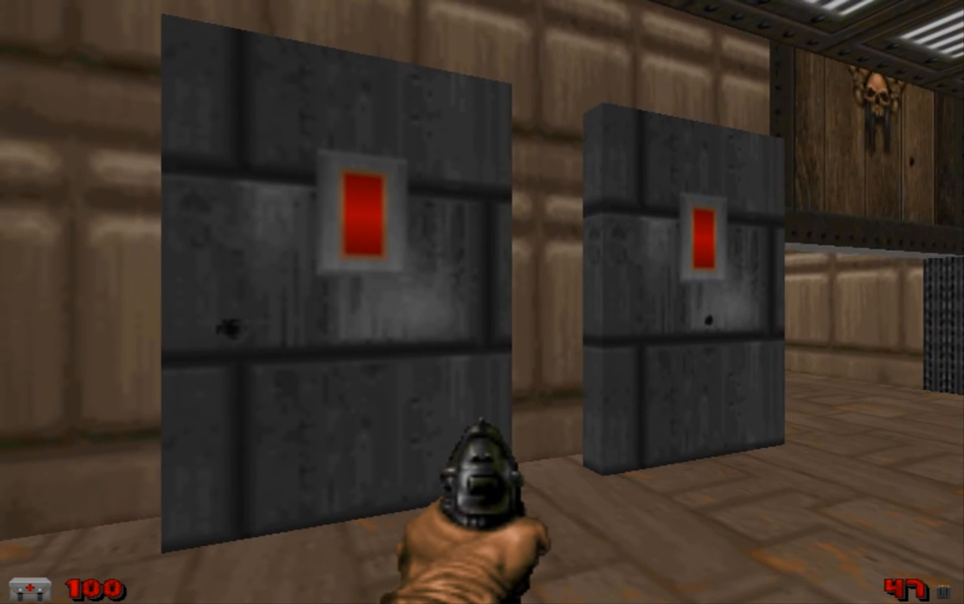
pyautogui.press('a')
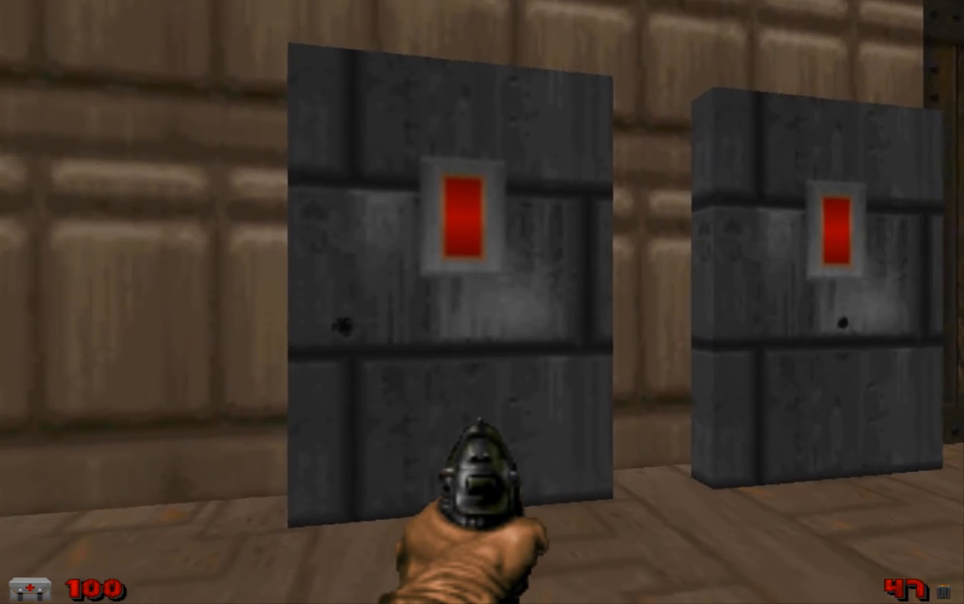
pyautogui.press('w')
pyautogui.press('s')
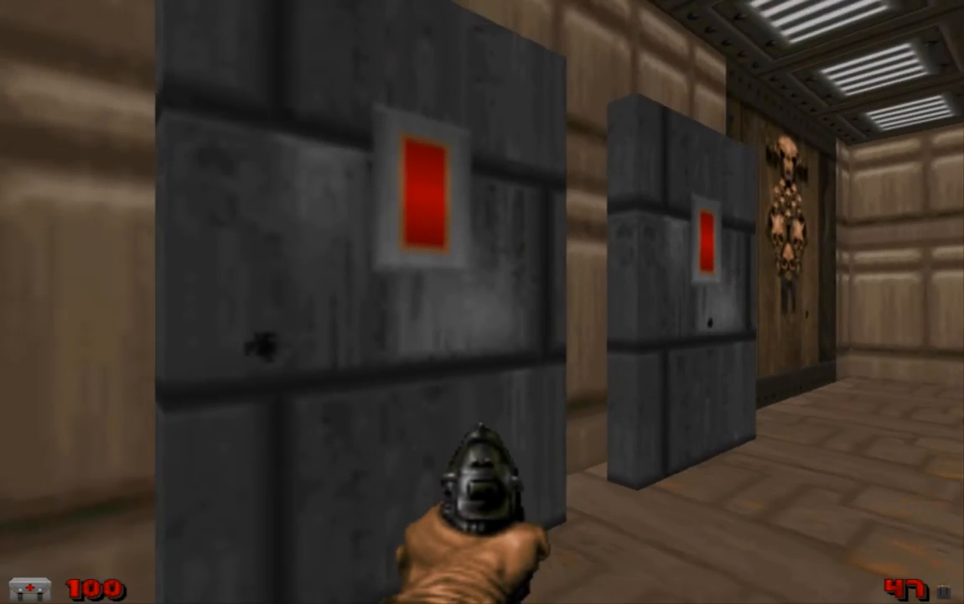
pyautogui.press('w')
pyautogui.press('s')
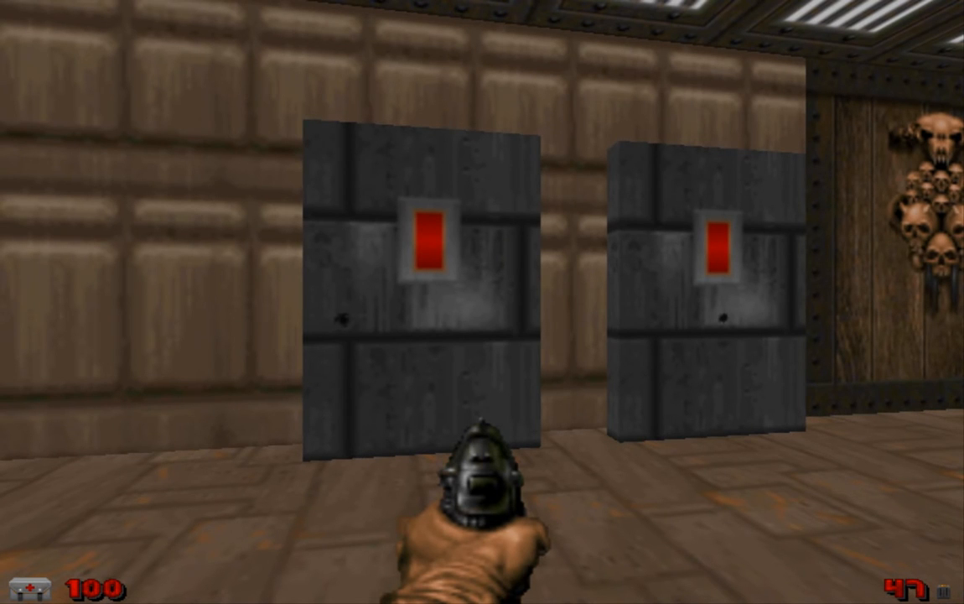
# Step: Examine the narrow gap and the side face behind the free-standing switch farther from the skull door
pyautogui.press('w')
pyautogui.press('a')
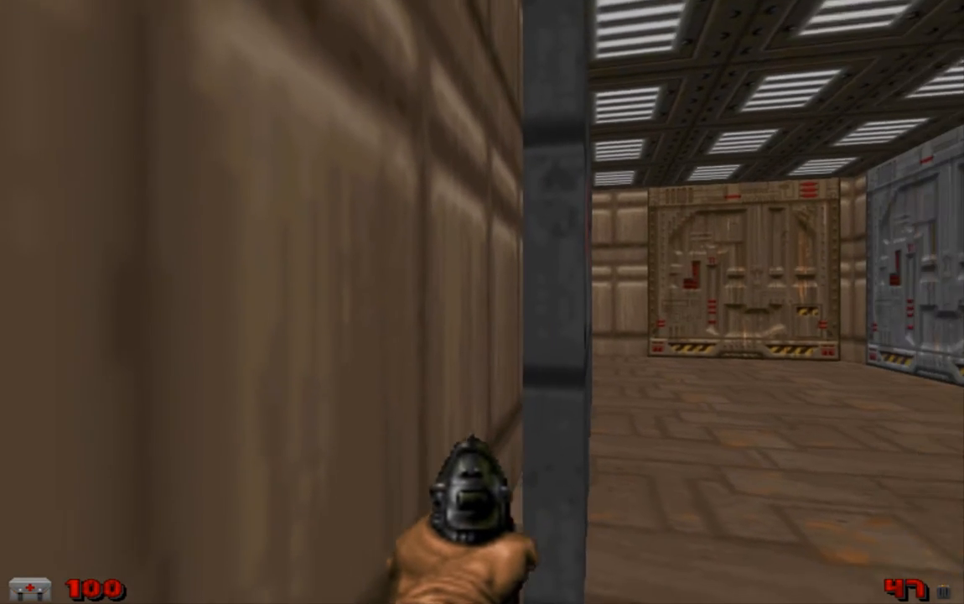
pyautogui.press('d')
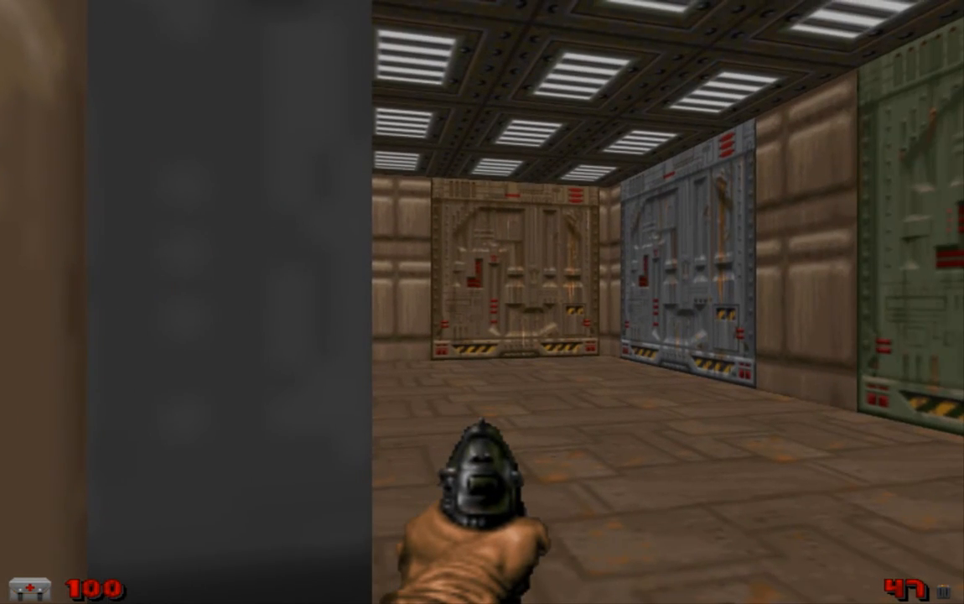
pyautogui.press('a')
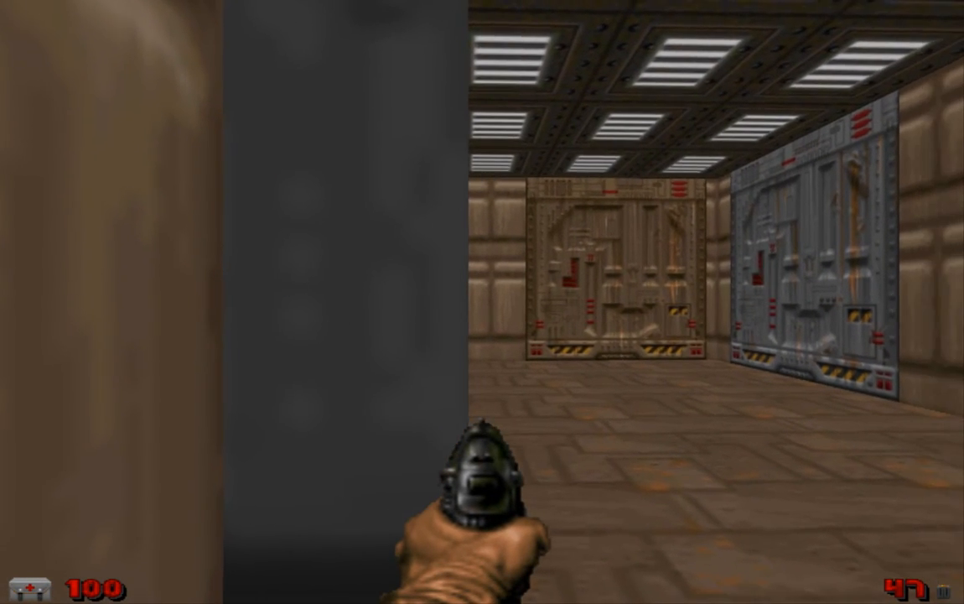
pyautogui.press('d')
pyautogui.press('w')
pyautogui.press('s')
pyautogui.press('s')
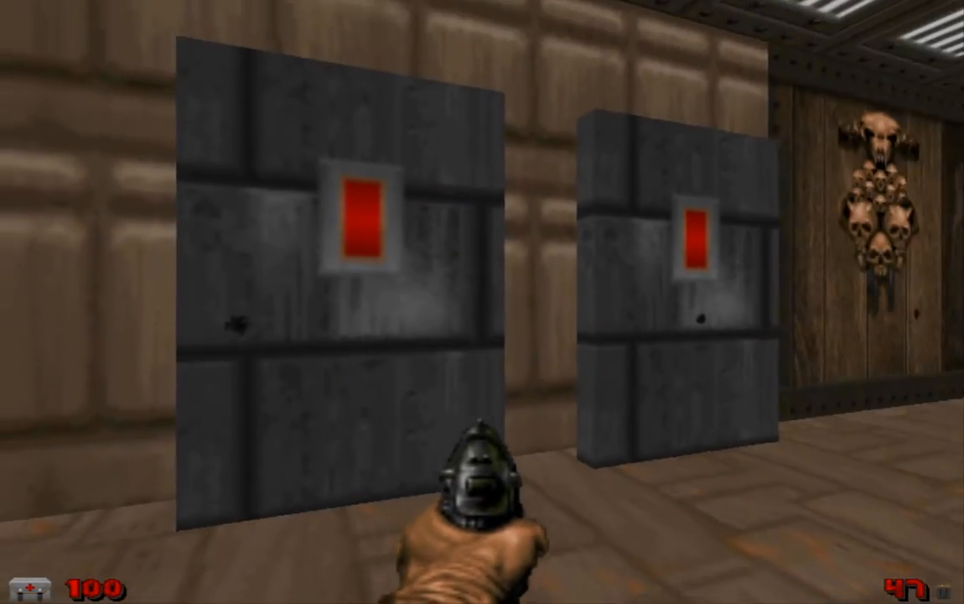
# Step: Compare both free-standing switches from the front and look across the room at the green door
pyautogui.press('d')
pyautogui.press('a')
pyautogui.press('s')
pyautogui.press('s')
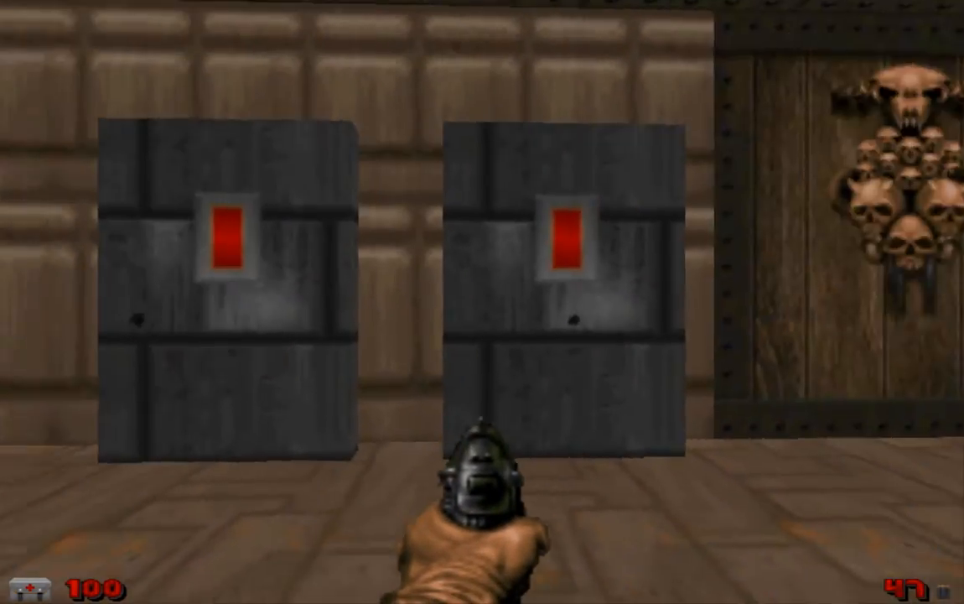
pyautogui.press('a')
pyautogui.press('w')
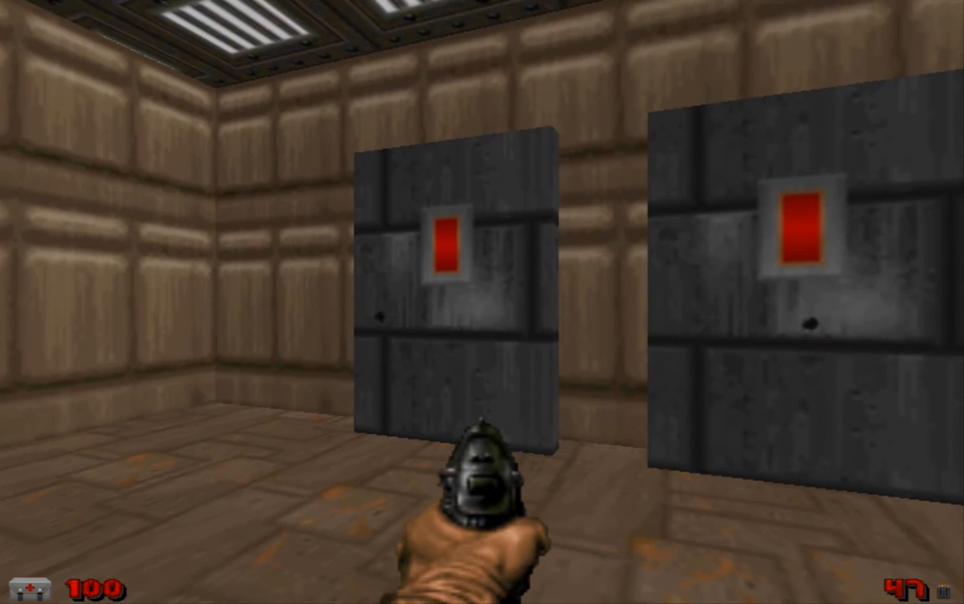
pyautogui.press('w')
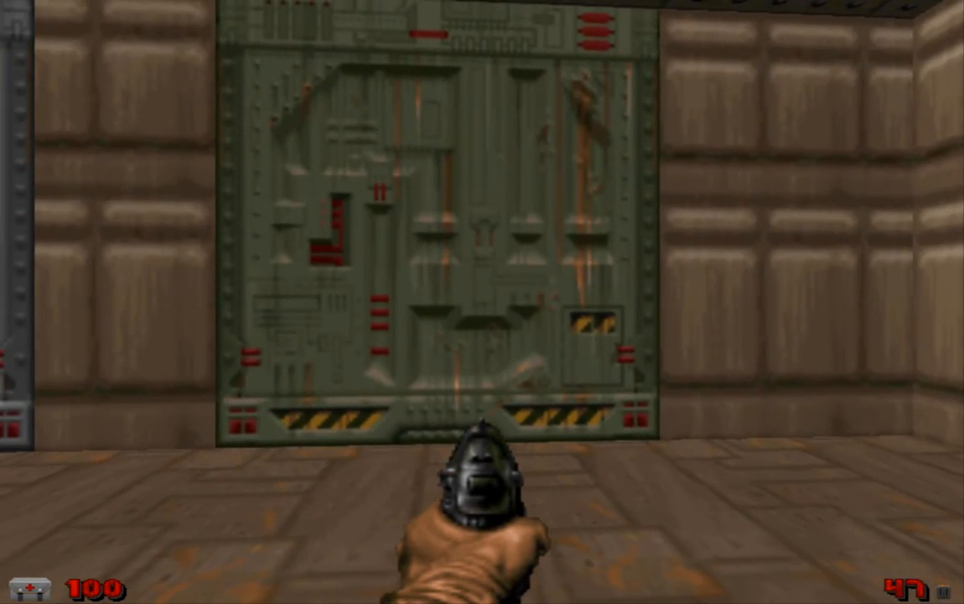
pyautogui.press('a')
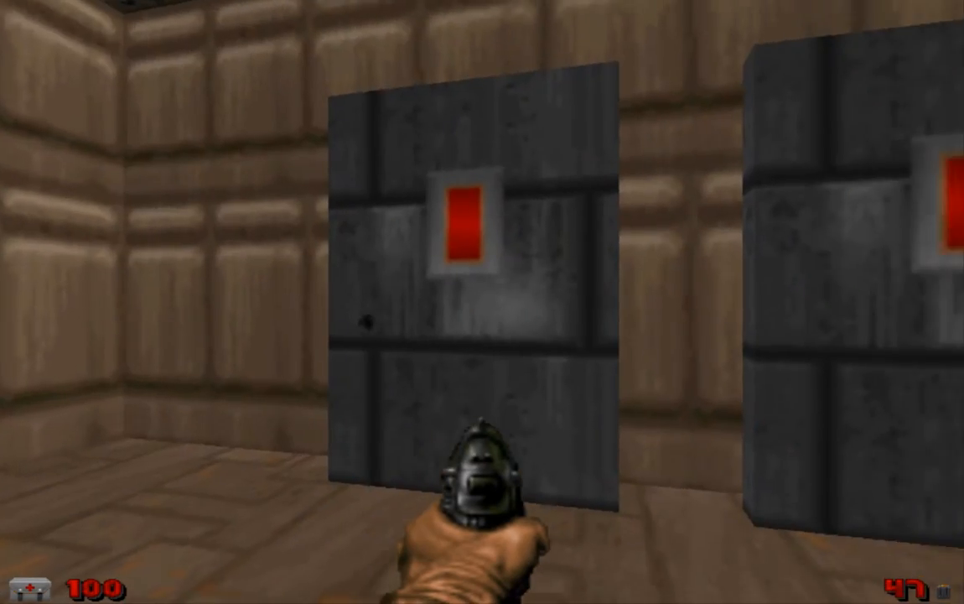
# Step: Test the free-standing switches against the skull door again, and activate the red and green wall switch to check its remote door
pyautogui.press('a')
pyautogui.press('w')
pyautogui.press('d')
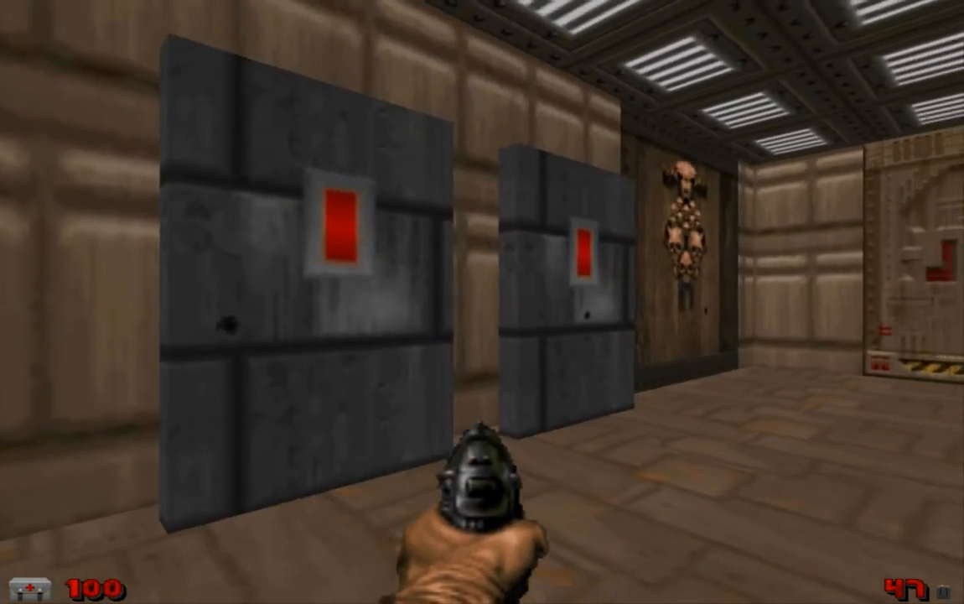
pyautogui.press('w')
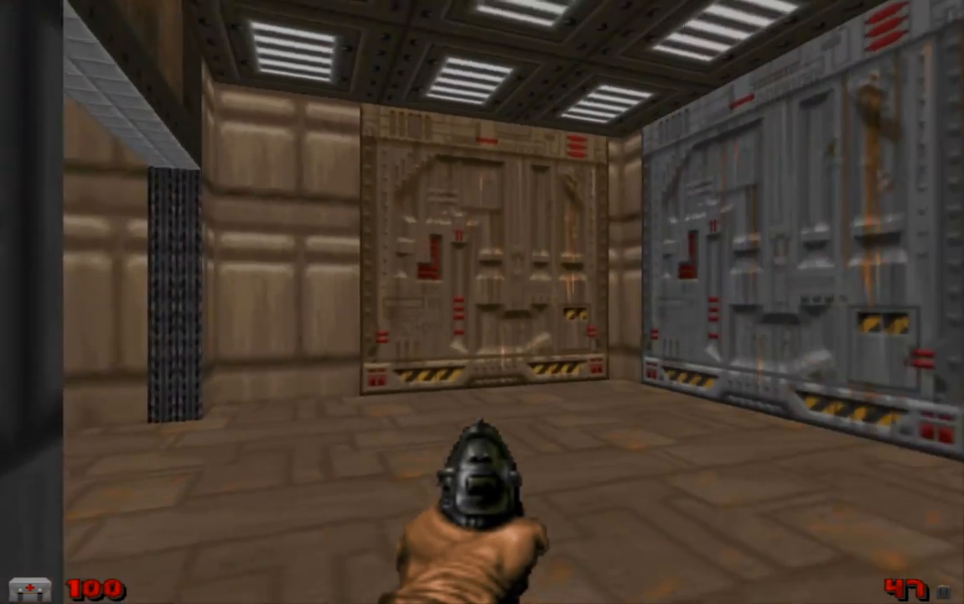
pyautogui.press('w')
pyautogui.press('w')
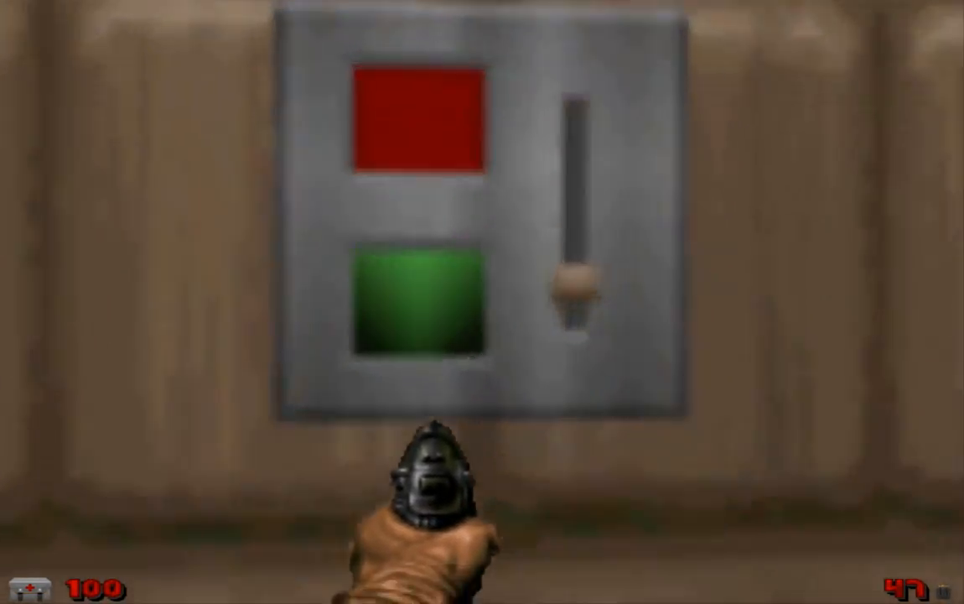
pyautogui.press('e')
pyautogui.press('w')
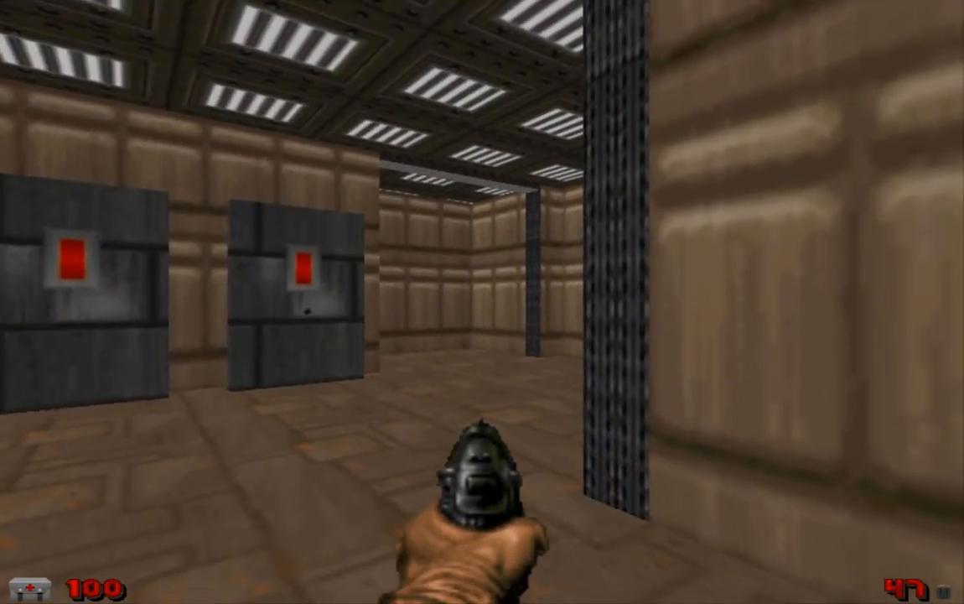
# Step: Revisit the red and green wall switch, open the grey door and walk into its doorway
pyautogui.press('s')
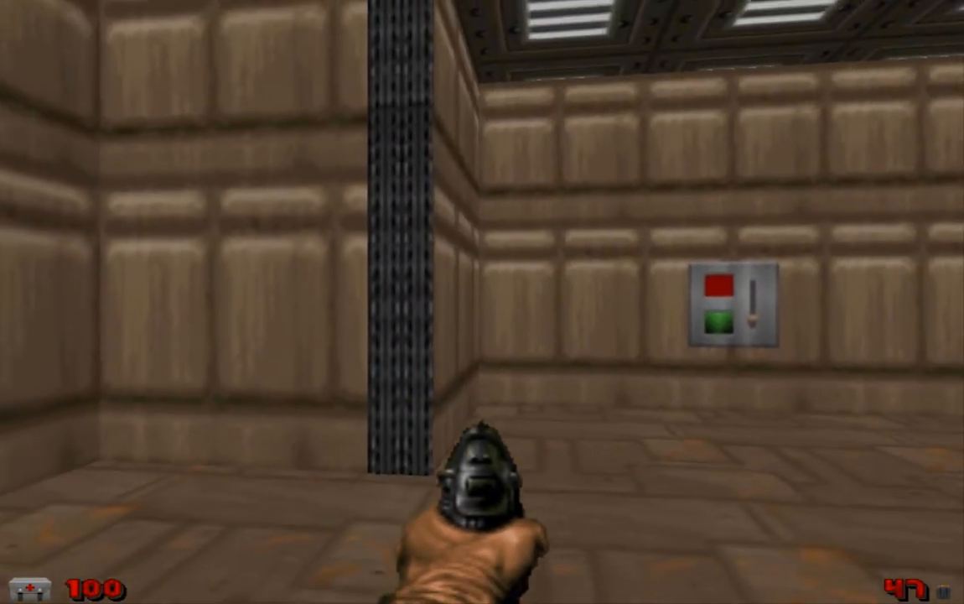
pyautogui.press('w')
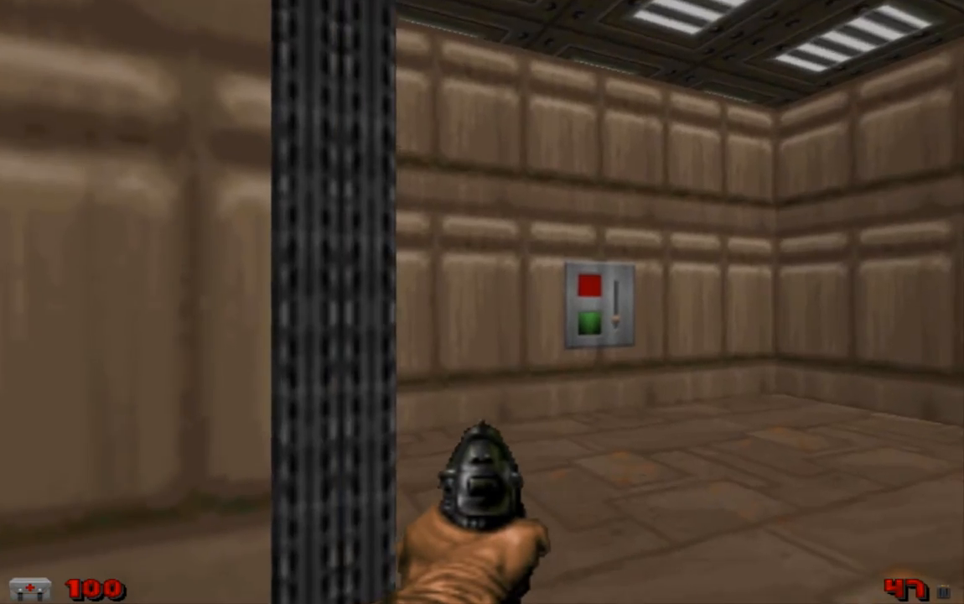
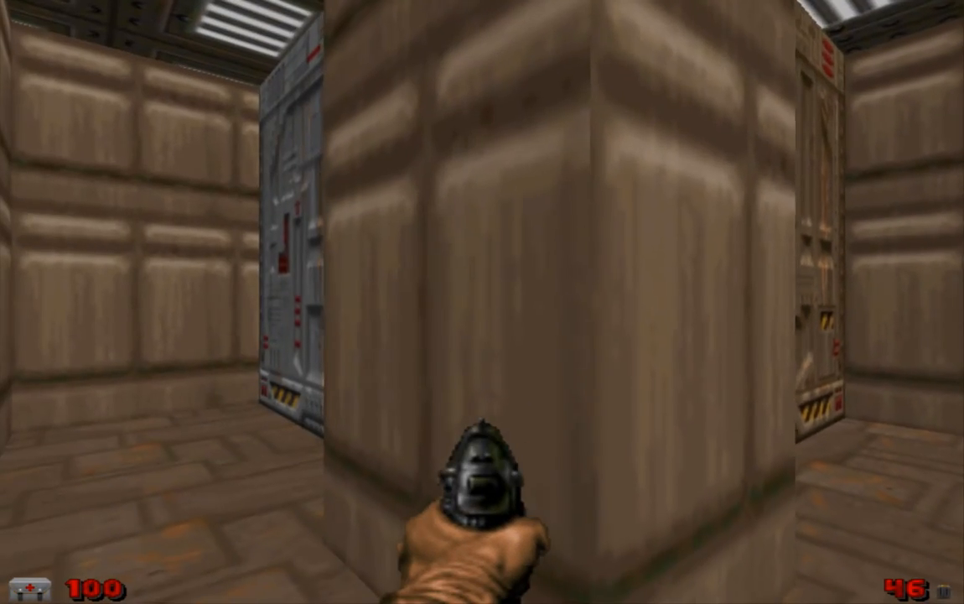
pyautogui.press('a')
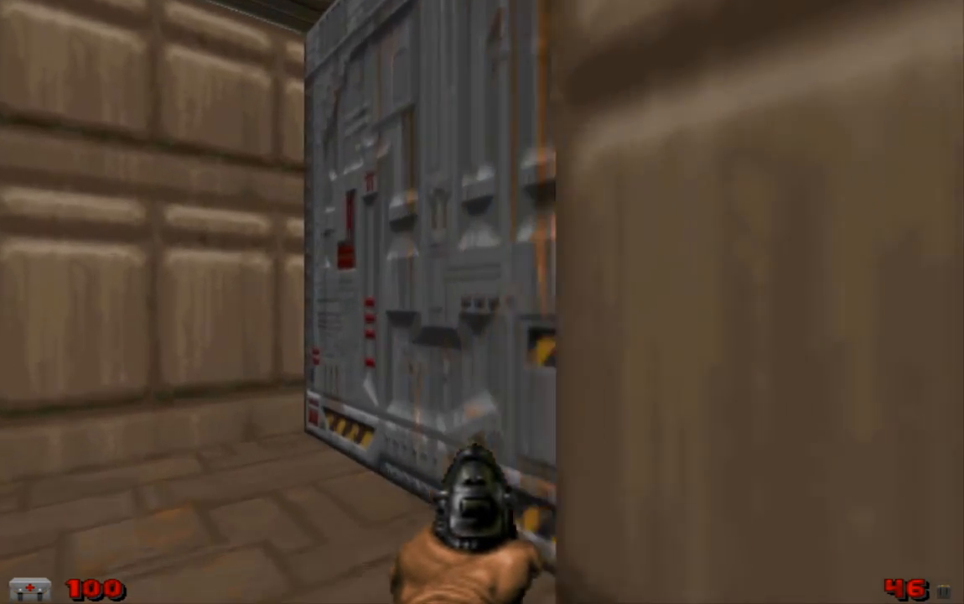
pyautogui.press('w')
pyautogui.press('e')
pyautogui.press('w')
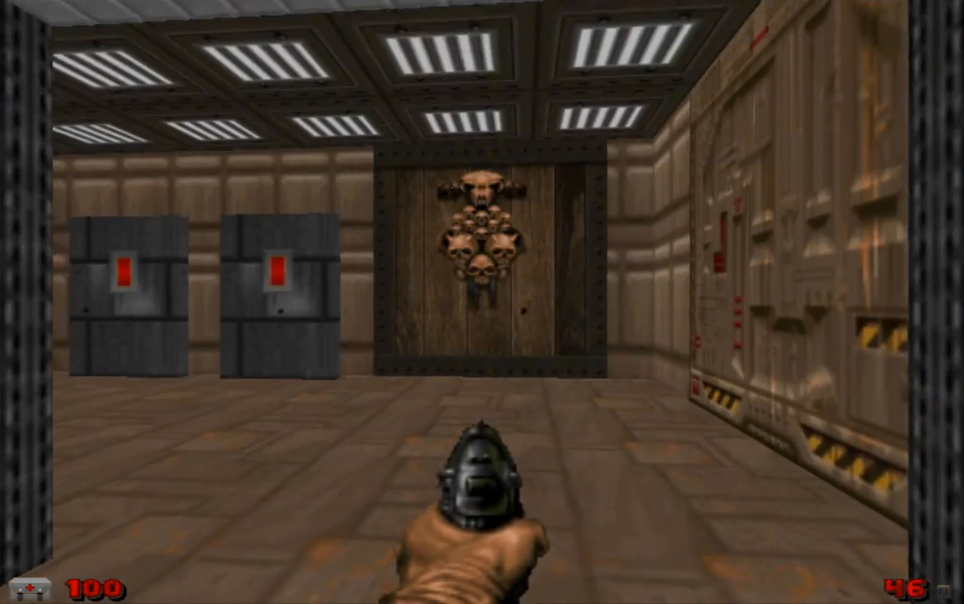
# Step: Walk around the large room and look over both free-standing switches, the wall switch and the surrounding doors
pyautogui.press('s')
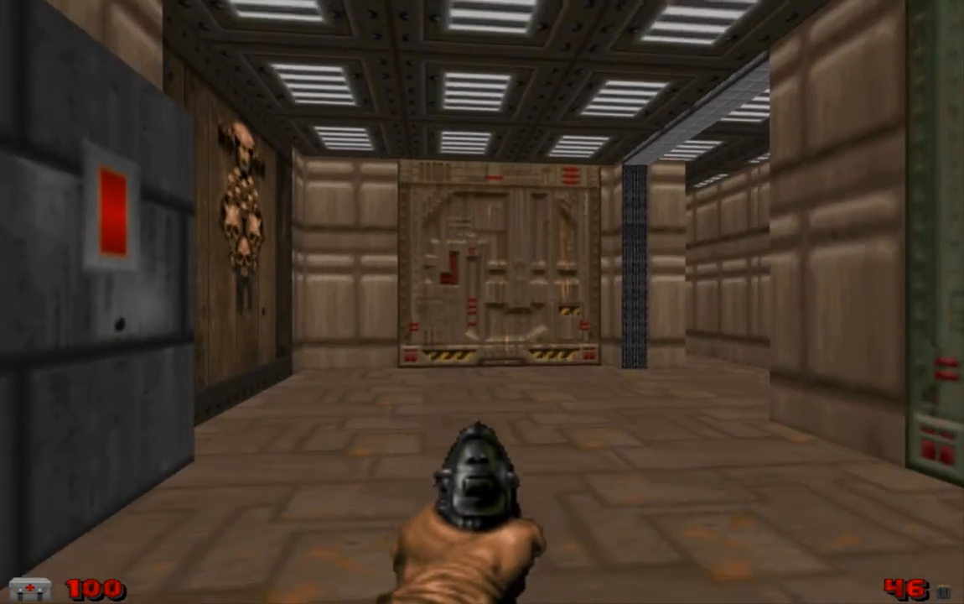
pyautogui.press('w')
pyautogui.press('s')
pyautogui.press('w')
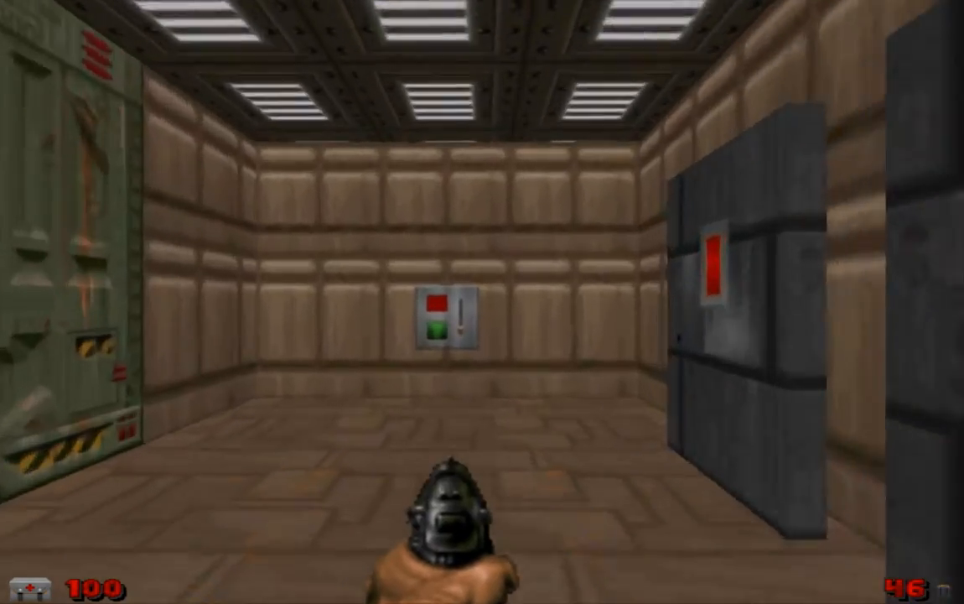
pyautogui.press('w')
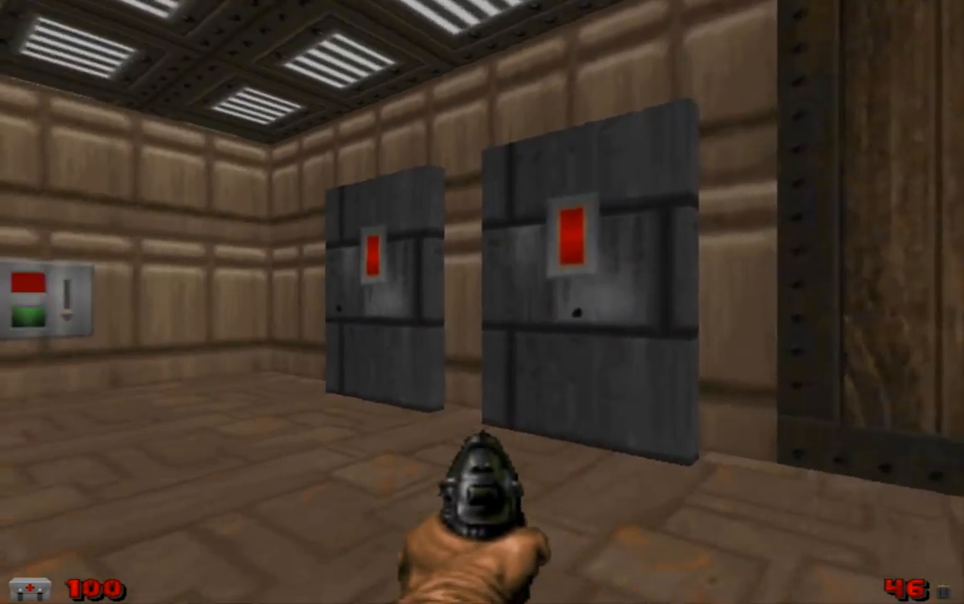
pyautogui.press('s')
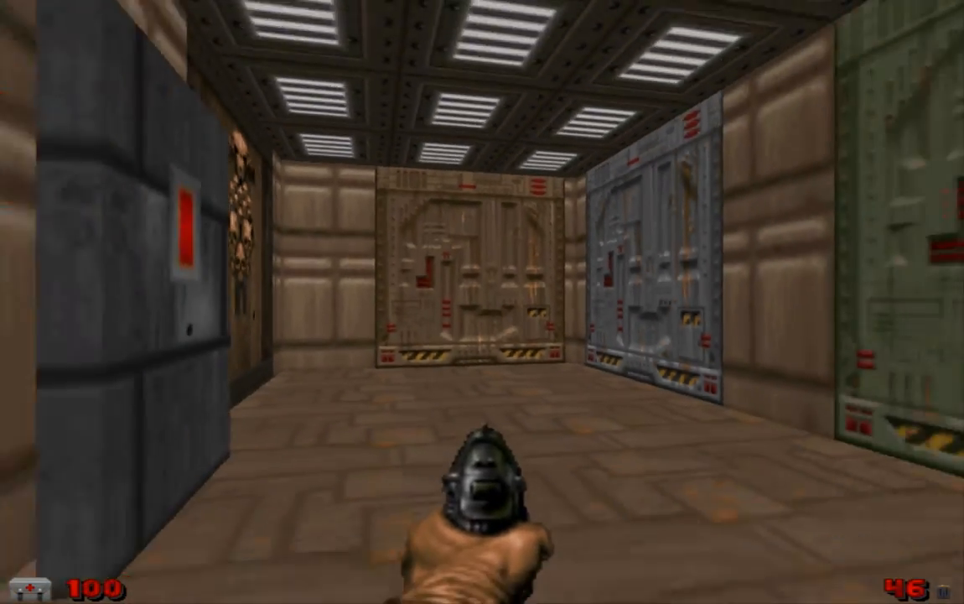
pyautogui.press('w')
pyautogui.press('w')
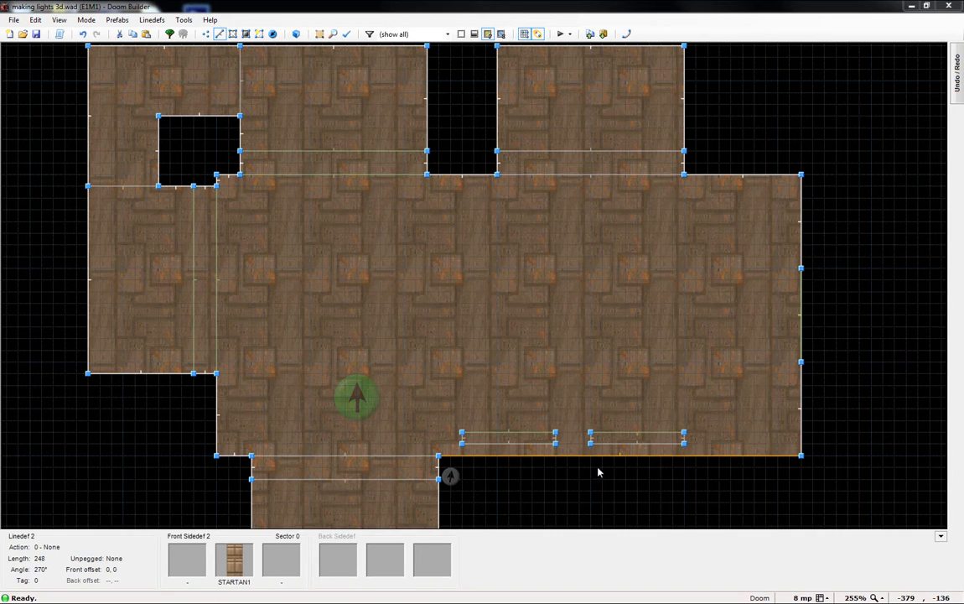
# Step: Switch back to Doom Builder and examine the faces of the free-standing switches in the 3D view
pyautogui.scroll(7, 600, 459)
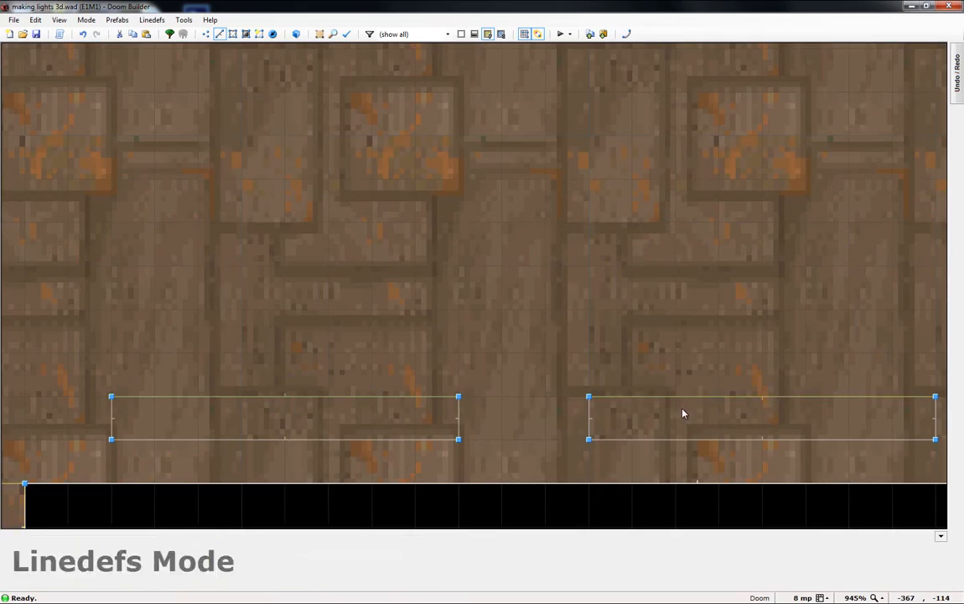
pyautogui.scroll(-4, 683, 414)
pyautogui.press('q')
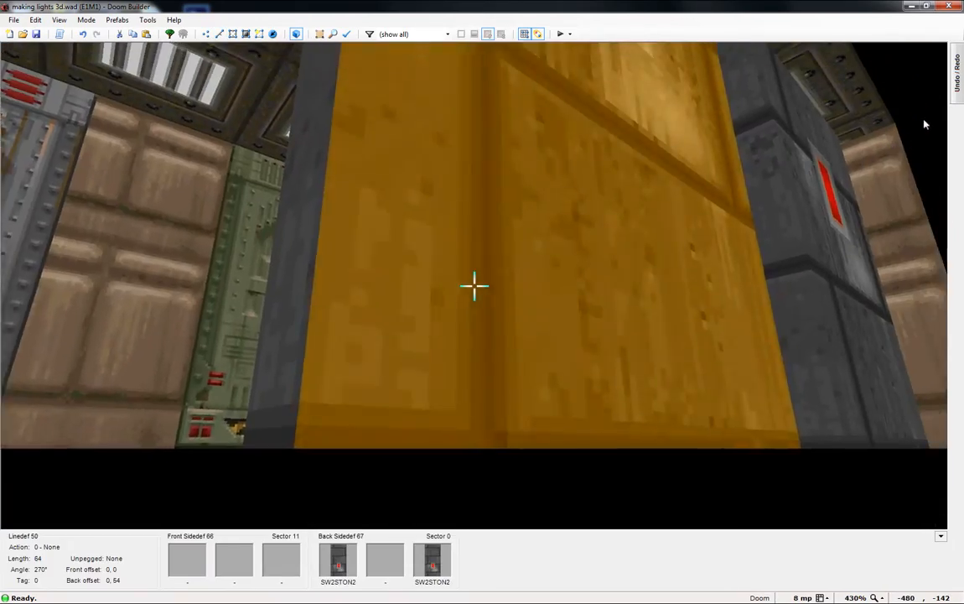
pyautogui.press('e')
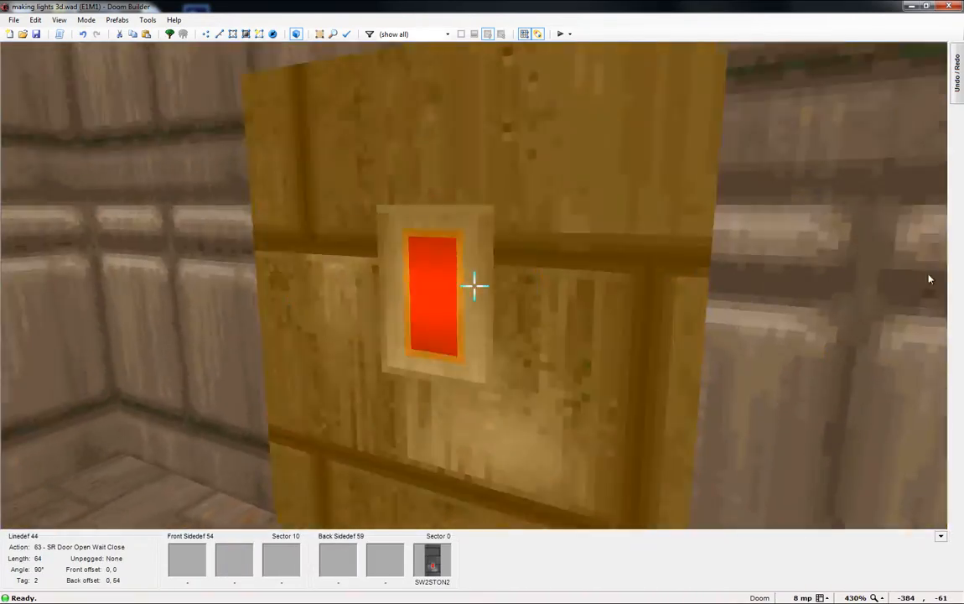
# Step: Return to the 2D map and flip the room-facing linedef of the right-hand free-standing switch
pyautogui.press('q')
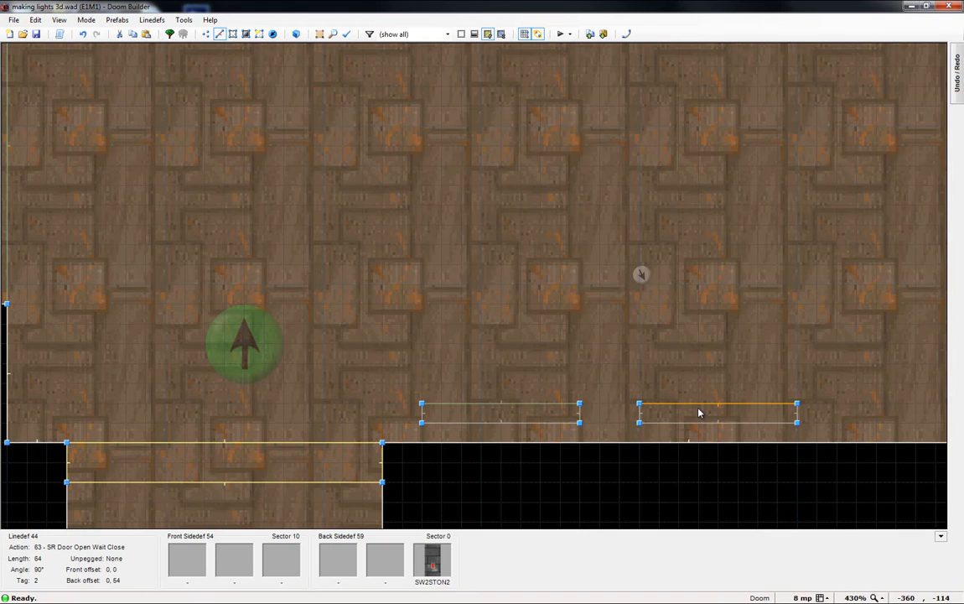
pyautogui.press('f')
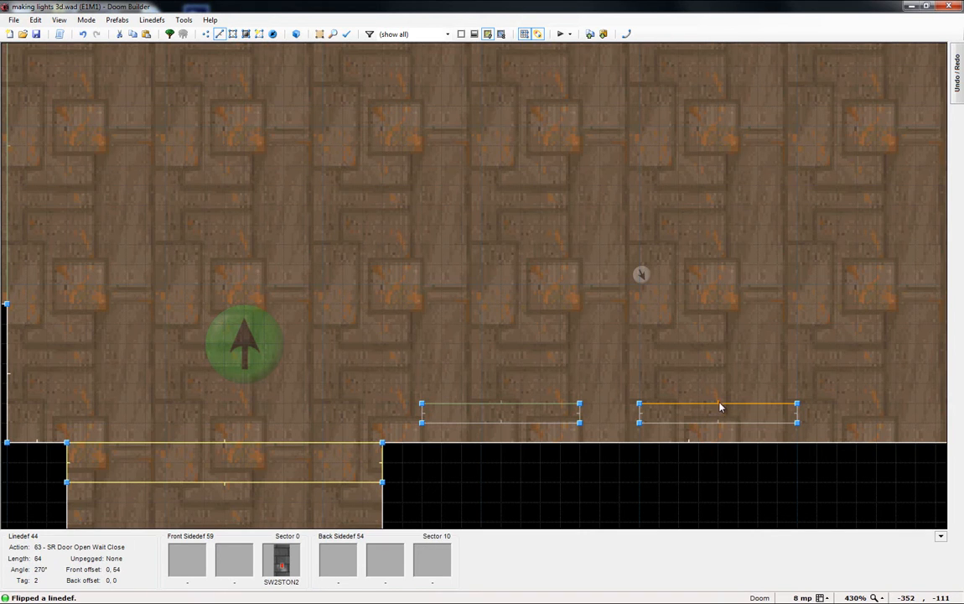
pyautogui.scroll(-3, 696, 457)
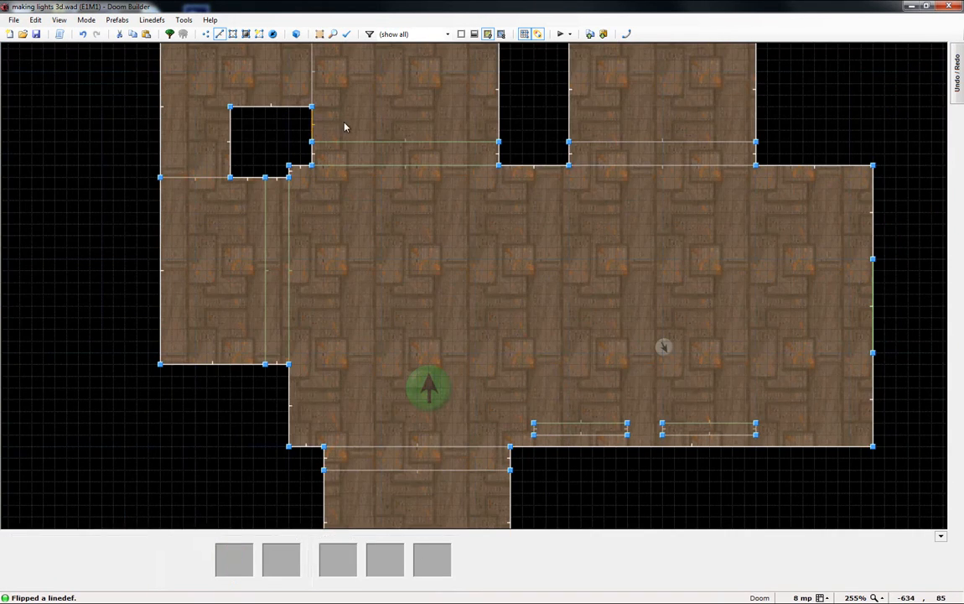
# Step: Check the door linedefs along the upper and left walls of the large room, and flip a linedef of the left-hand door
pyautogui.scroll(7, 327, 118)
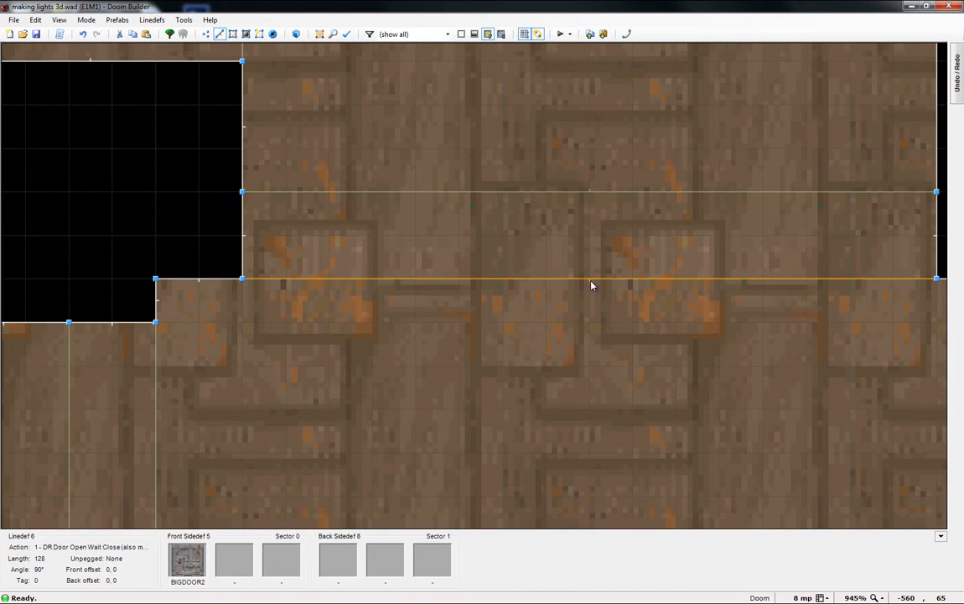
pyautogui.scroll(-7, 545, 361)
pyautogui.scroll(9, 392, 481)
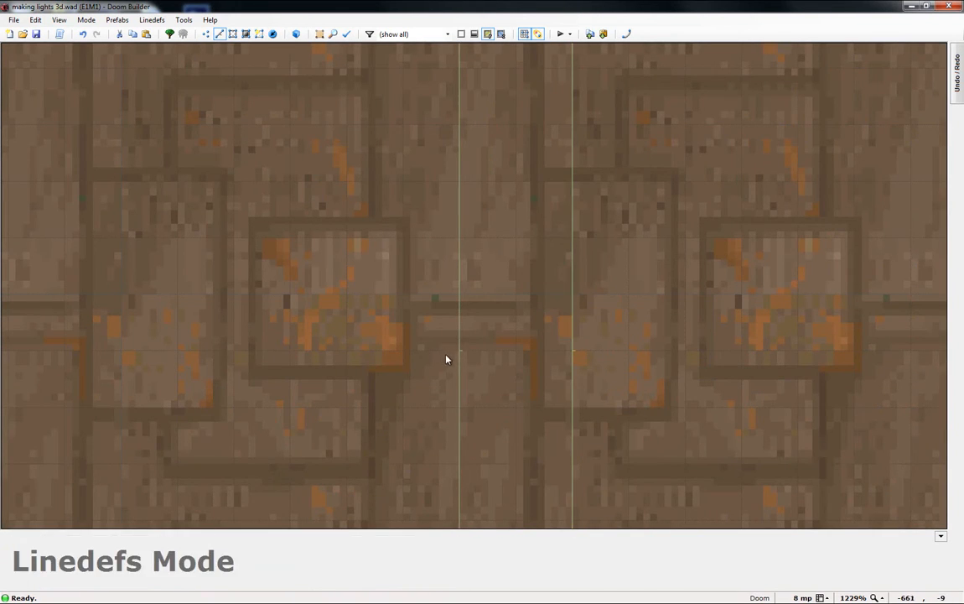
pyautogui.scroll(-4, 659, 366)
pyautogui.scroll(-2, 469, 216)
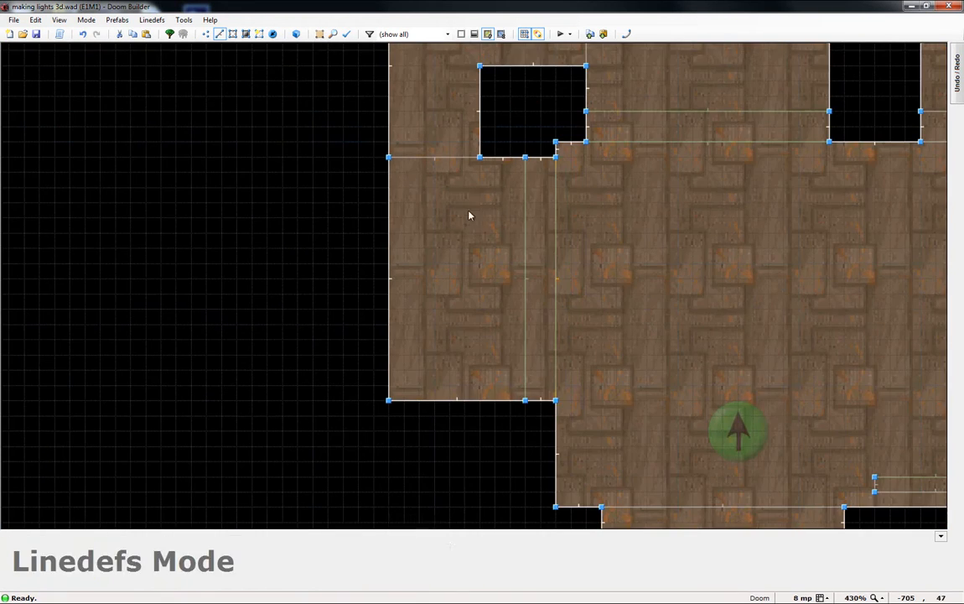
pyautogui.scroll(2, 519, 312)
pyautogui.scroll(3, 499, 273)
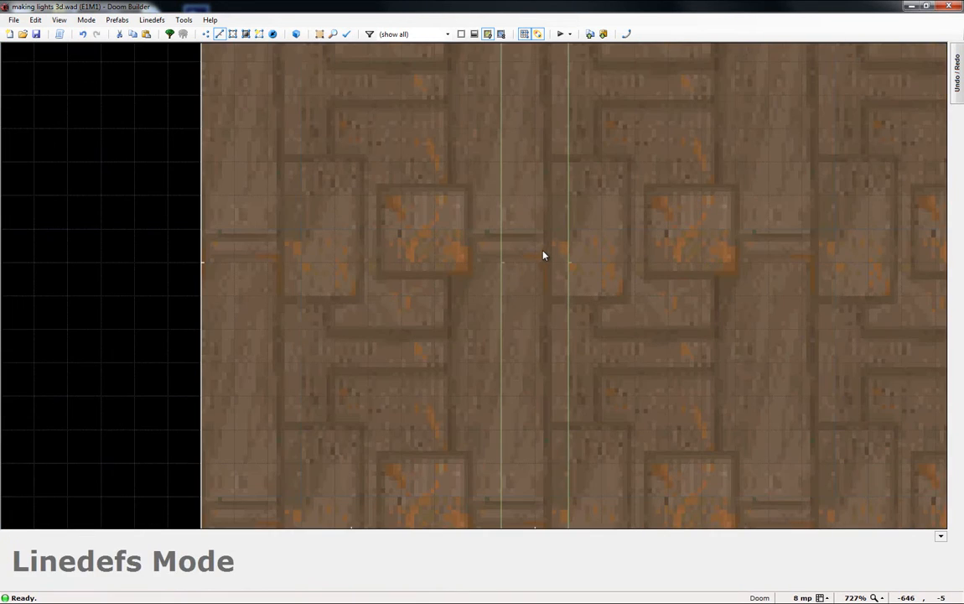
pyautogui.press('f')
# Step: Examine the large room, its door sectors and the upper side rooms on the 2D map
pyautogui.scroll(-6, 323, 223)
pyautogui.scroll(-3, 618, 162)
pyautogui.scroll(5, 581, 162)
pyautogui.scroll(-3, 767, 265)
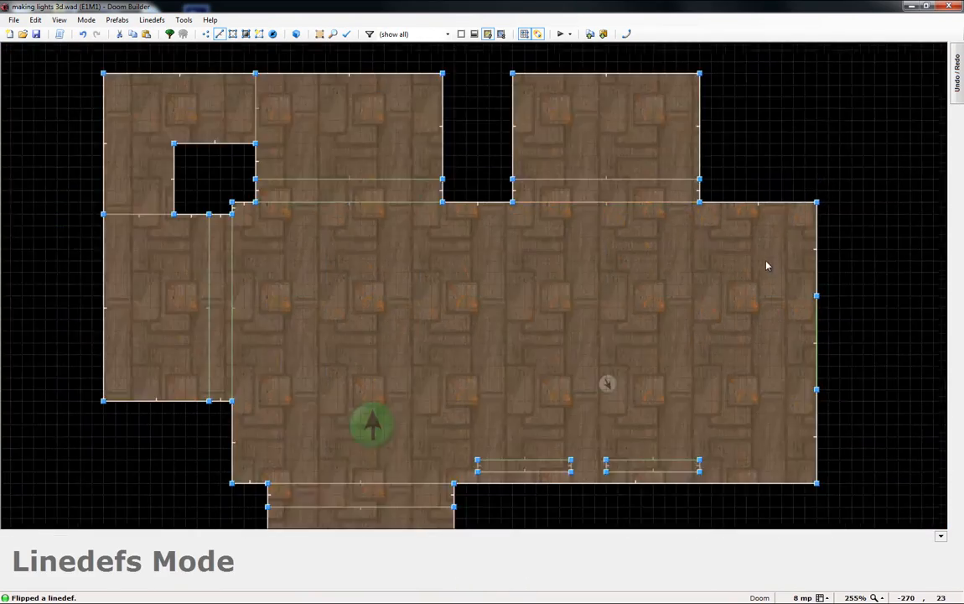
pyautogui.scroll(3, 500, 258)
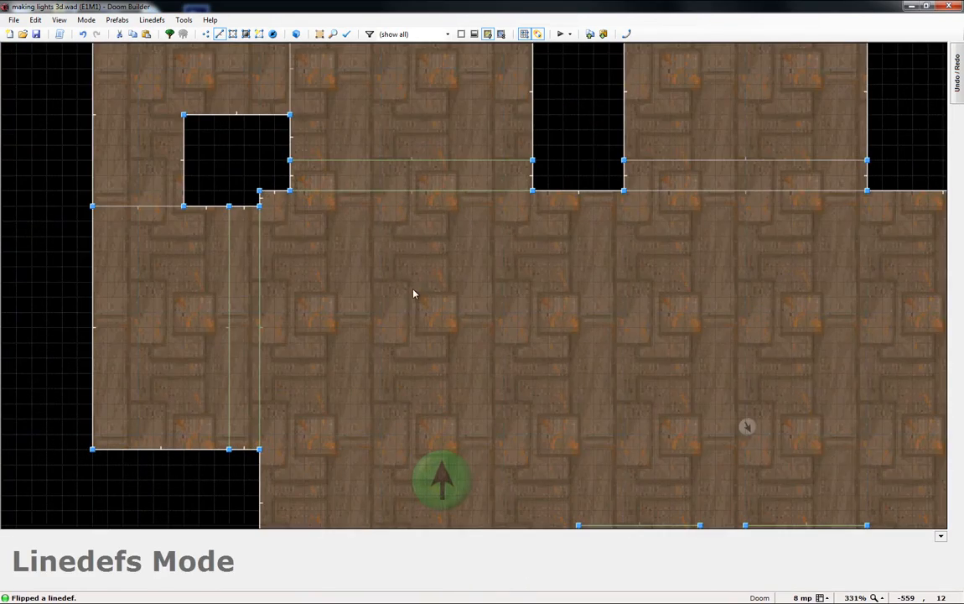
pyautogui.scroll(-2, 414, 292)
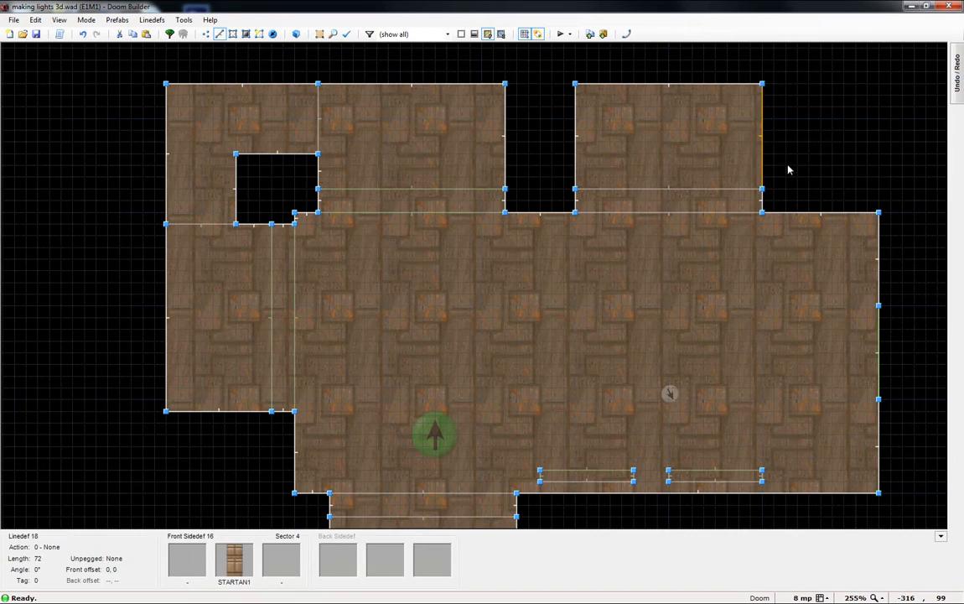
pyautogui.scroll(5, 809, 181)
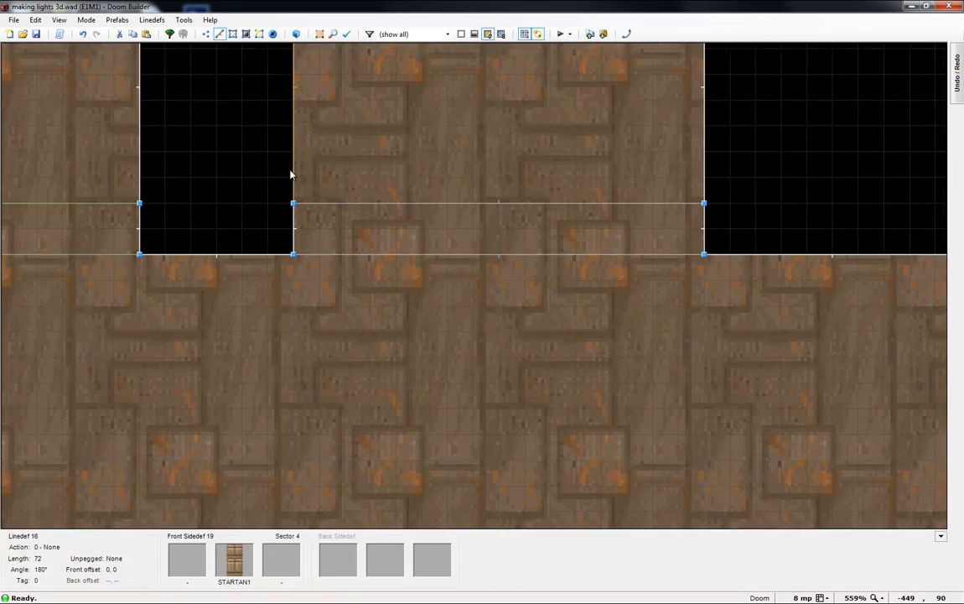
pyautogui.scroll(-6, 704, 344)
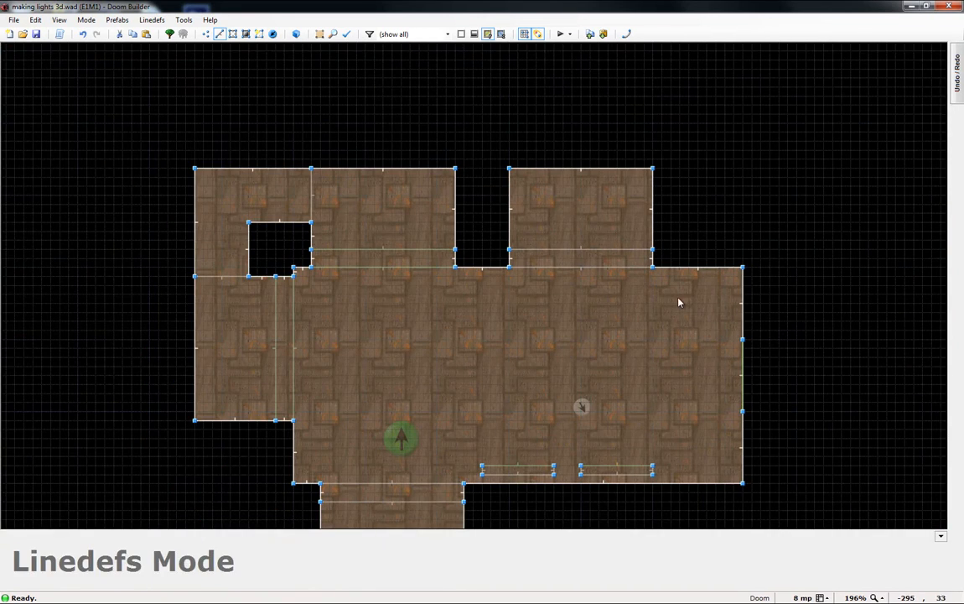
pyautogui.scroll(3, 654, 300)
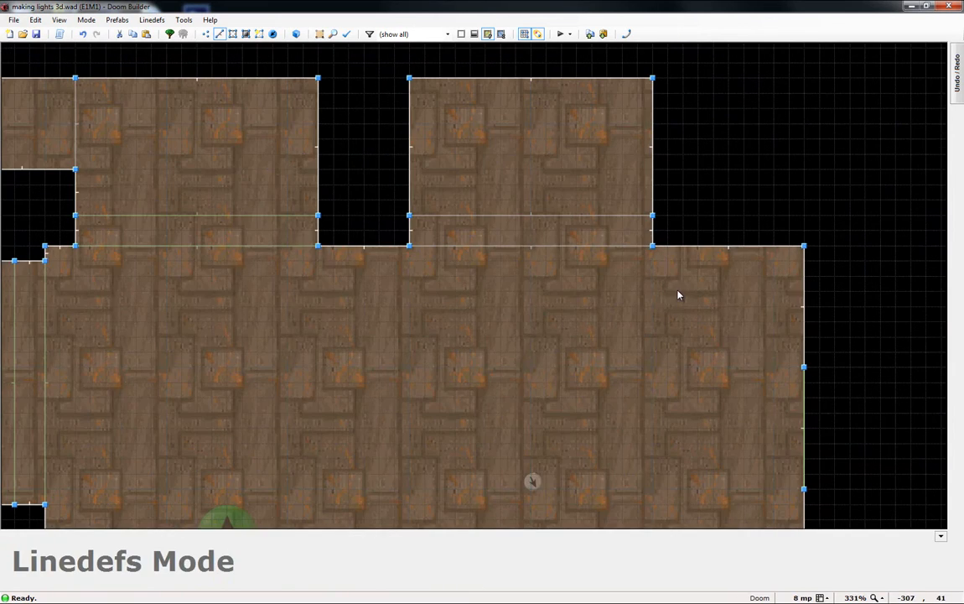
pyautogui.scroll(-3, 602, 199)
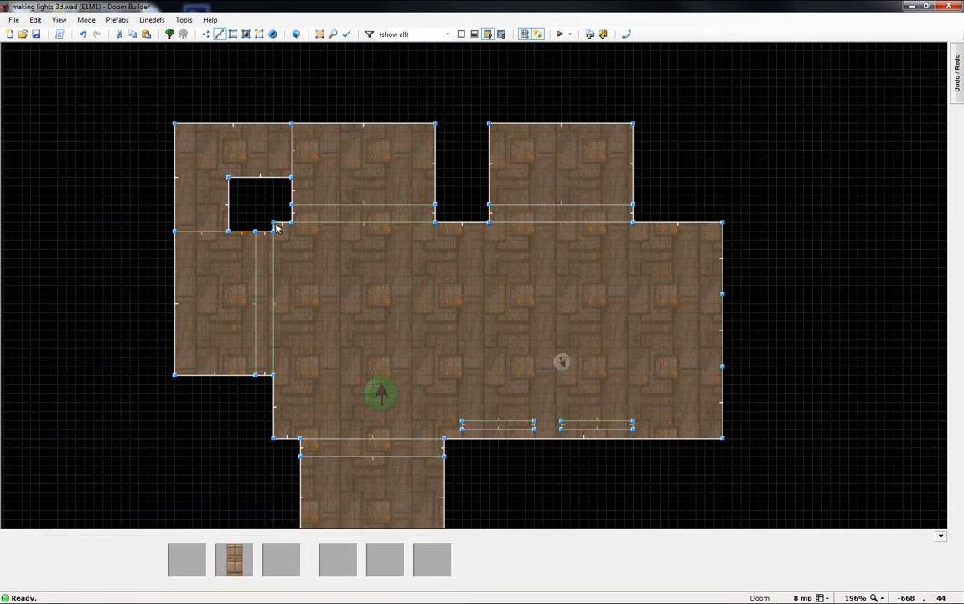
pyautogui.scroll(2, 702, 272)
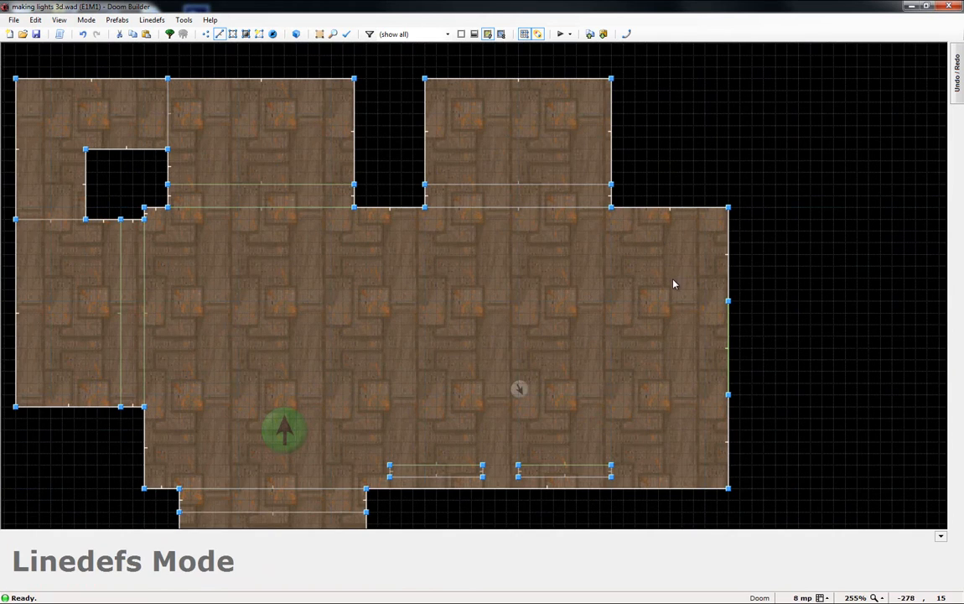
# Step: Copy the wall switch linedef from the large room's right wall and paste it onto the top wall of the upper-right side room
pyautogui.click(728, 343)
pyautogui.hotkey('ctrl', 'c')
pyautogui.hotkey('ctrl', 'v')
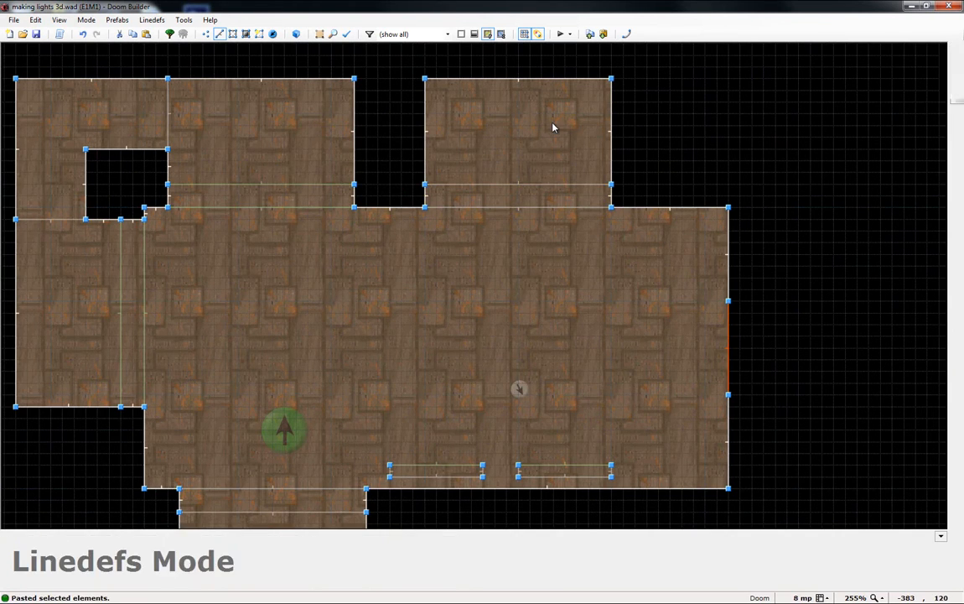
pyautogui.moveTo(536, 172); pyautogui.dragTo(530, 88)
pyautogui.press('Return')
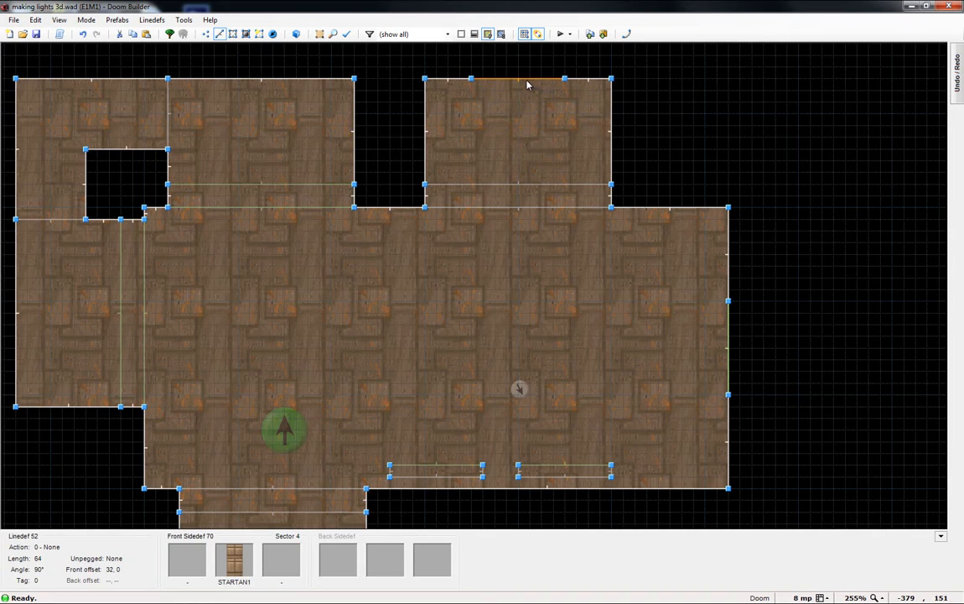
pyautogui.press('Delete')
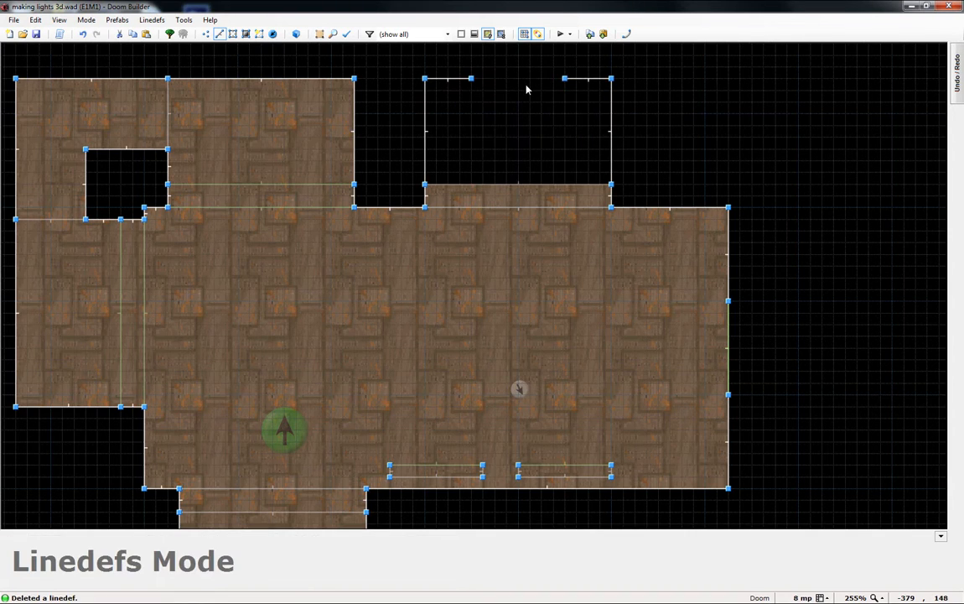
pyautogui.hotkey('ctrl', 'z')
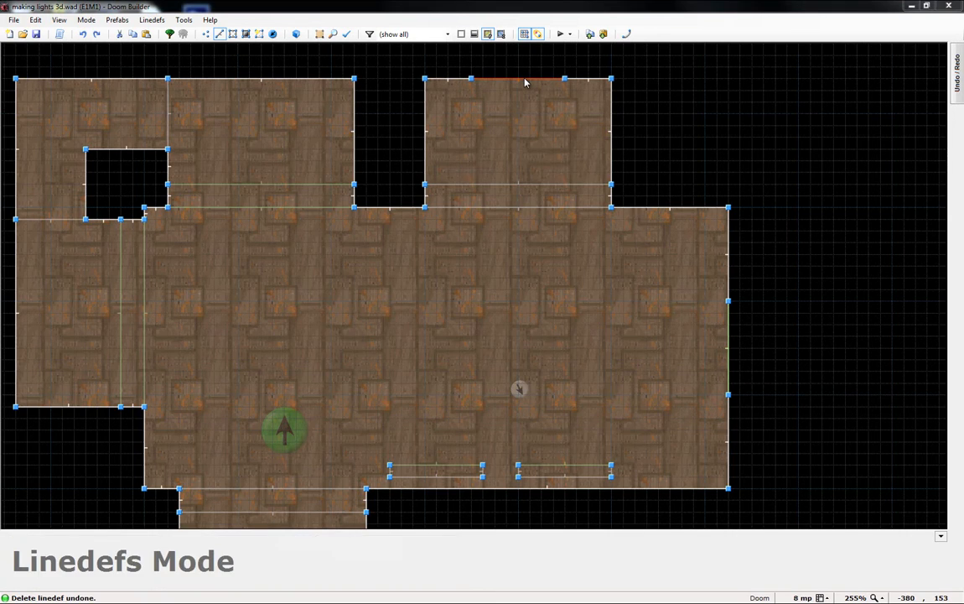
# Step: Give the centre linedef on the upper-right side room's top wall tag 1 and action 63, SR Door Open Wait Close
pyautogui.rightClick(525, 83)
pyautogui.click(401, 368)
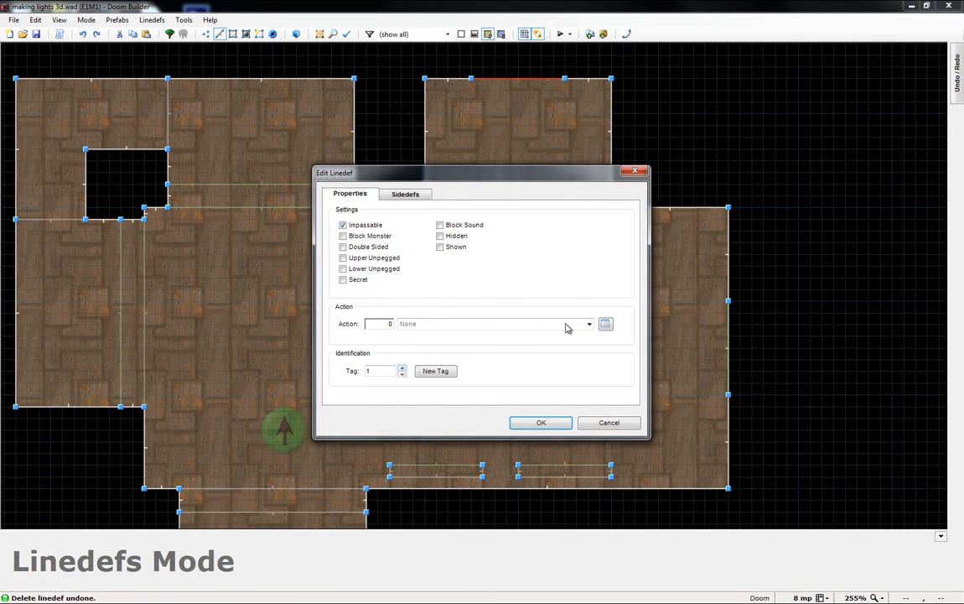
pyautogui.doubleClick(381, 324)
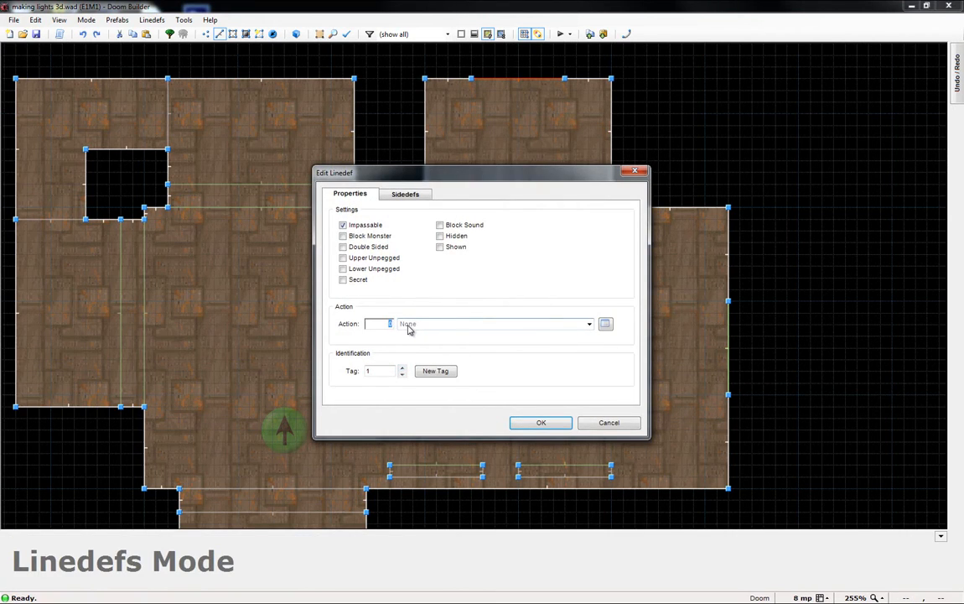
pyautogui.write('63')
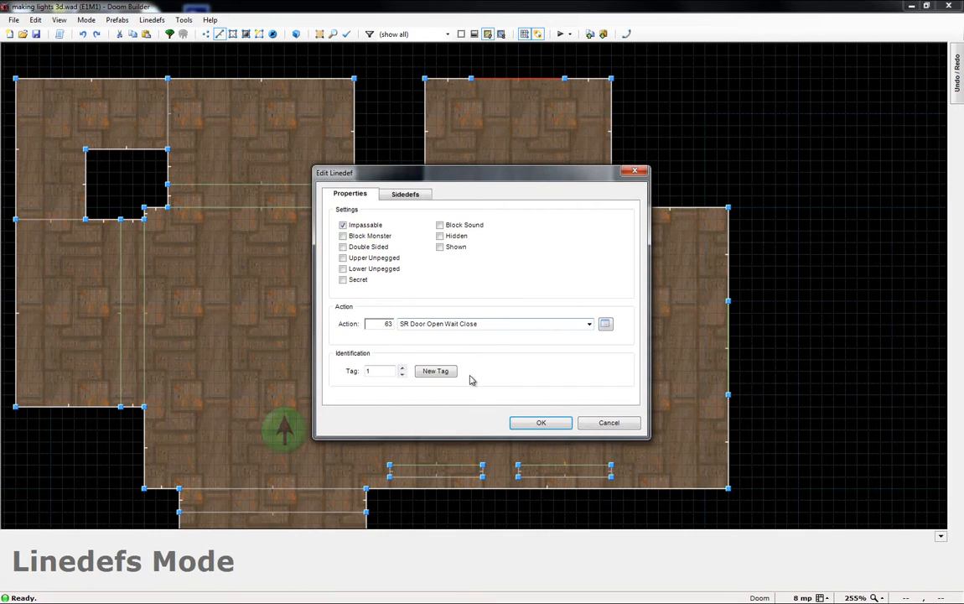
pyautogui.click(541, 421)
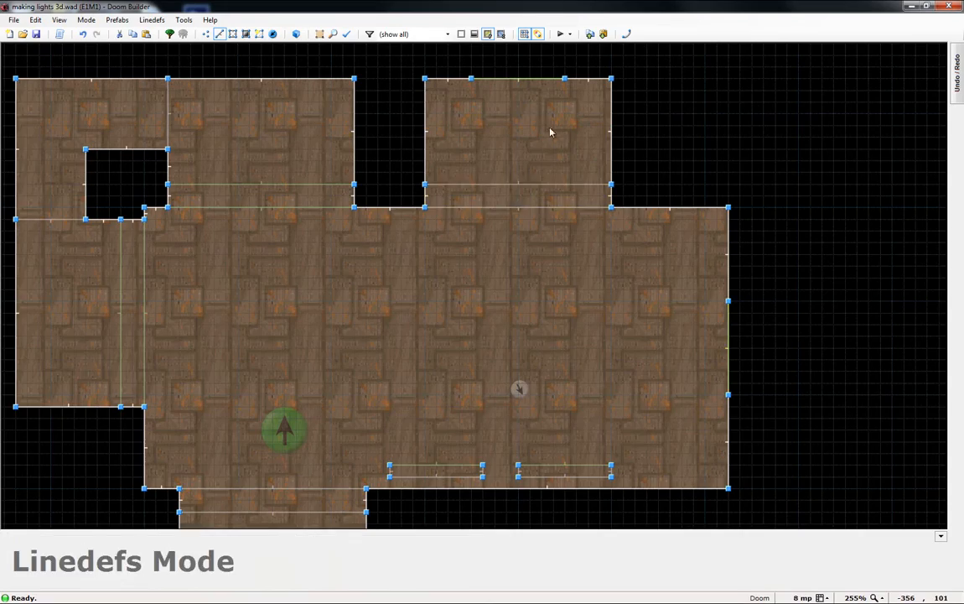
# Step: In the 3D view, copy the SW2STRTN switch texture from the large room's wall onto the tagged wall section of the upper-right side room
pyautogui.press('w')
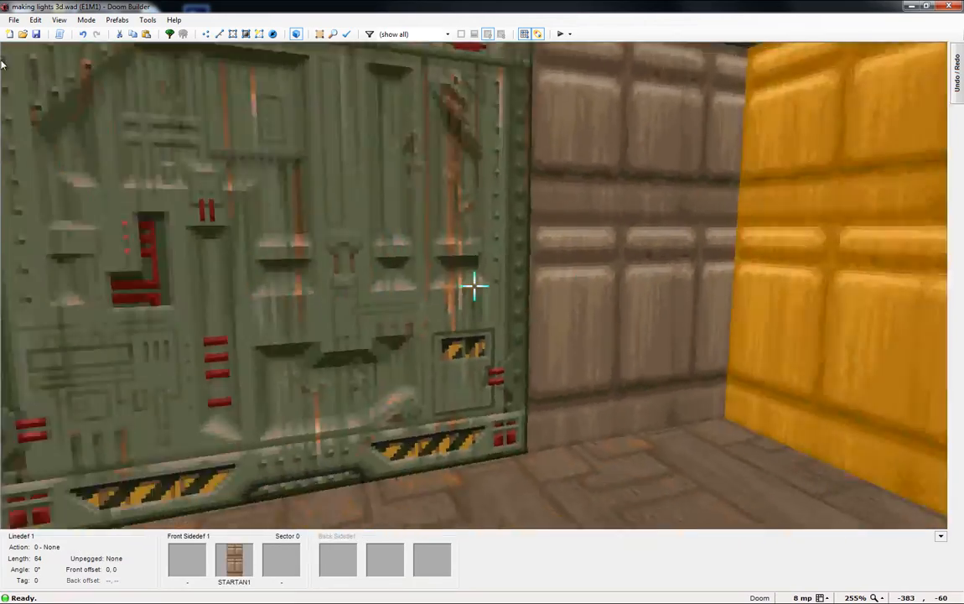
pyautogui.press('e')
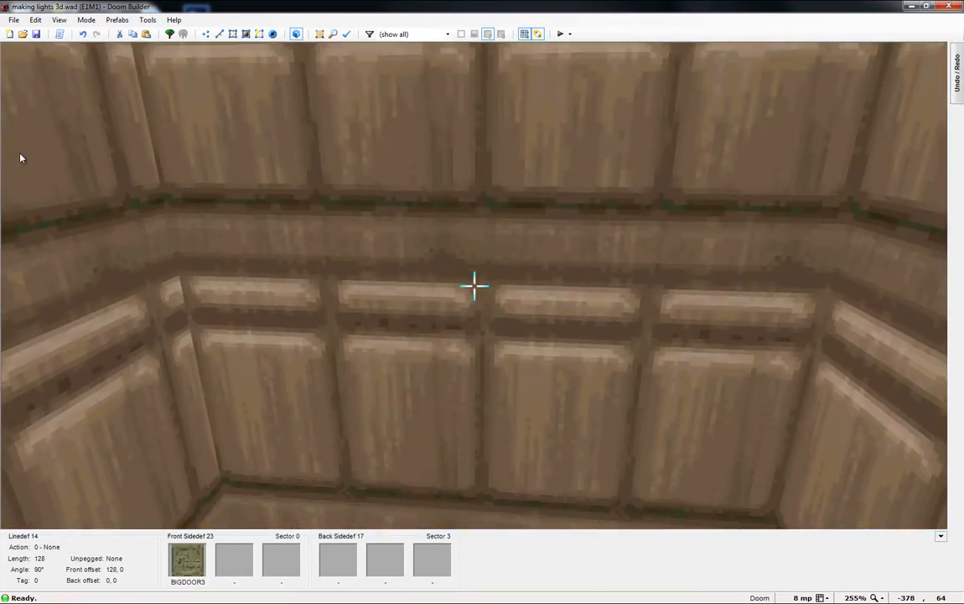
pyautogui.press('d')
pyautogui.press('e')
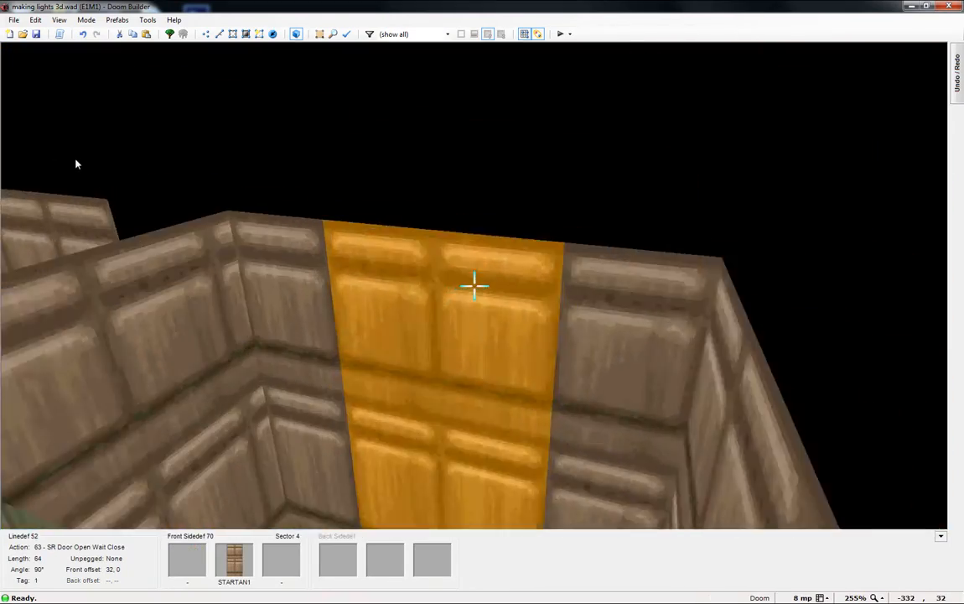
pyautogui.hotkey('ctrl', 'c')
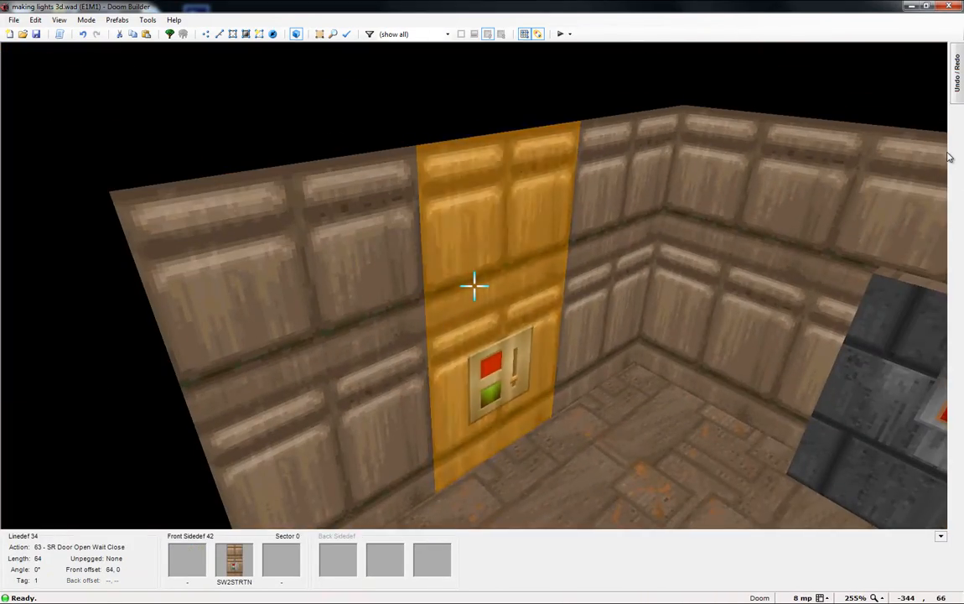
pyautogui.hotkey('ctrl', 'v')
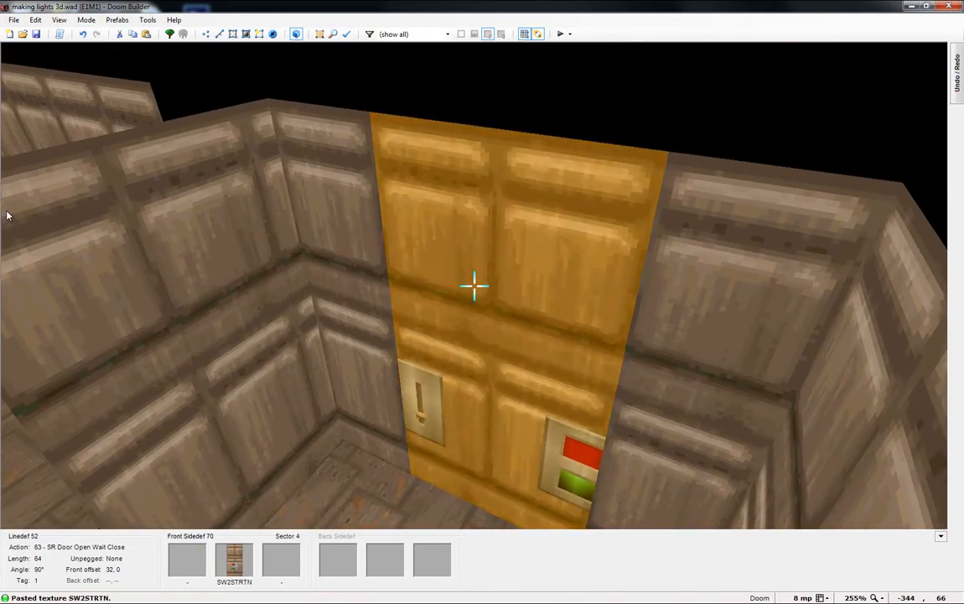
# Step: Centre the switch texture on the side room's wall section by setting its horizontal texture offset to 64
pyautogui.press('Left')
pyautogui.press('Left')
pyautogui.press('Left')
pyautogui.press('Left')
pyautogui.press('Left')
pyautogui.press('Left')
pyautogui.press('Left')
pyautogui.press('Left')
pyautogui.press('Left')
pyautogui.press('Left')
pyautogui.press('Left')
pyautogui.press('Left')
pyautogui.press('Left')
pyautogui.press('Left')
pyautogui.press('Left')
pyautogui.press('Left')
pyautogui.press('Left')
pyautogui.press('Left')
pyautogui.press('Left')
pyautogui.press('Left')
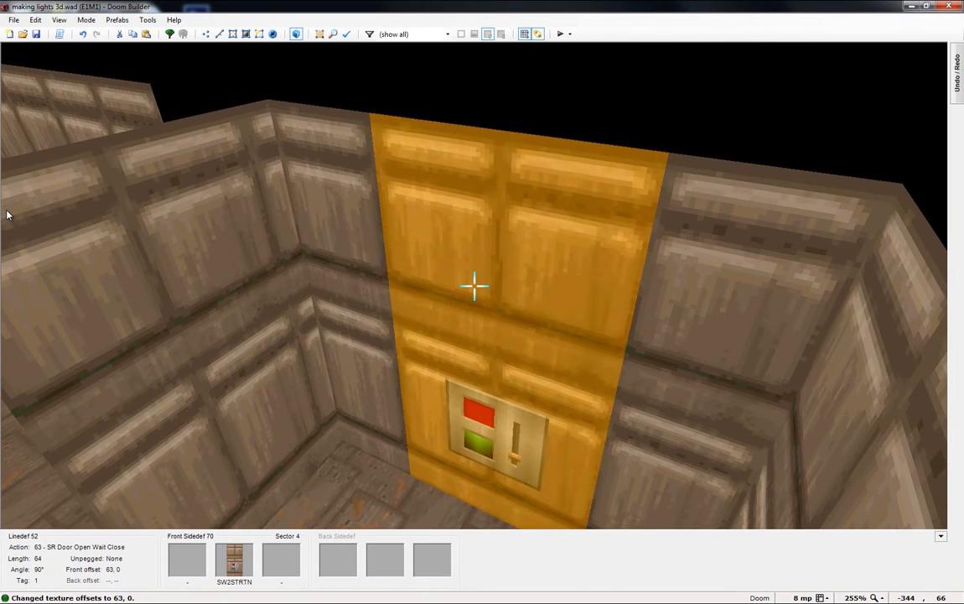
pyautogui.press('Left')
pyautogui.press('Right')
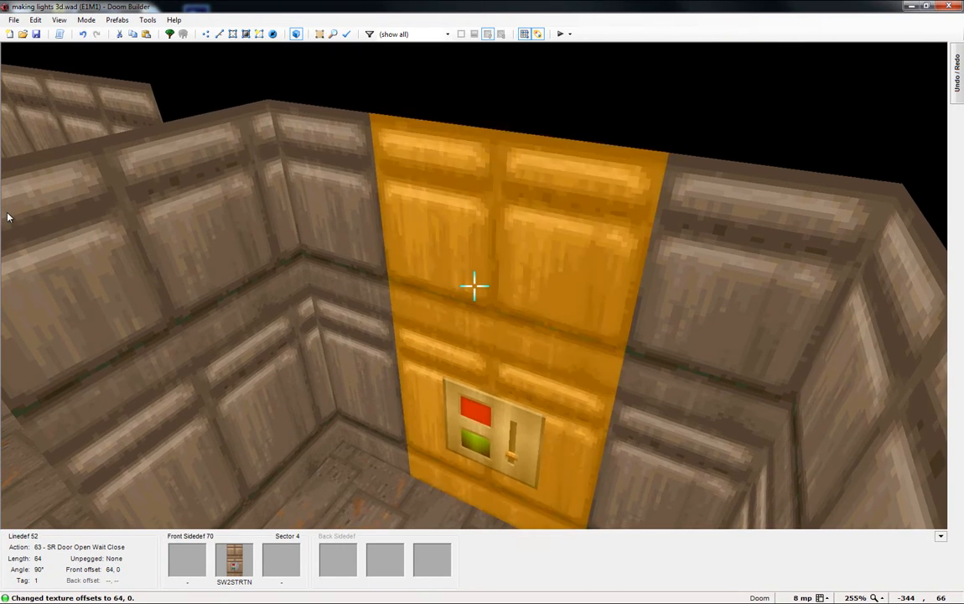
# Step: Return to the 2D map and give the upper-right door's inner linedef action 1, DR Door Open Wait Close
pyautogui.press('w')
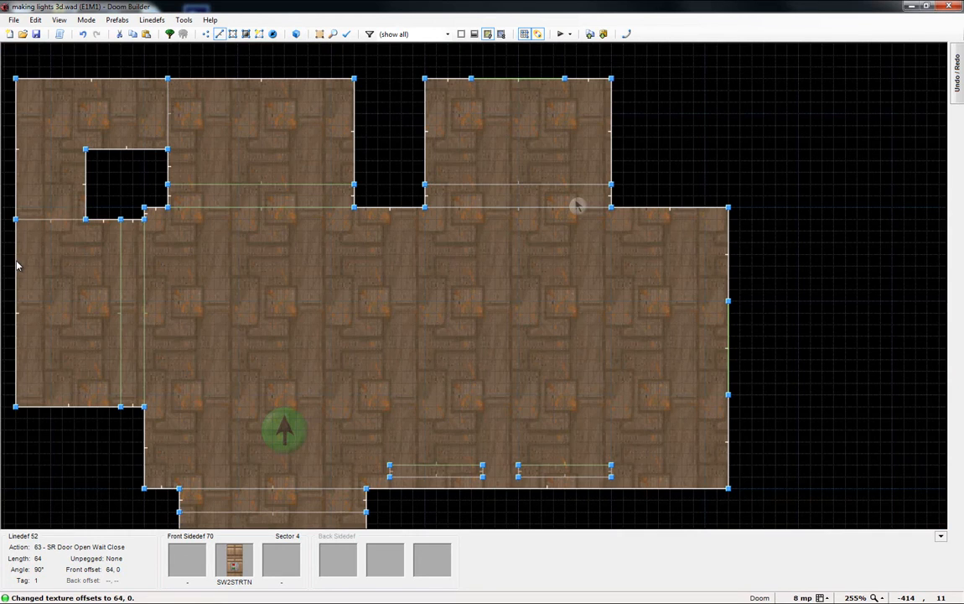
pyautogui.scroll(4, 514, 266)
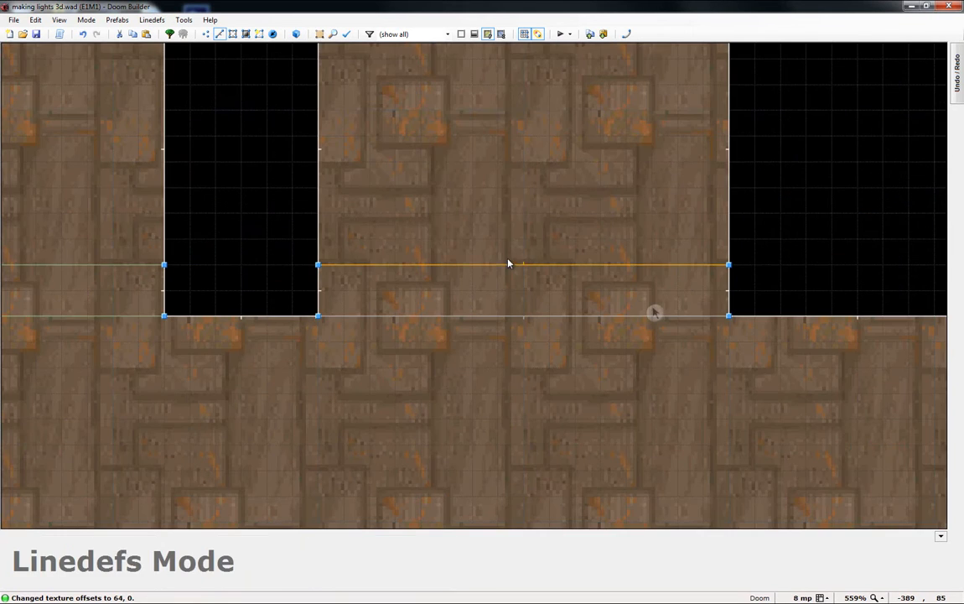
pyautogui.rightClick(514, 266)
pyautogui.click(636, 172)
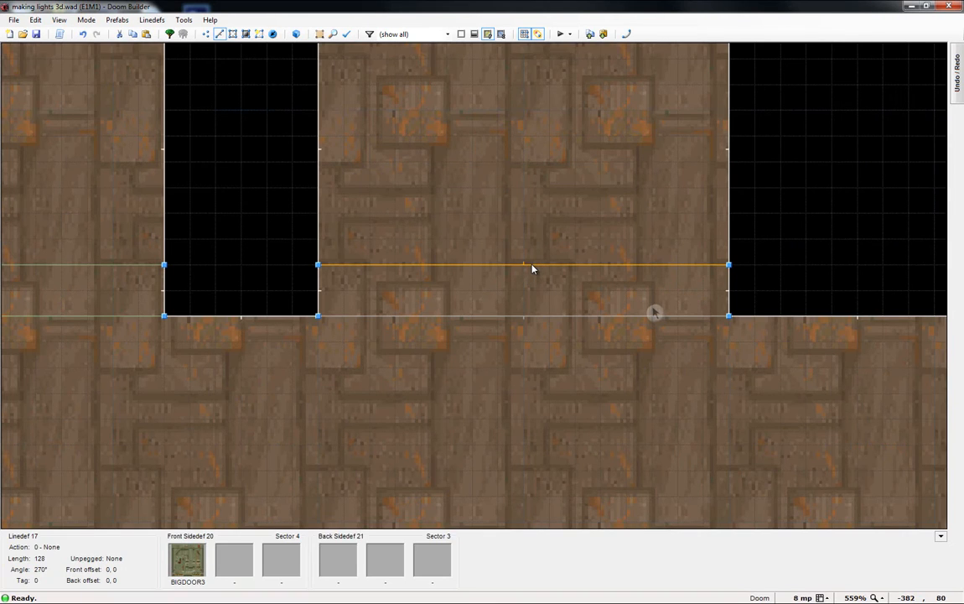
pyautogui.rightClick(533, 267)
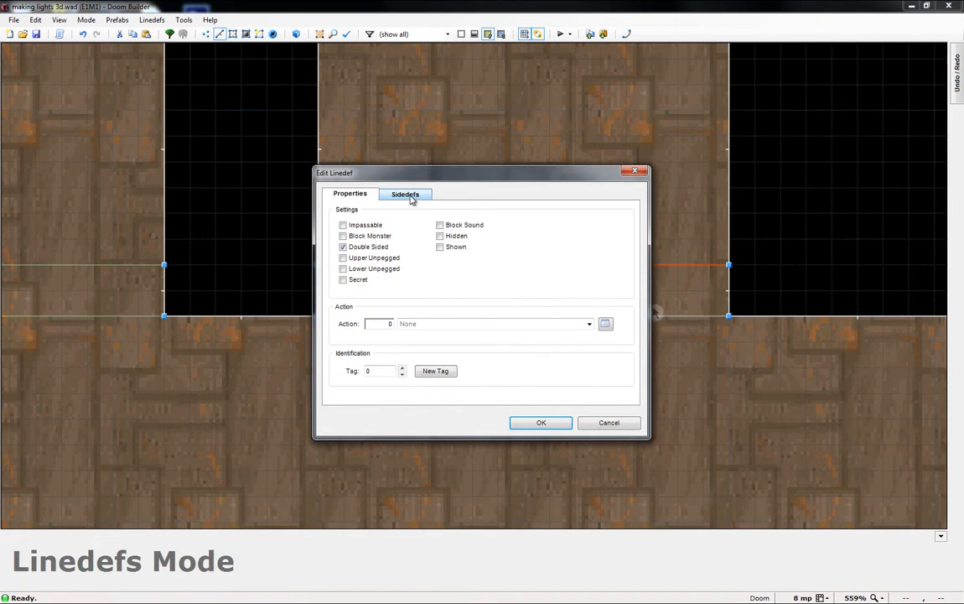
pyautogui.click(592, 325)
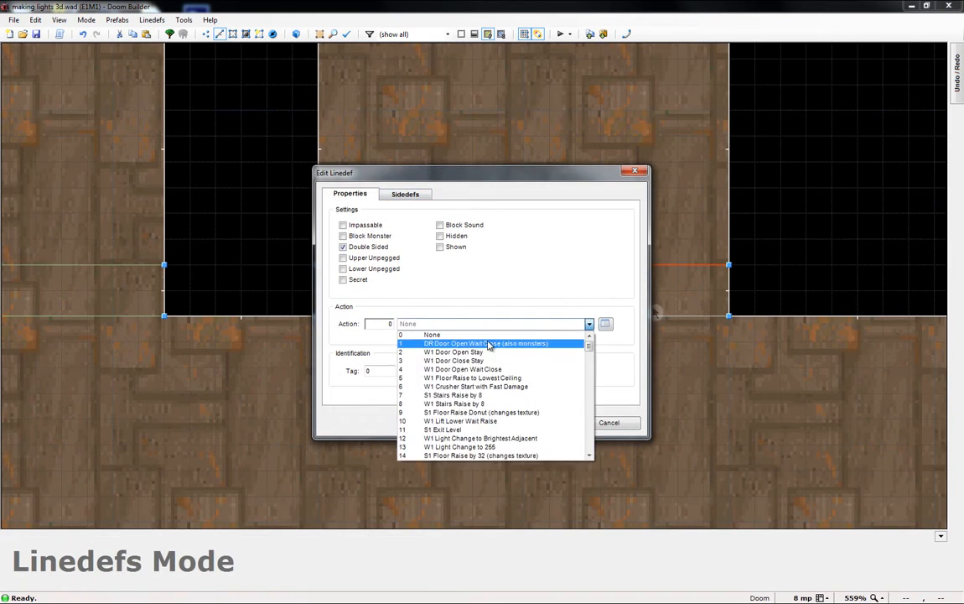
pyautogui.click(487, 344)
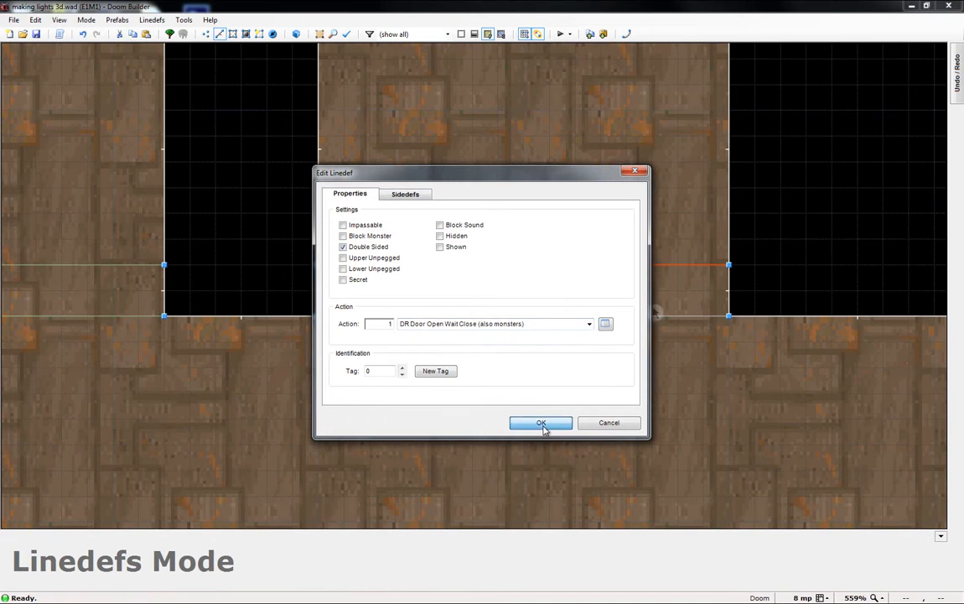
pyautogui.click(541, 424)
pyautogui.scroll(-2, 753, 251)
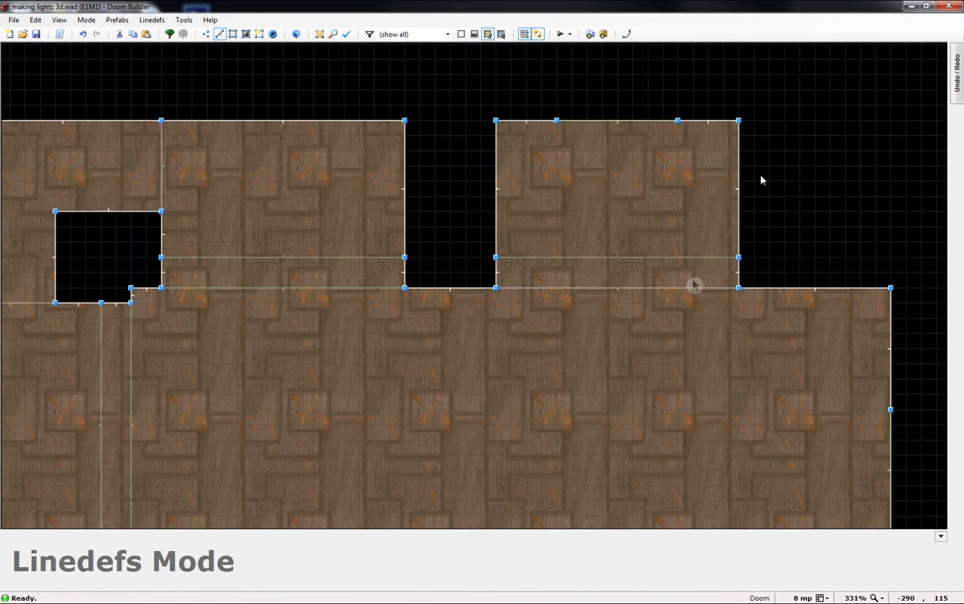
# Step: Play-test the map, firing at a free-standing switch in the large room and trying the brown door
pyautogui.click(560, 33)
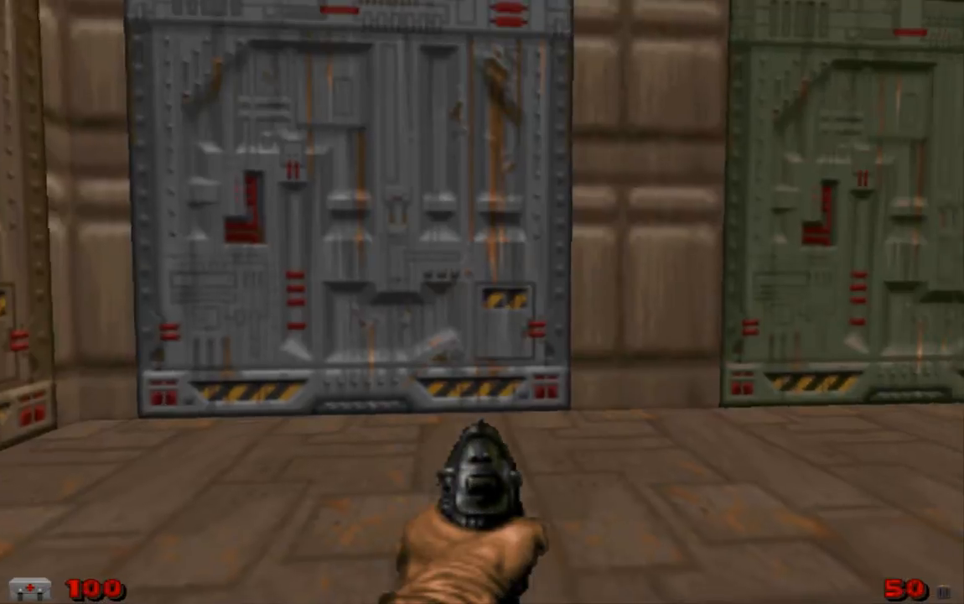
pyautogui.press('a')
pyautogui.press('w')
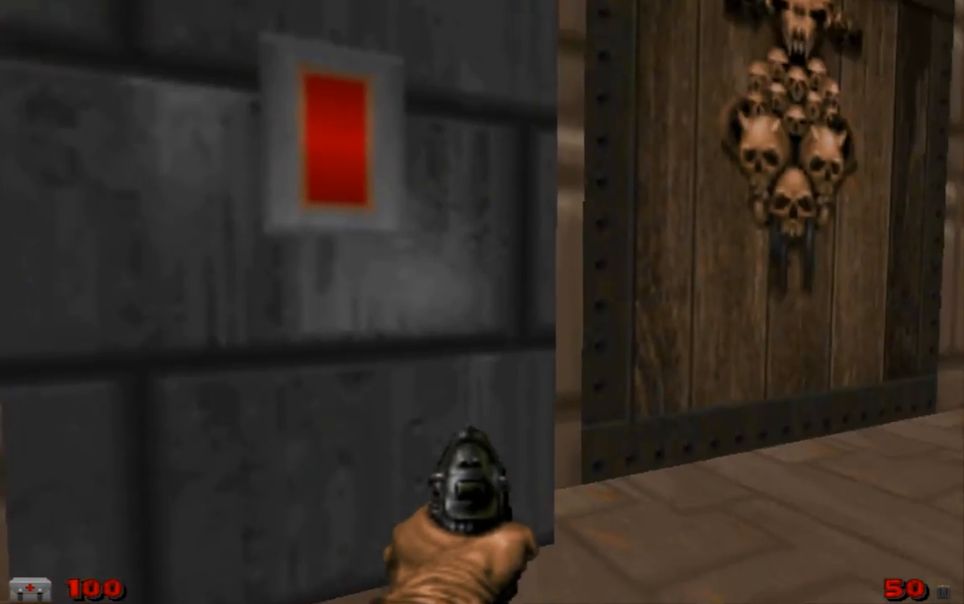
pyautogui.press('s')
pyautogui.click(482, 302)
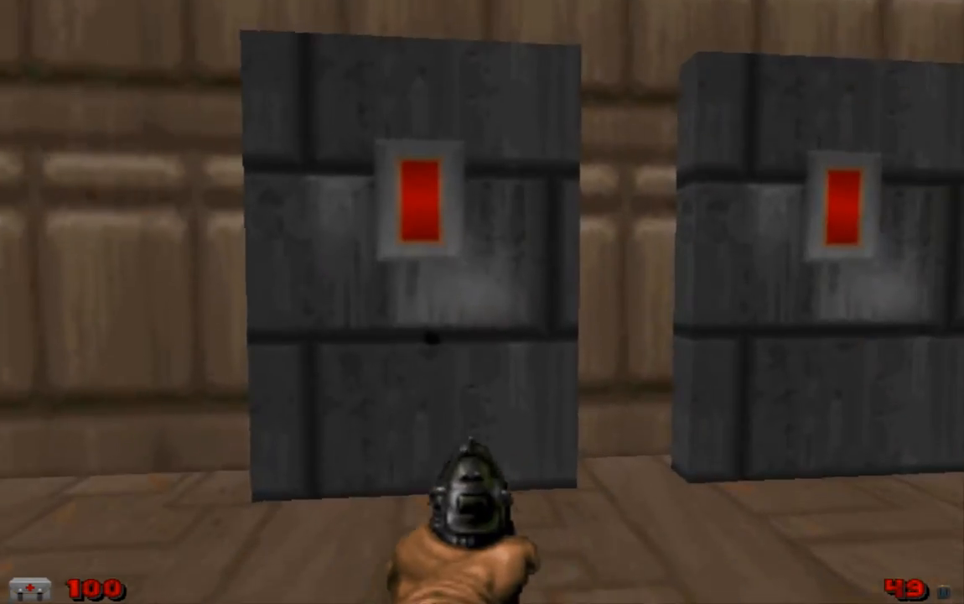
pyautogui.press('w')
pyautogui.press('s')
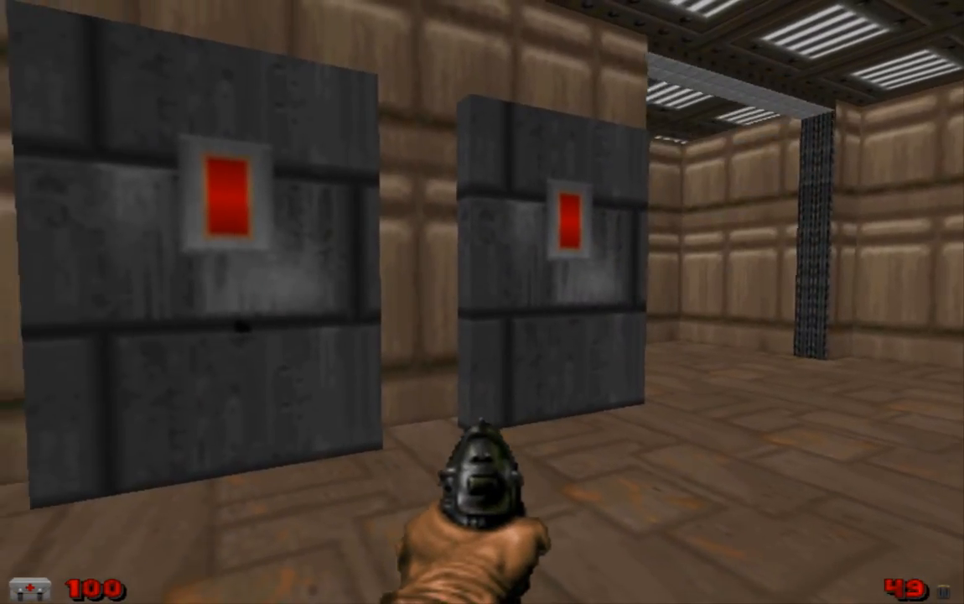
pyautogui.press('w')
pyautogui.press('space')
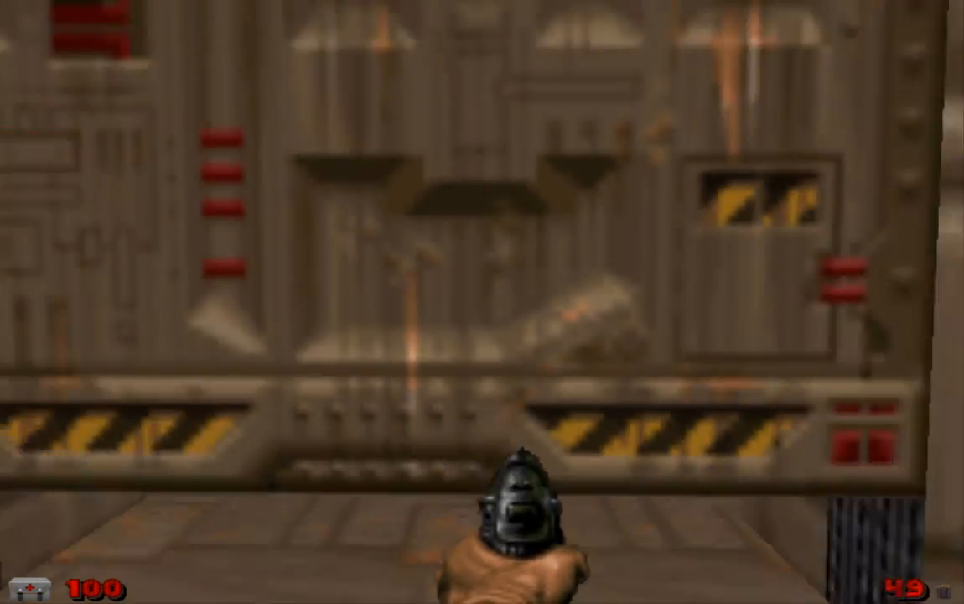
# Step: Test the wall switch inside the side room behind the green door, and go in and out through that door
pyautogui.press('w')
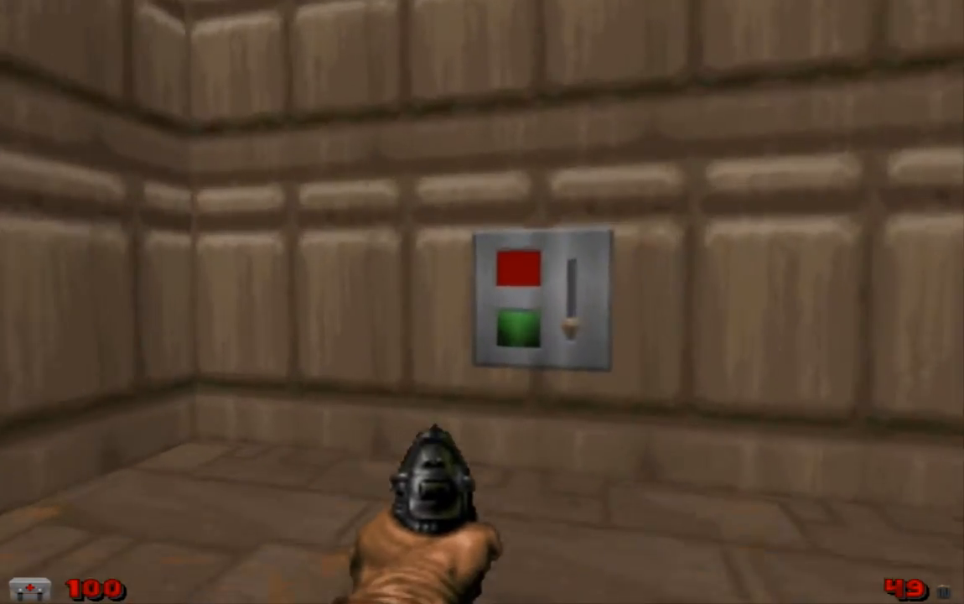
pyautogui.press('w')
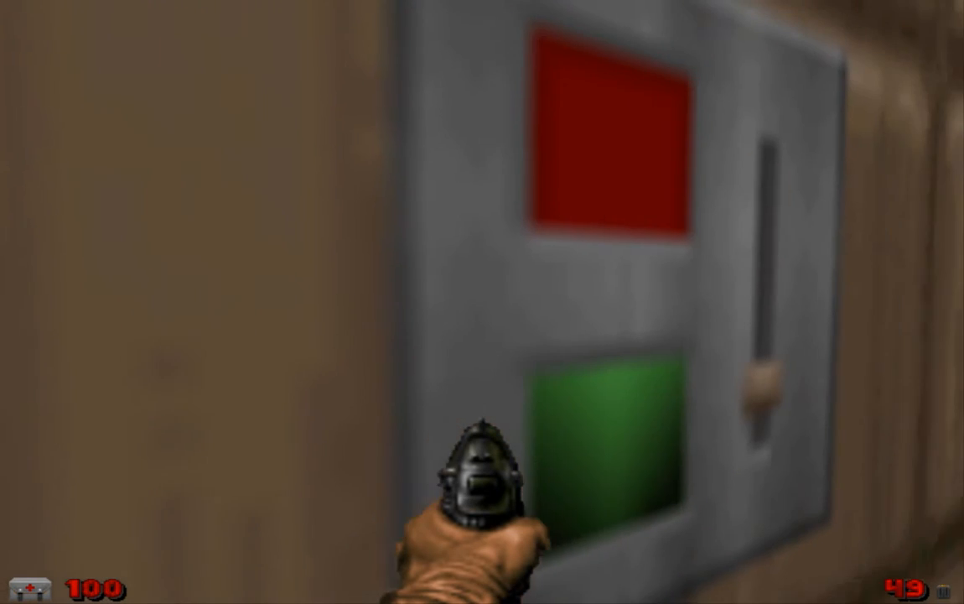
pyautogui.press('s')
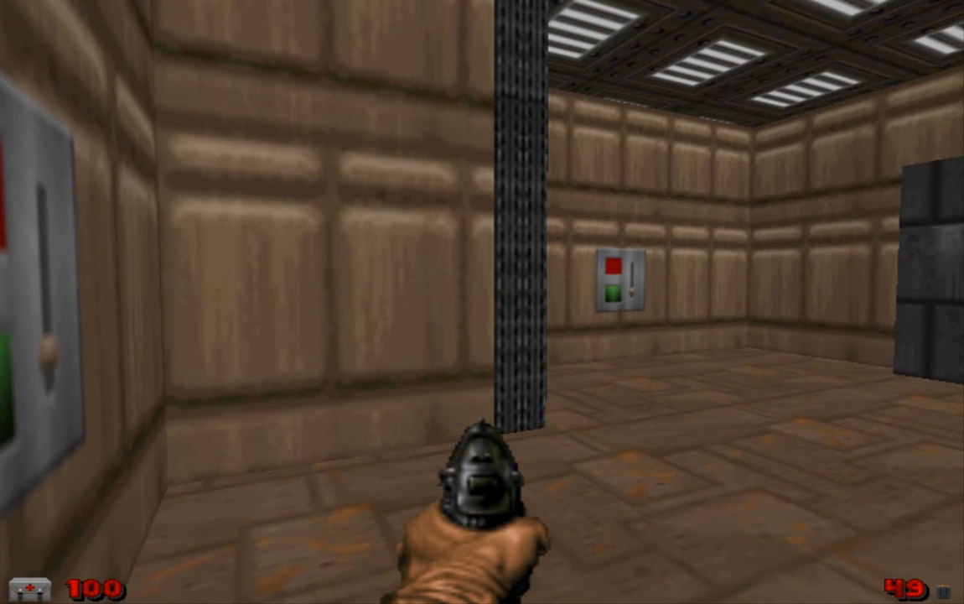
pyautogui.press('d')
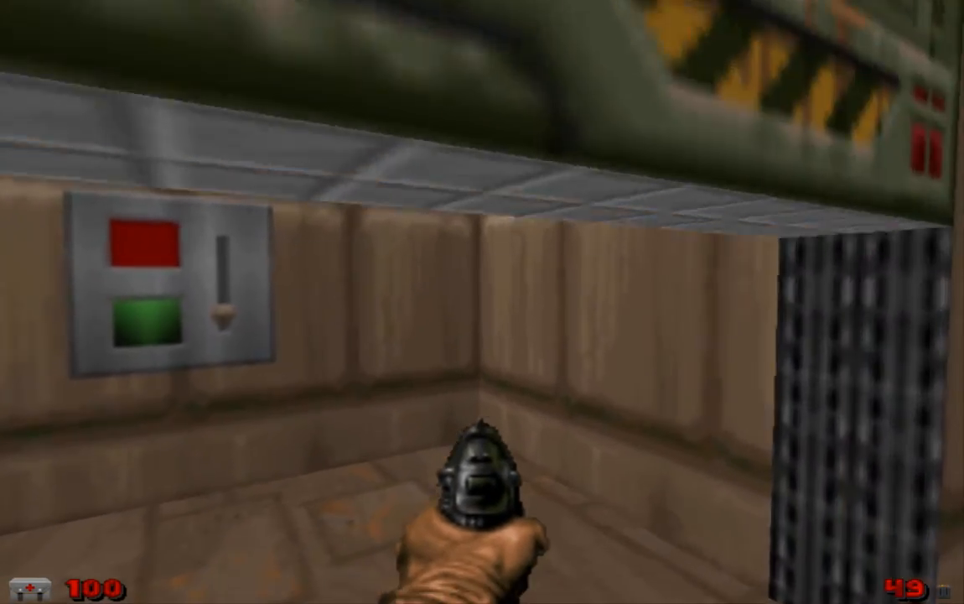
pyautogui.press('w')
pyautogui.press('space')
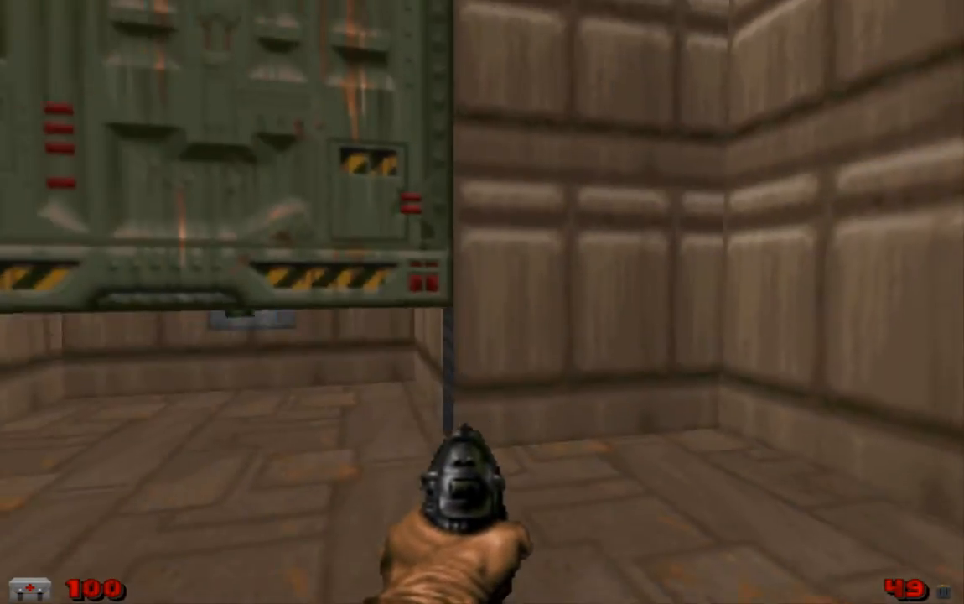
pyautogui.press('w')
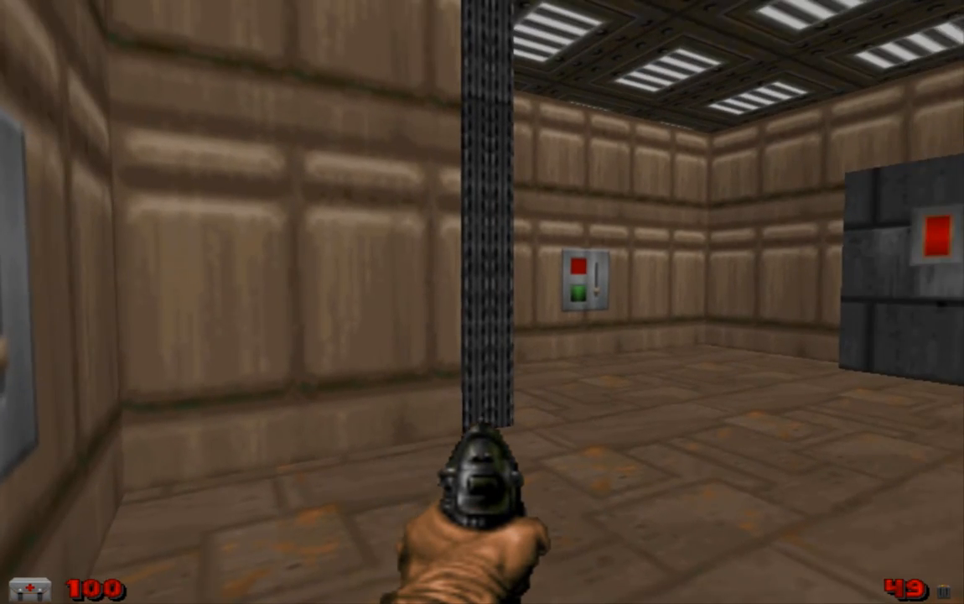
# Step: Fire a shot in the side room and test opening the green door by using it directly
pyautogui.press('ctrl')
pyautogui.press('d')
pyautogui.press('s')
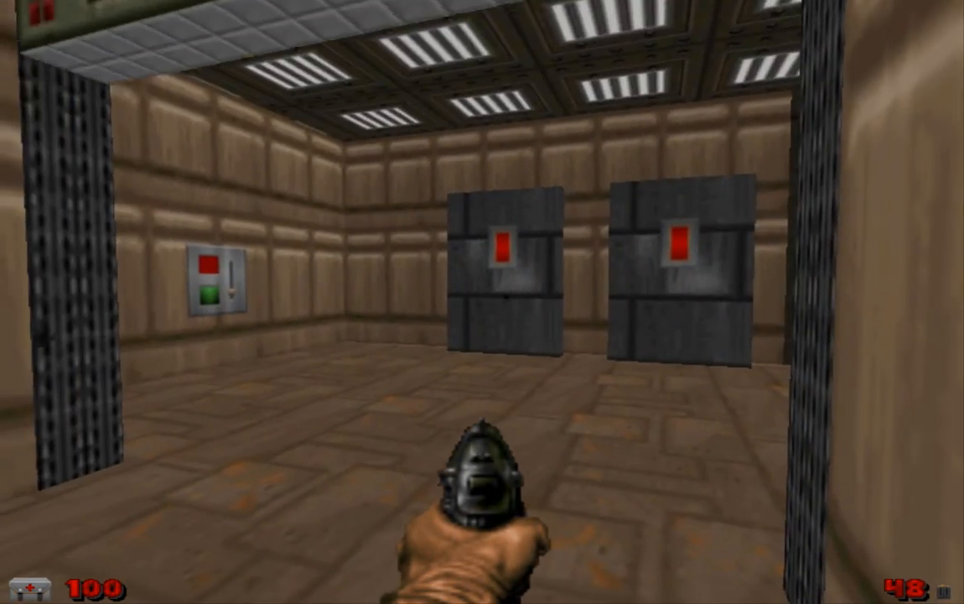
pyautogui.press('w')
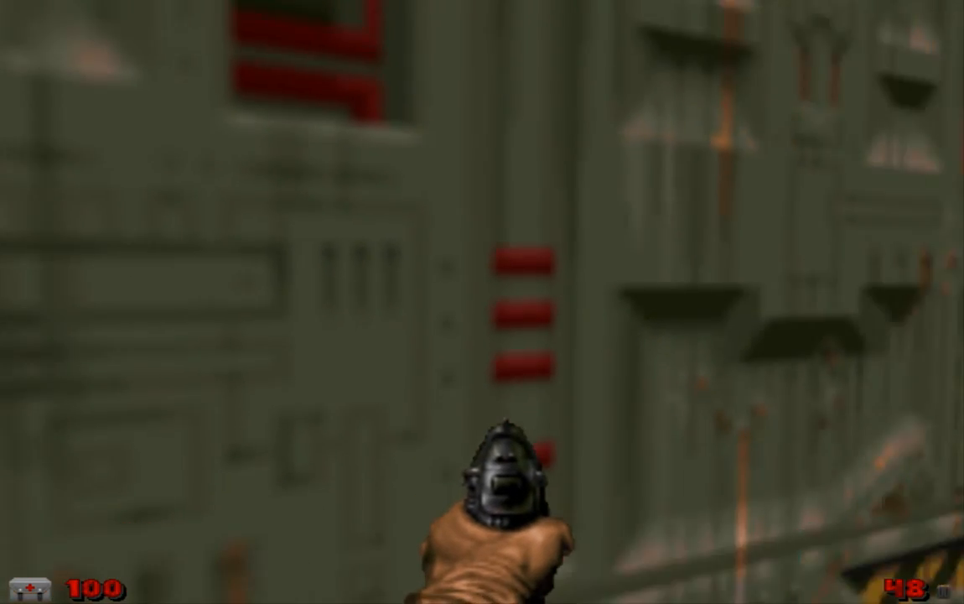
pyautogui.press('s')
pyautogui.press('w')
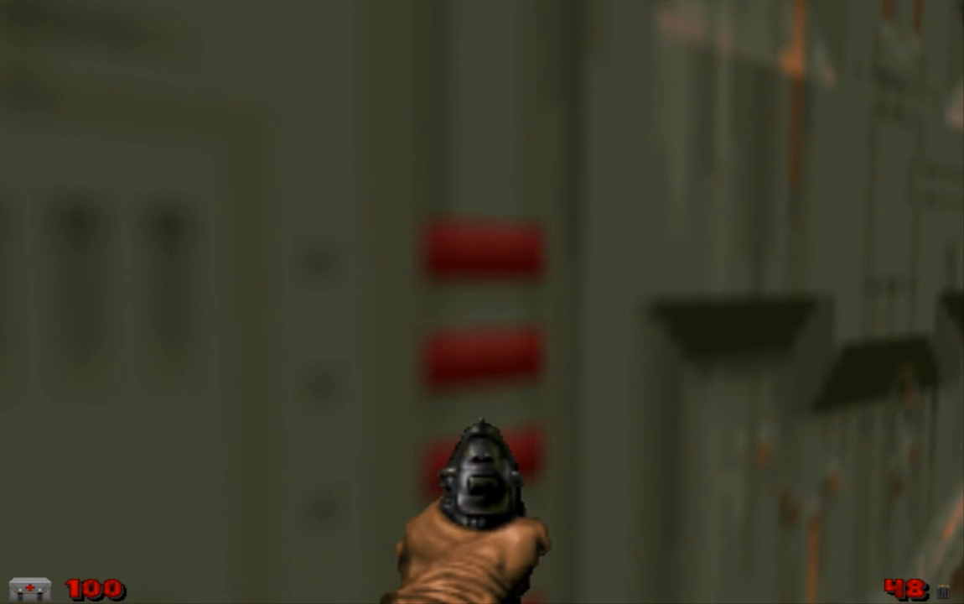
pyautogui.press('e')
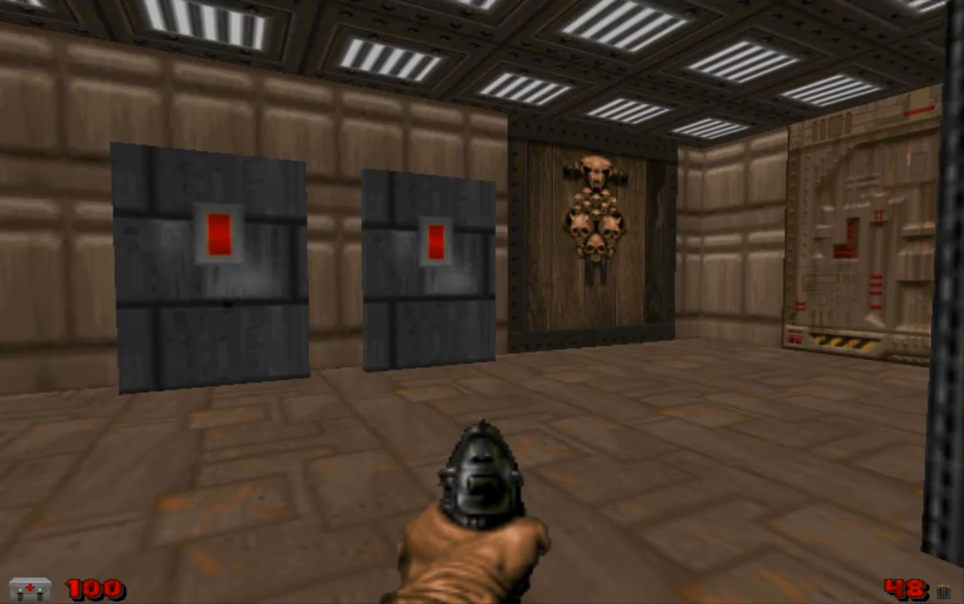
# Step: Walk through the large room past the grey and skull doors, and bring up the game menu
pyautogui.press('w')
pyautogui.press('w')
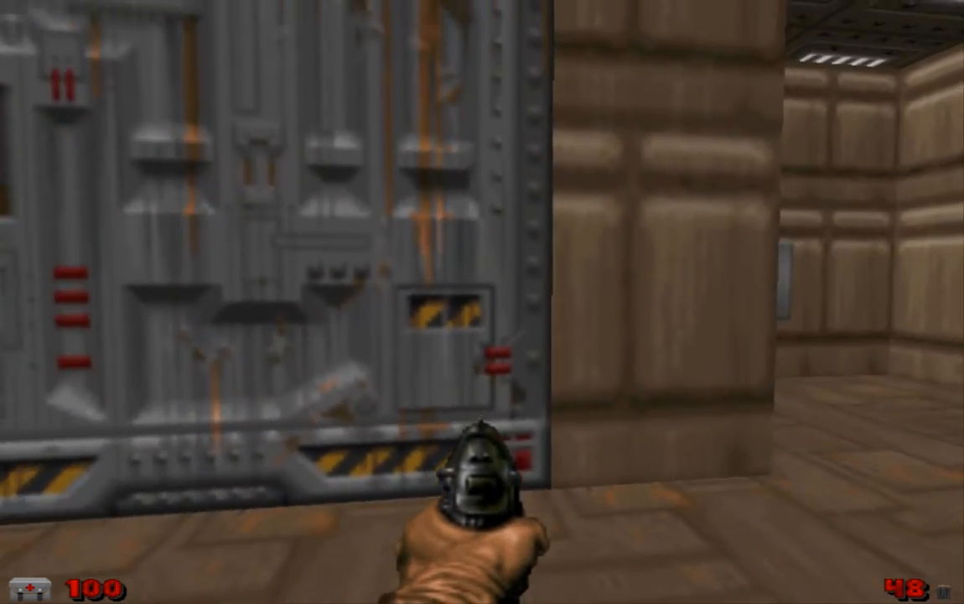
pyautogui.press('w')
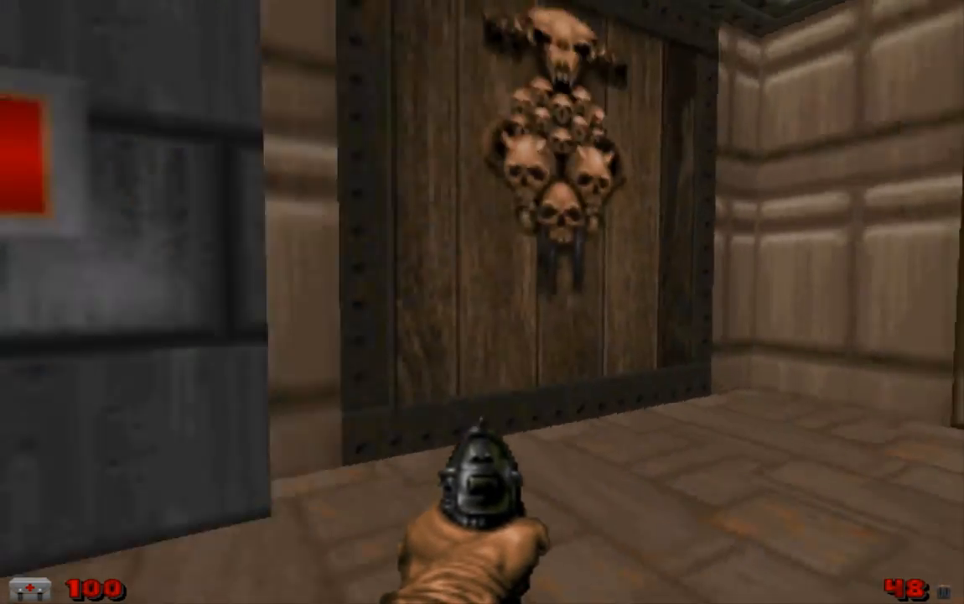
pyautogui.press('s')
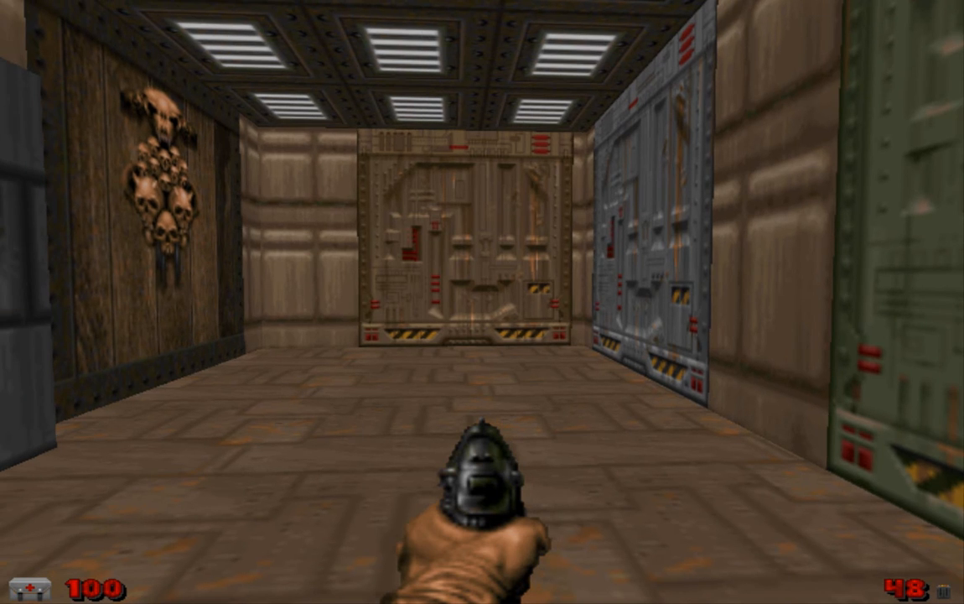
pyautogui.press('Escape')
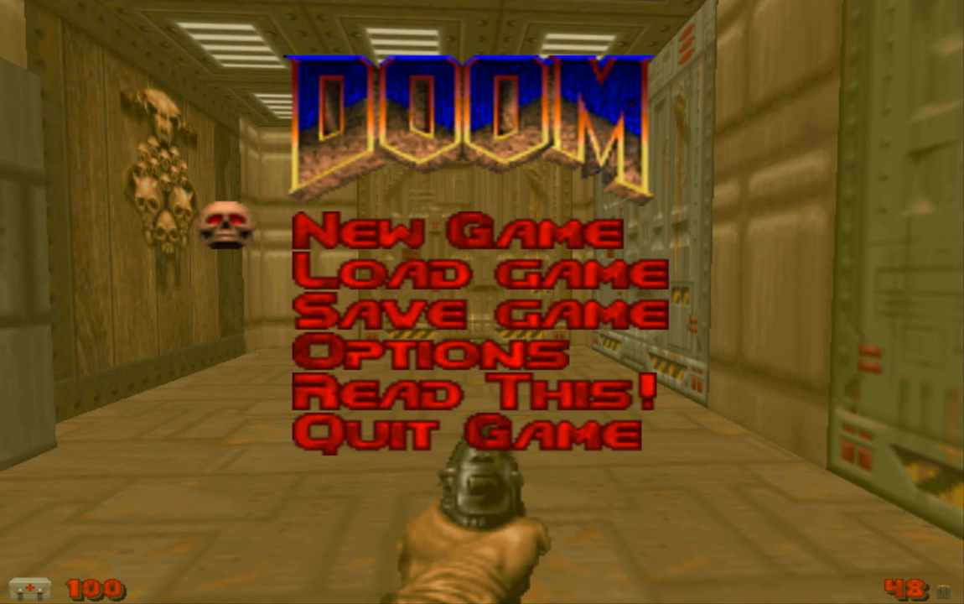